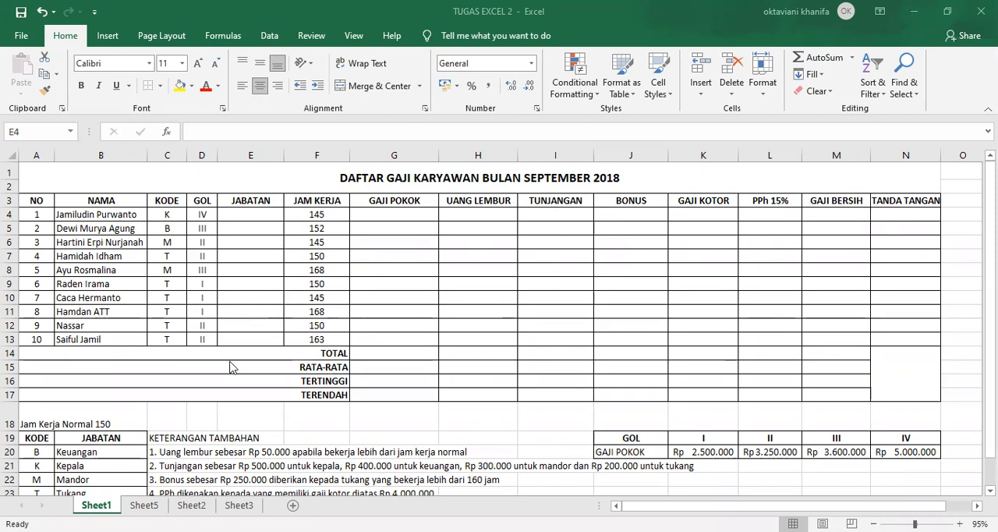
Start a VLOOKUP formula in E4 with C4 as the lookup value and the code table A20:B23 as the table array
scroll(230, 363, down, 1)
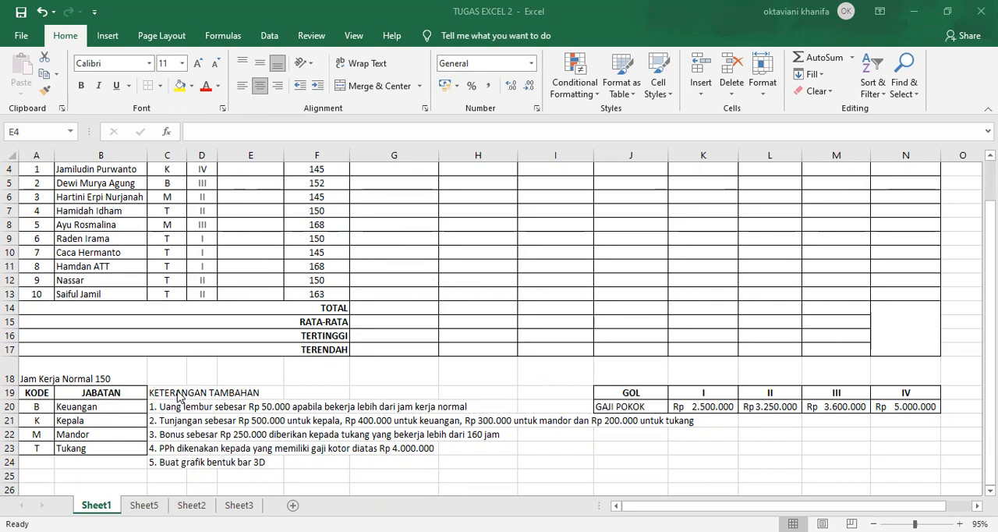
scroll(266, 293, up, 1)
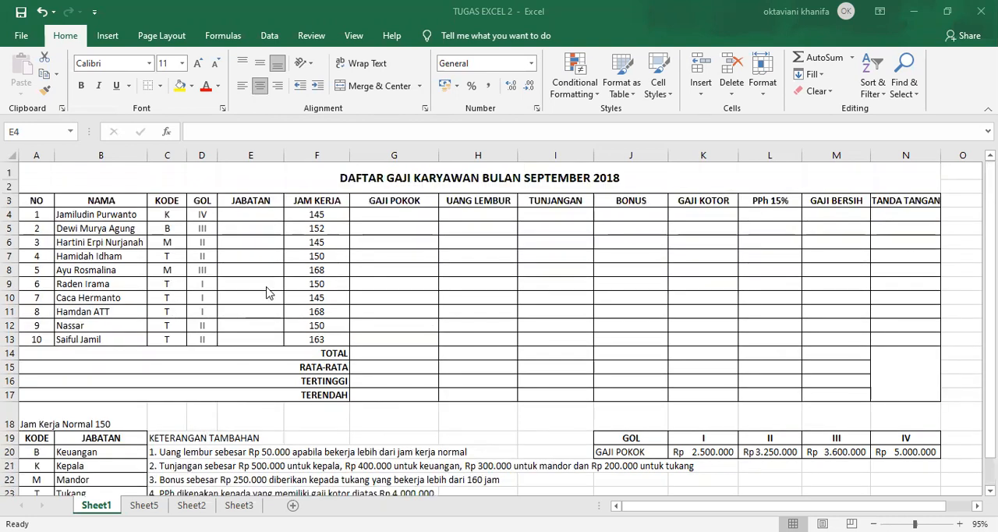
click(241, 215)
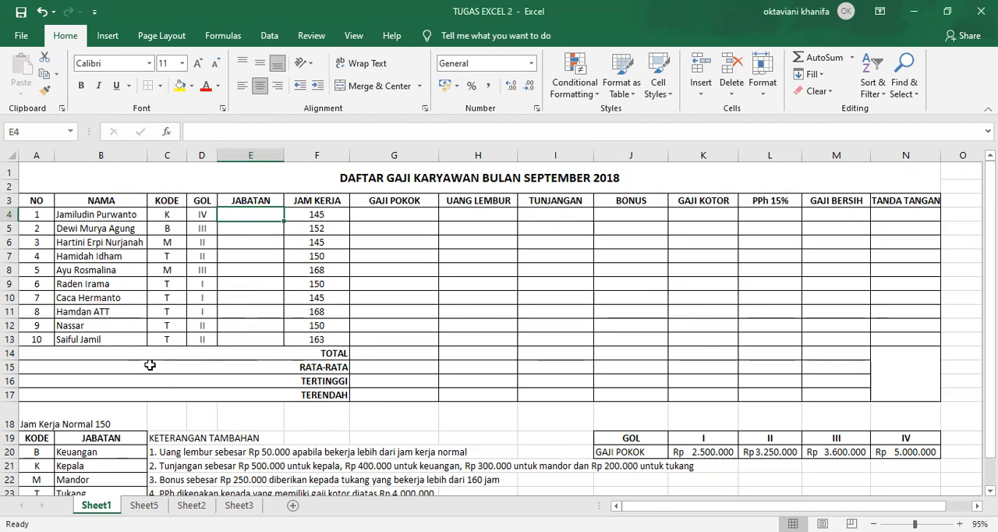
scroll(221, 356, down, 1)
scroll(218, 358, up, 1)
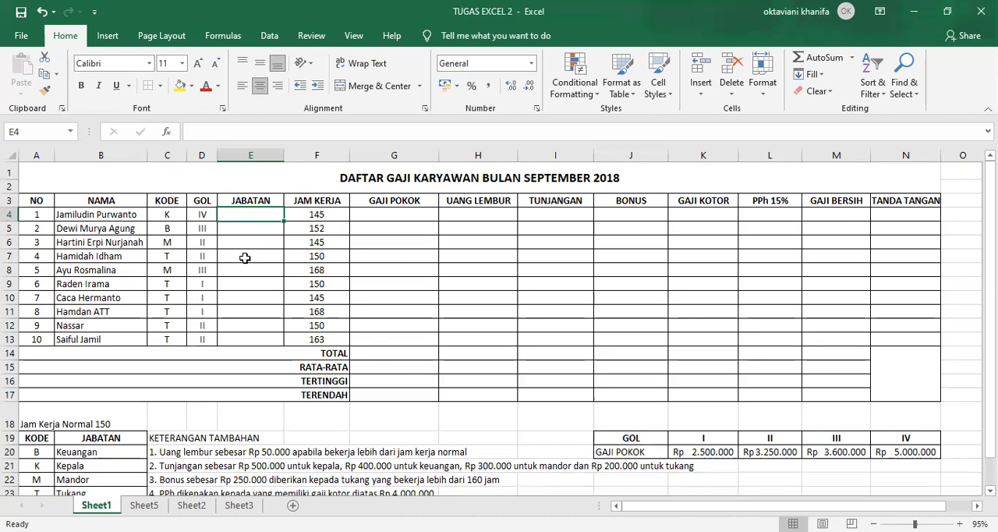
text(=)
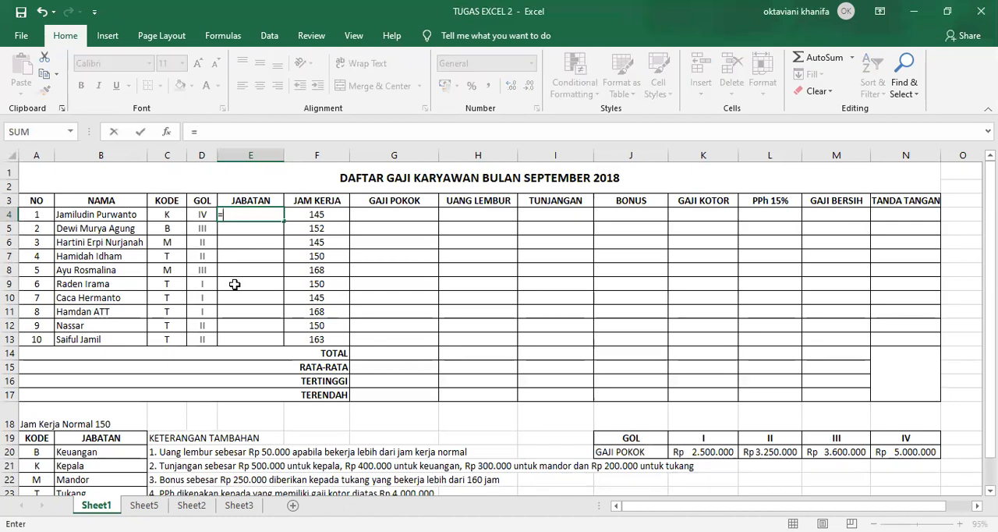
text(vlookup)
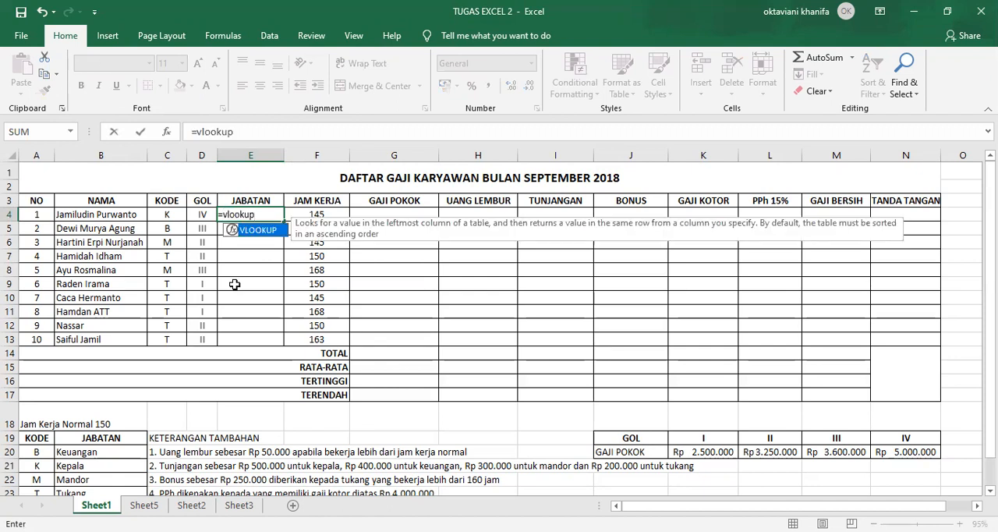
text(()
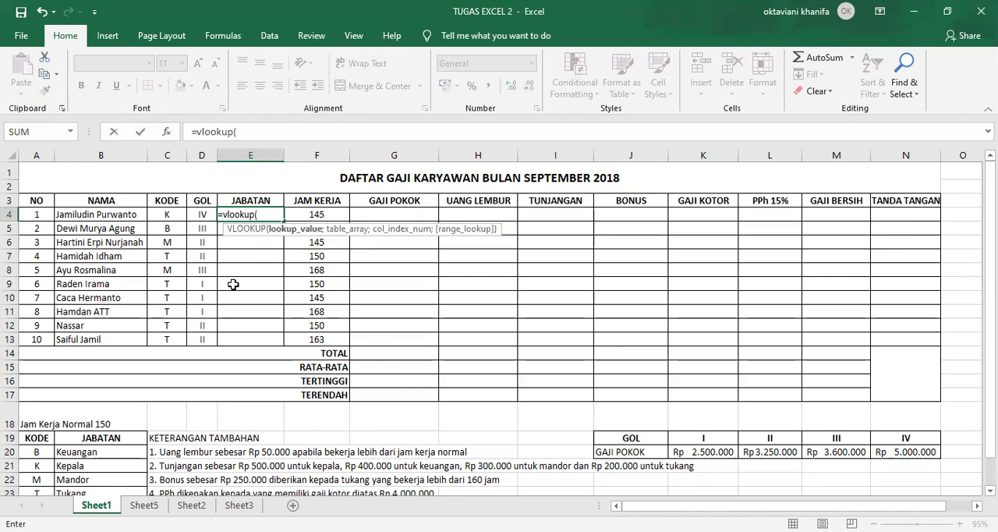
click(159, 215)
text(;)
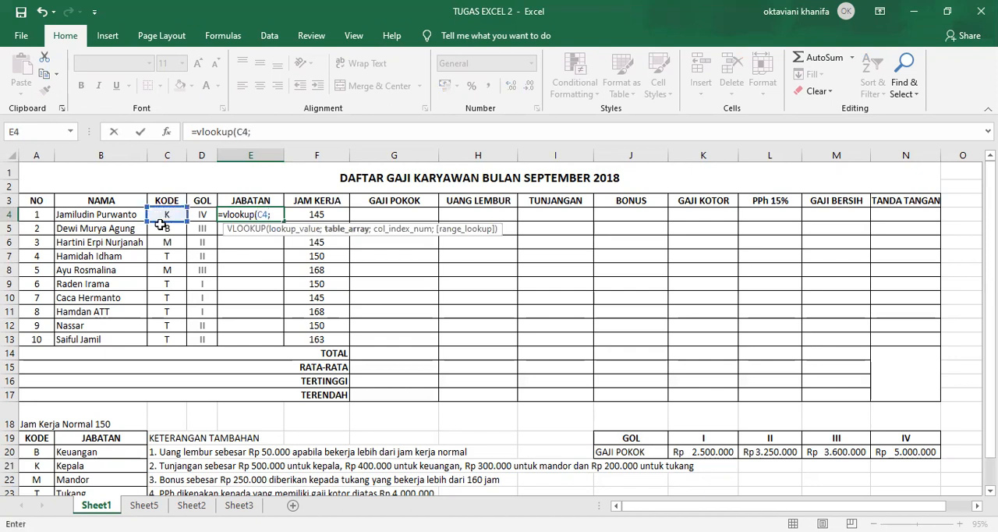
scroll(167, 289, down, 1)
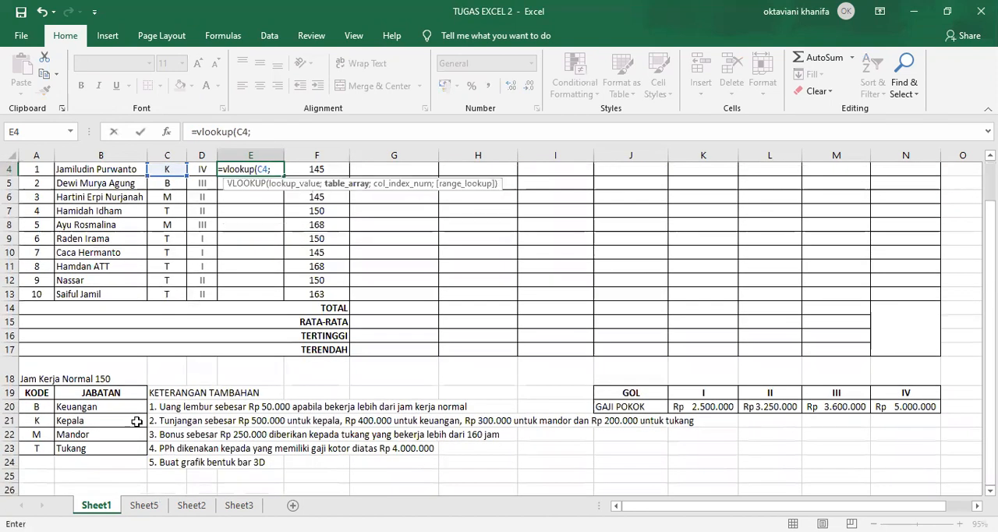
click(28, 406)
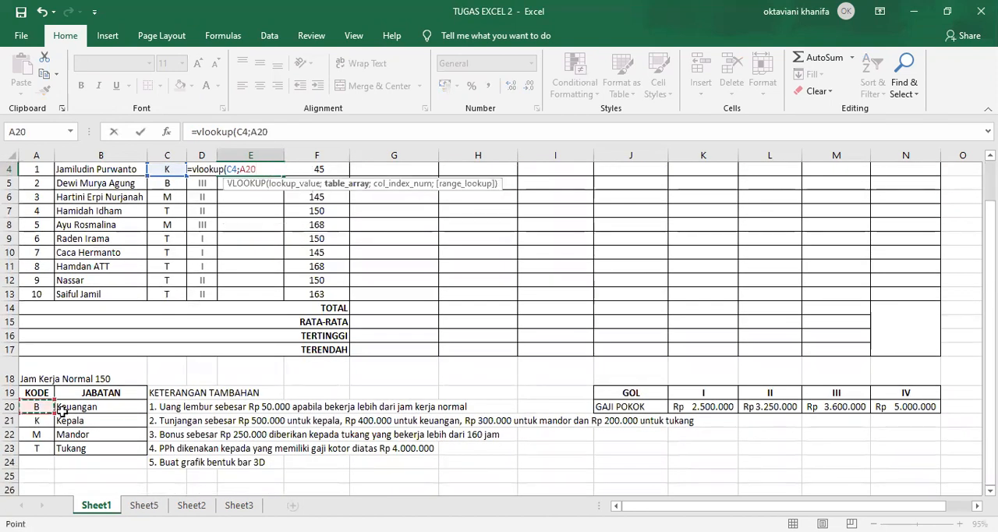
drag(90, 411, 117, 448)
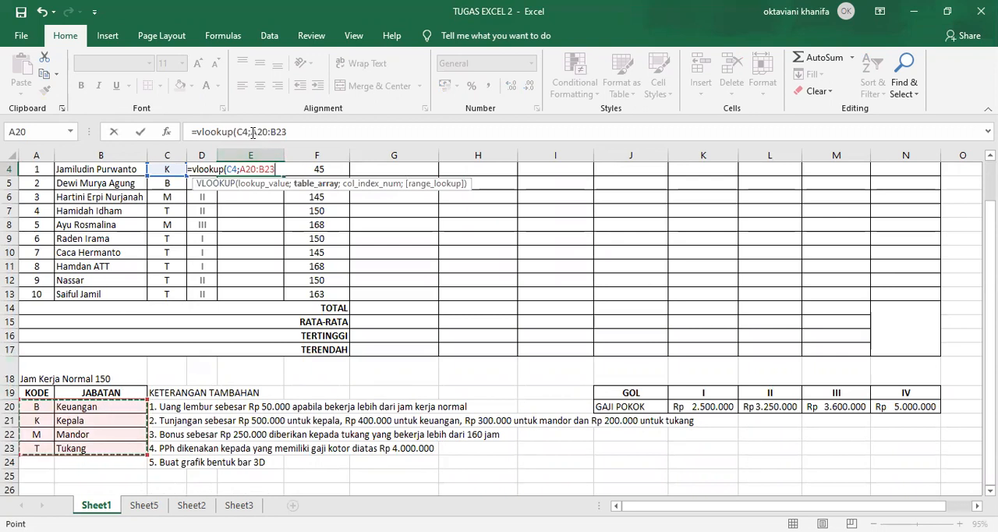
Make the VLOOKUP table range absolute as $A$20:$B$23, set the column index to 2 and enter the formula in E4
click(278, 126)
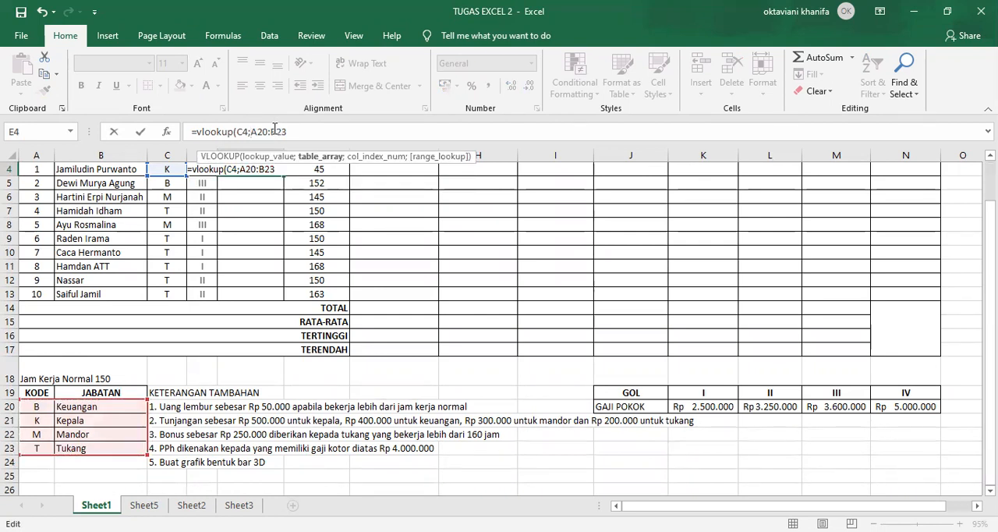
text($)
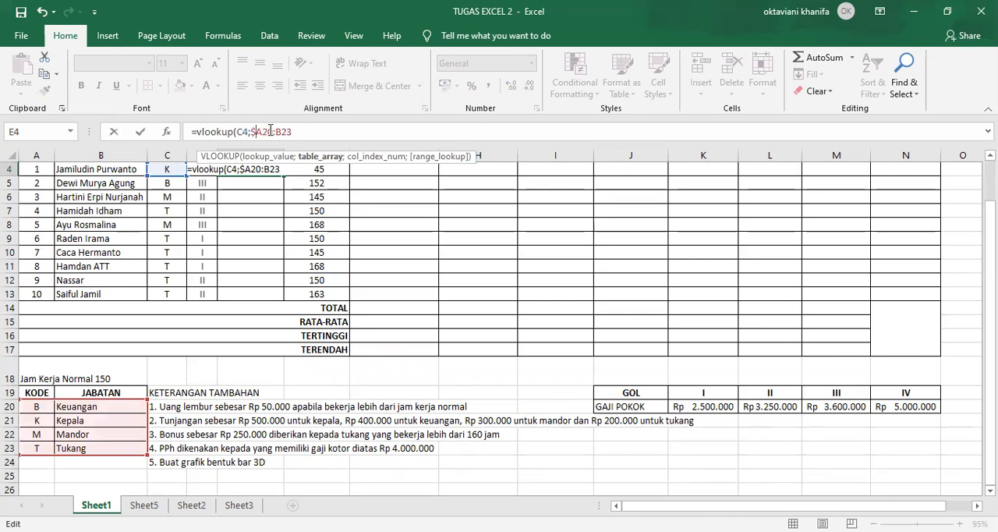
text($)
text($)
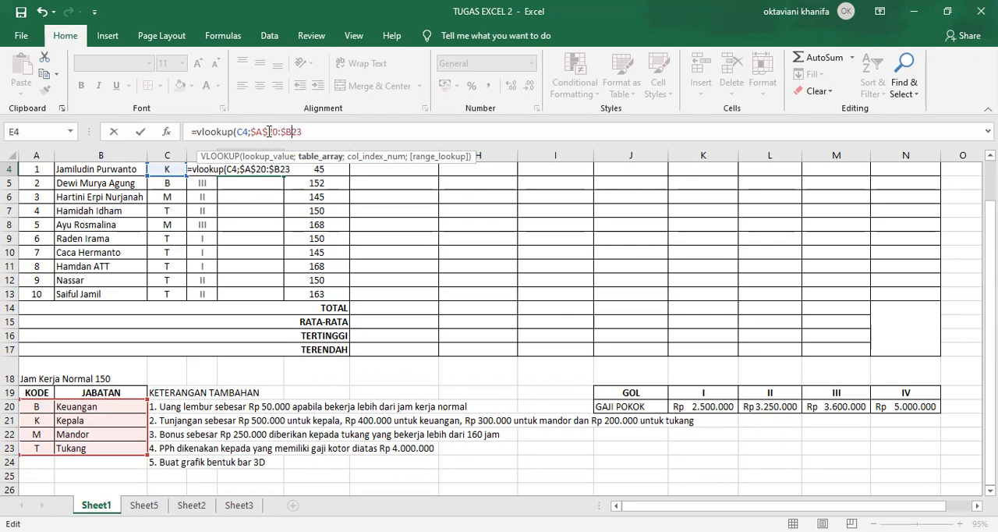
text($23)
text(;2)
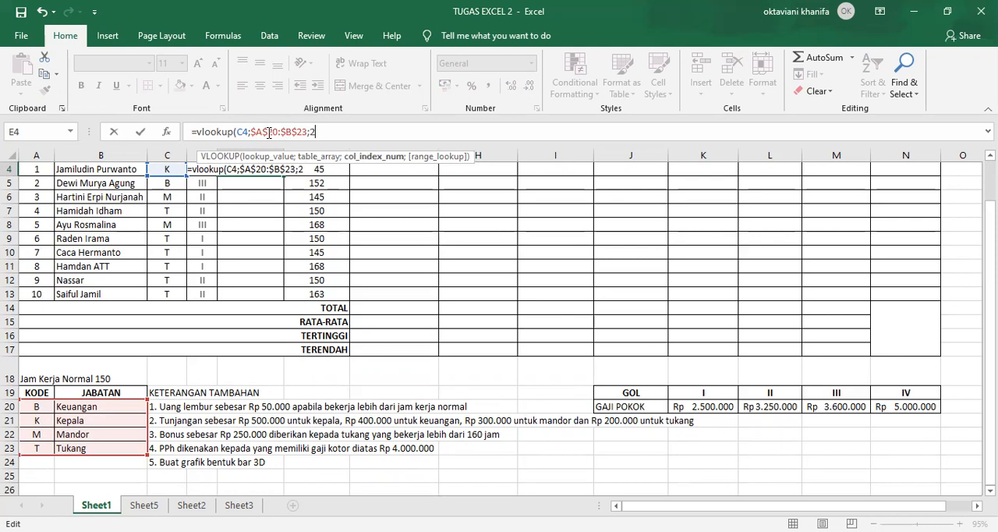
text())
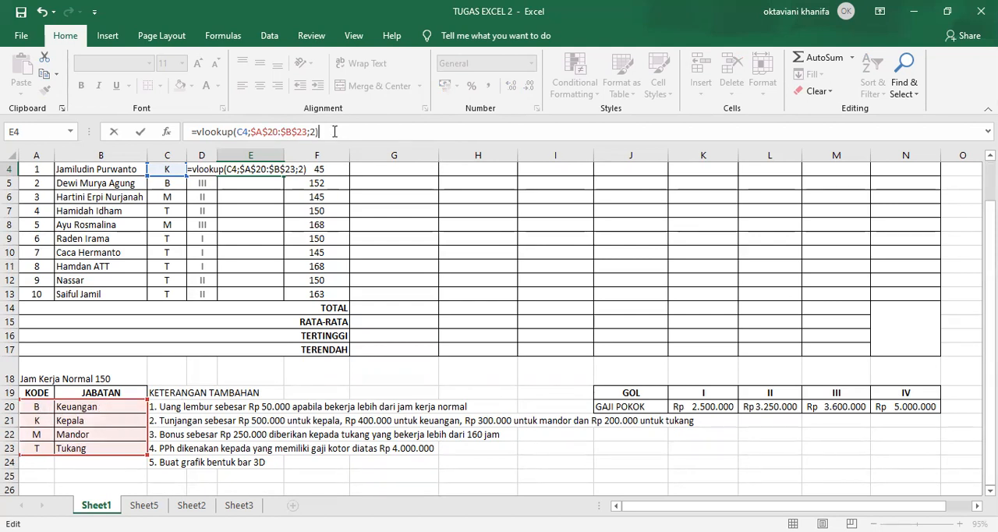
key(Return)
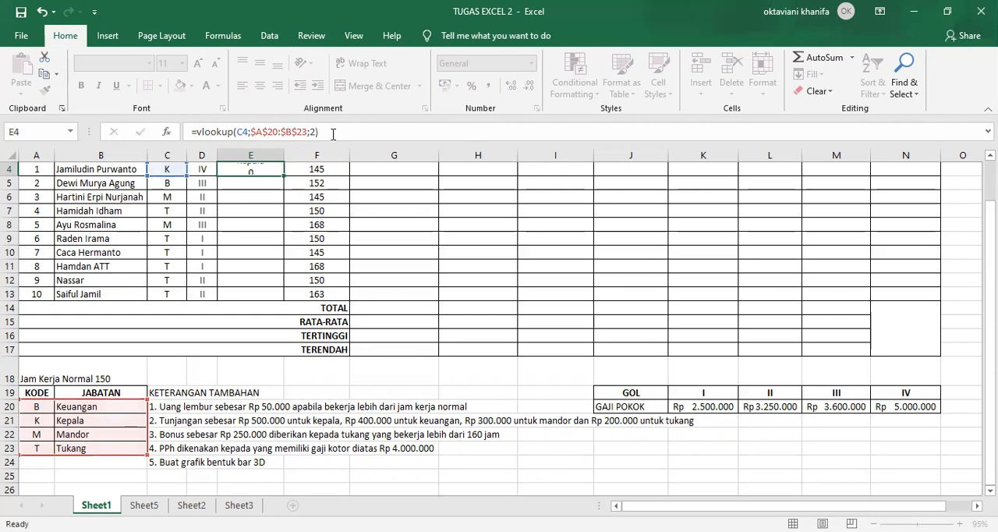
Fill the JABATAN formula from E4 down to E13
scroll(240, 278, up, 1)
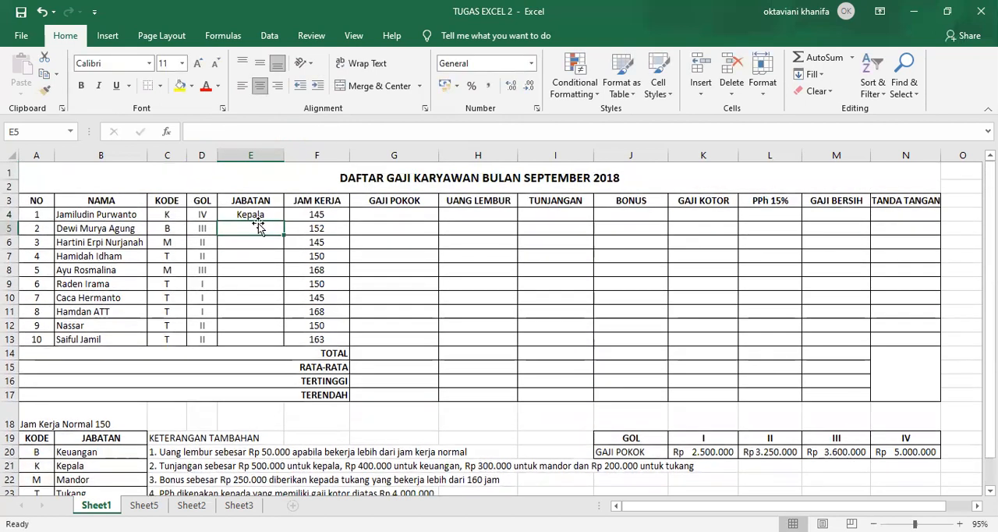
click(253, 215)
drag(284, 222, 277, 344)
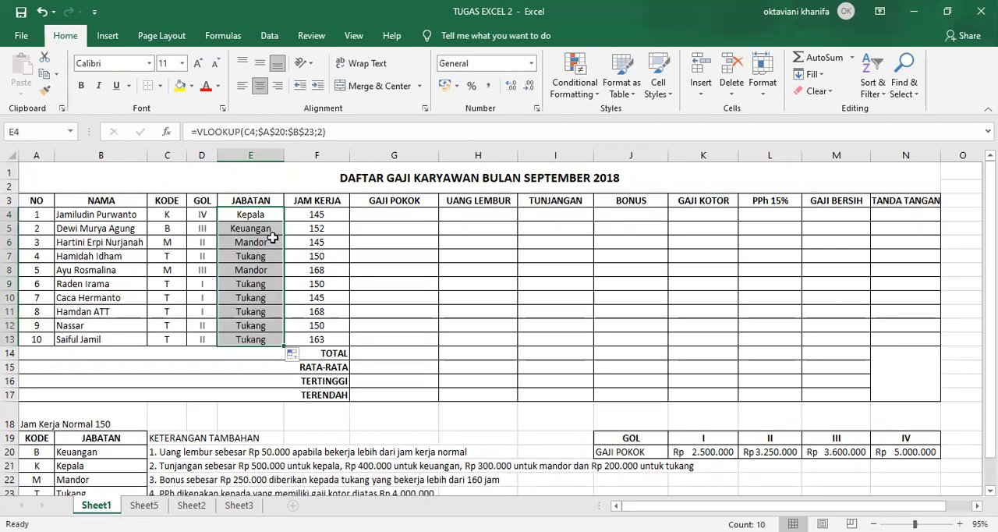
Start an HLOOKUP formula in G4 with D4 as the lookup value and the GAJI POKOK table K19:N20 as the table array
click(375, 214)
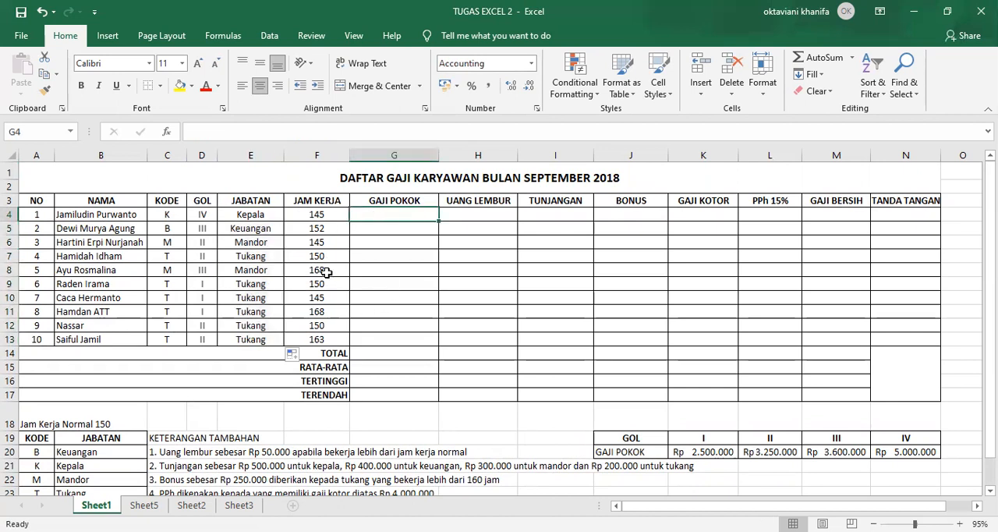
click(261, 216)
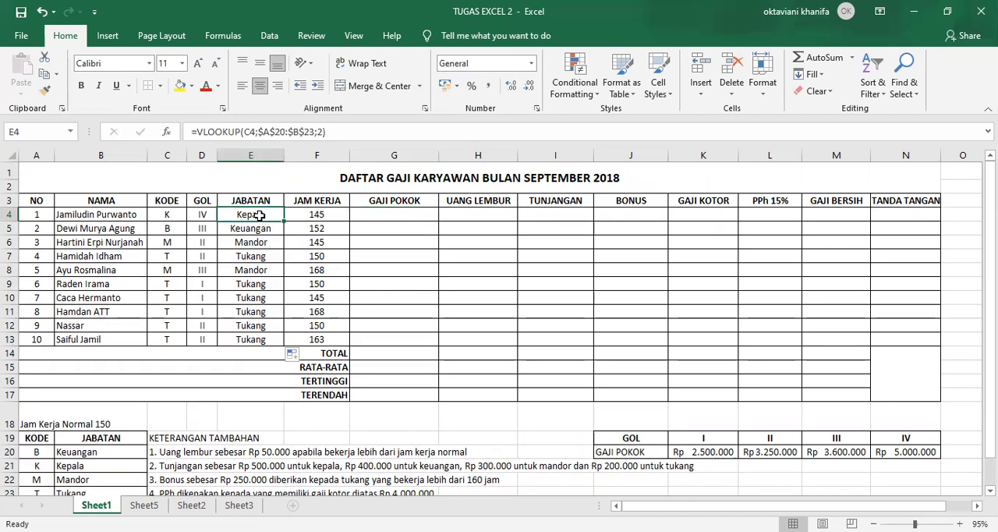
click(362, 217)
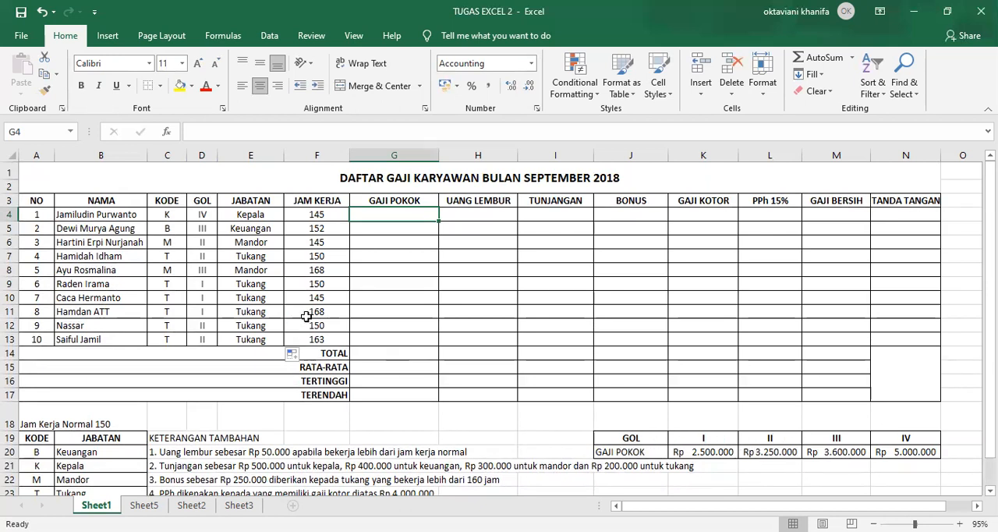
text(=)
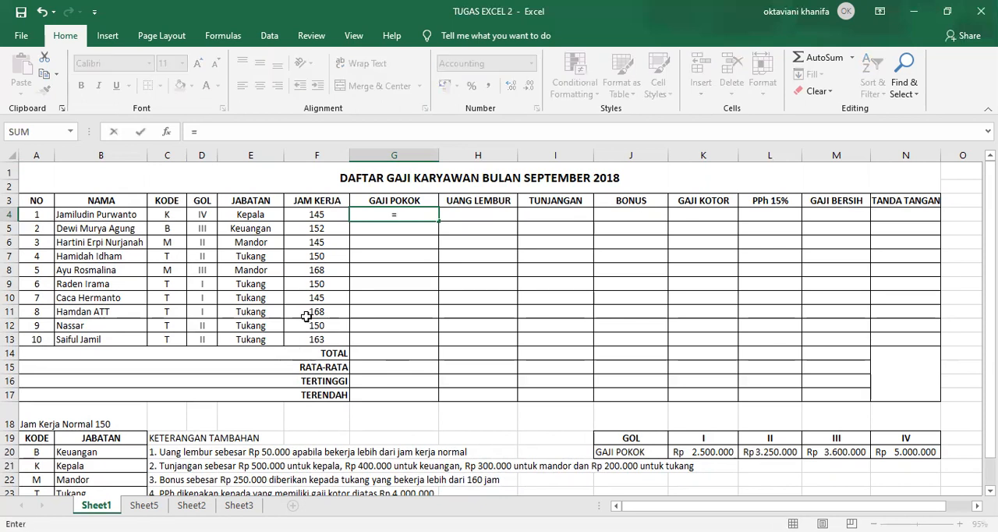
text(h)
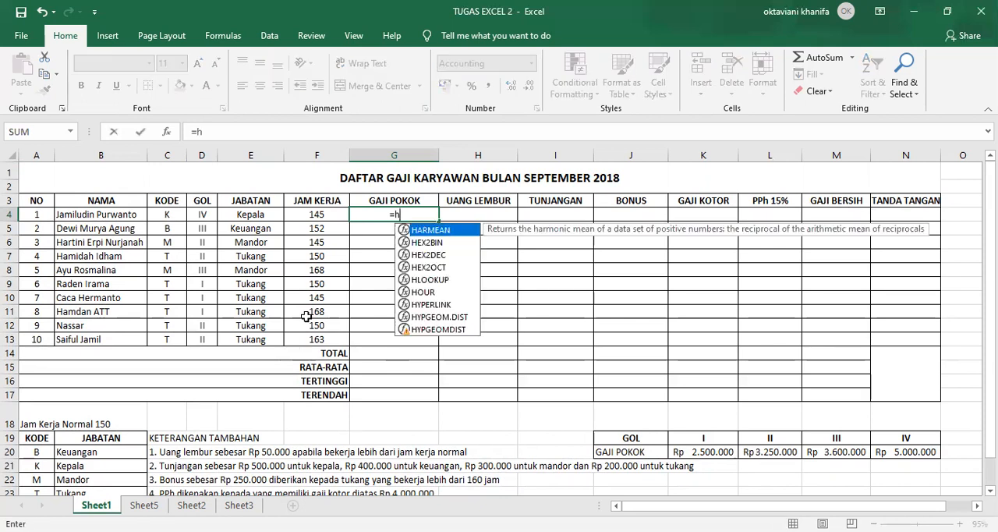
text(lookup)
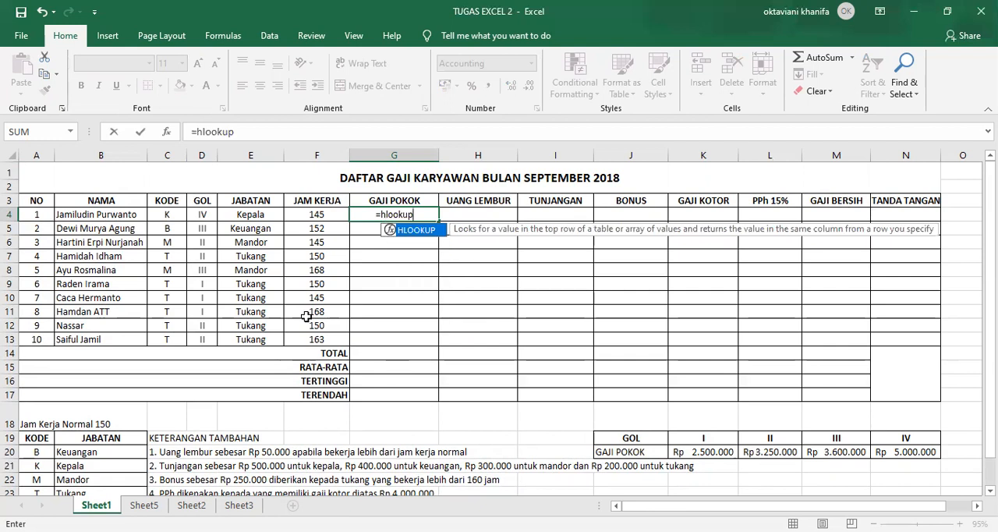
text(()
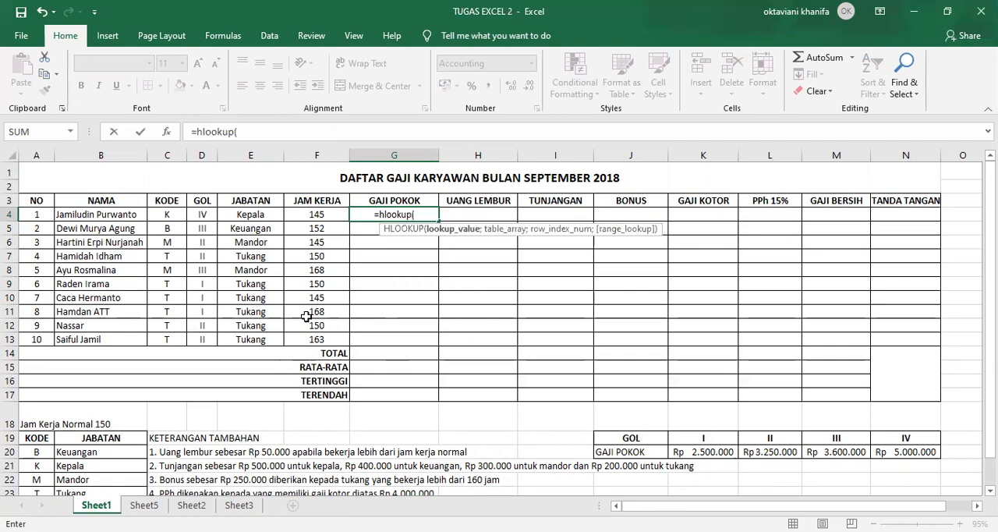
click(201, 214)
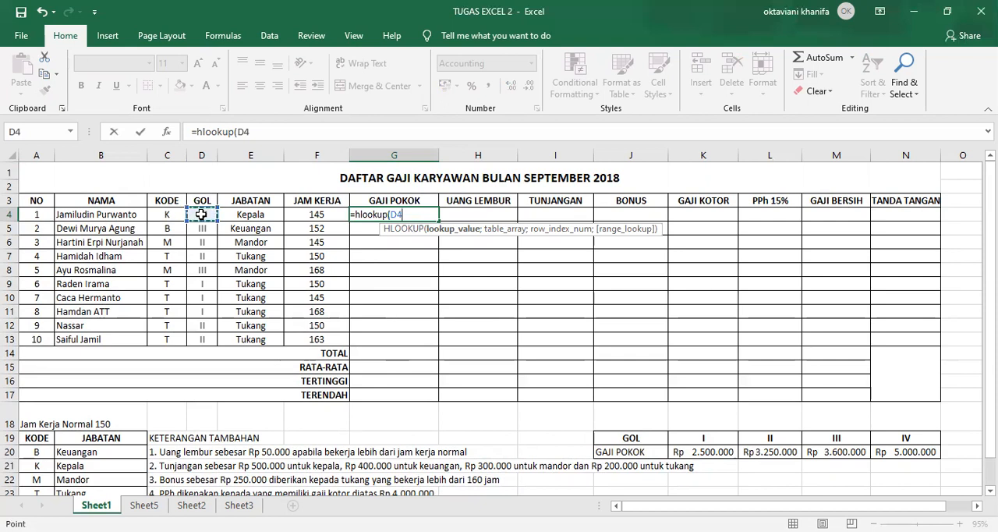
text(;)
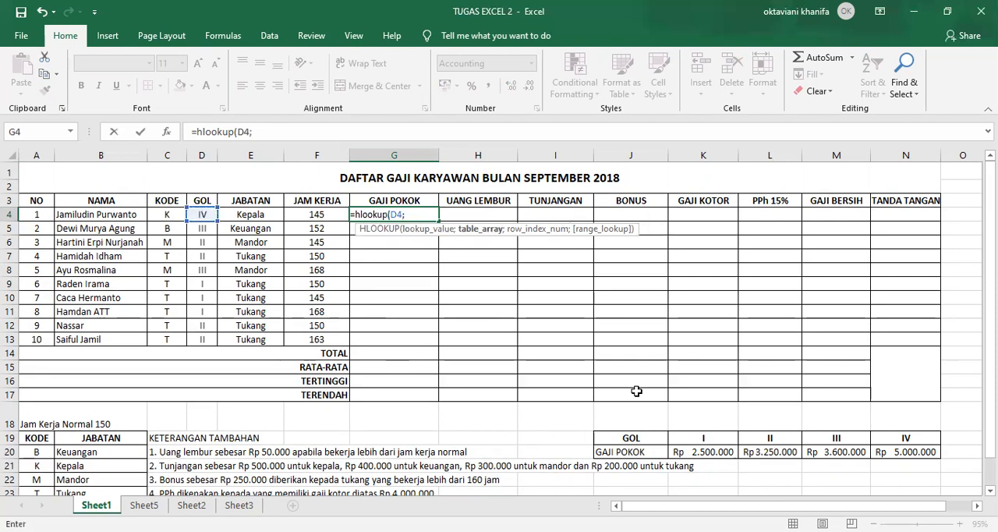
click(677, 438)
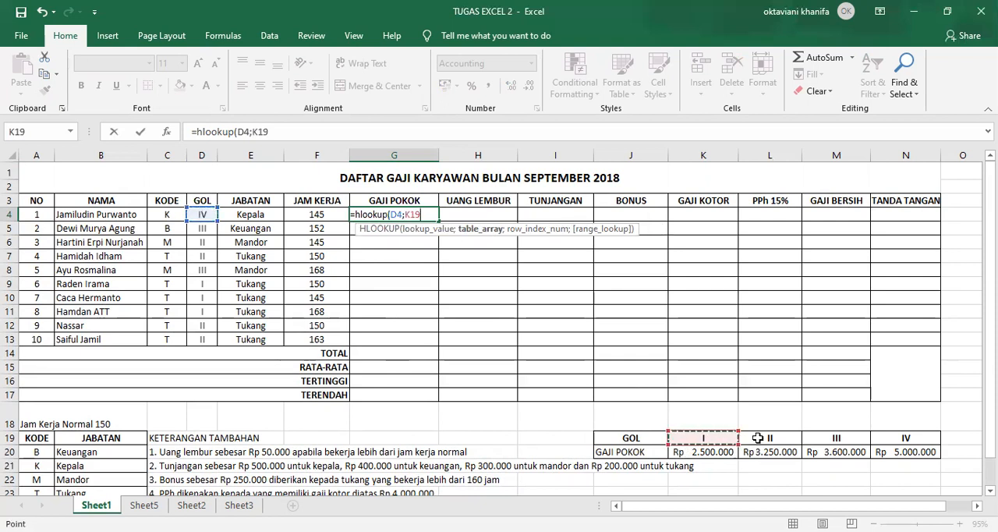
shift+click(902, 454)
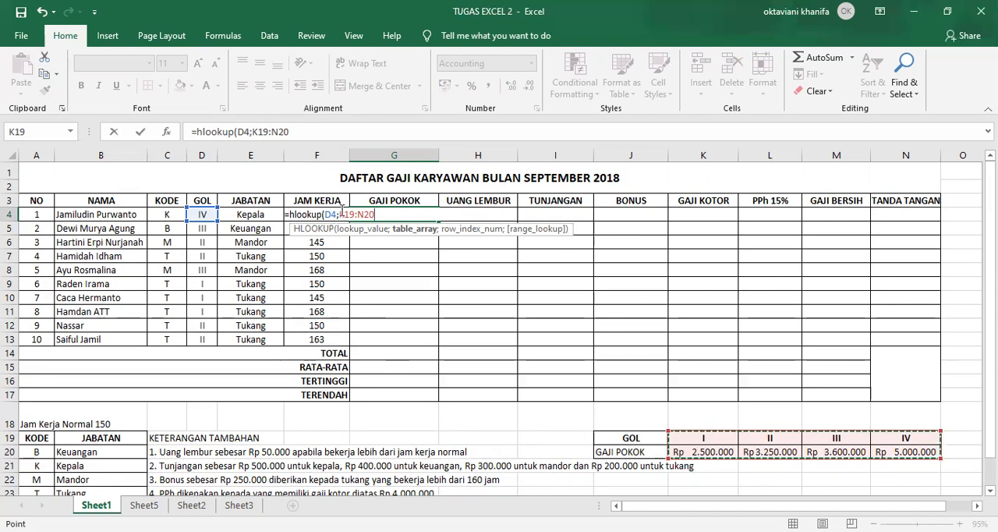
Make the HLOOKUP table range in the G4 formula absolute as $K$19:$N$20
key(F2)
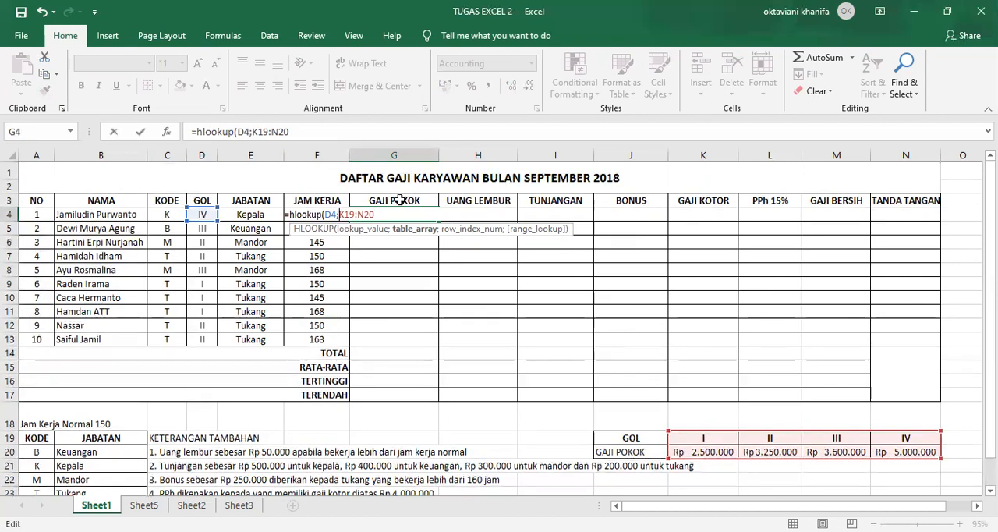
text($)
key(Right)
text($19:)
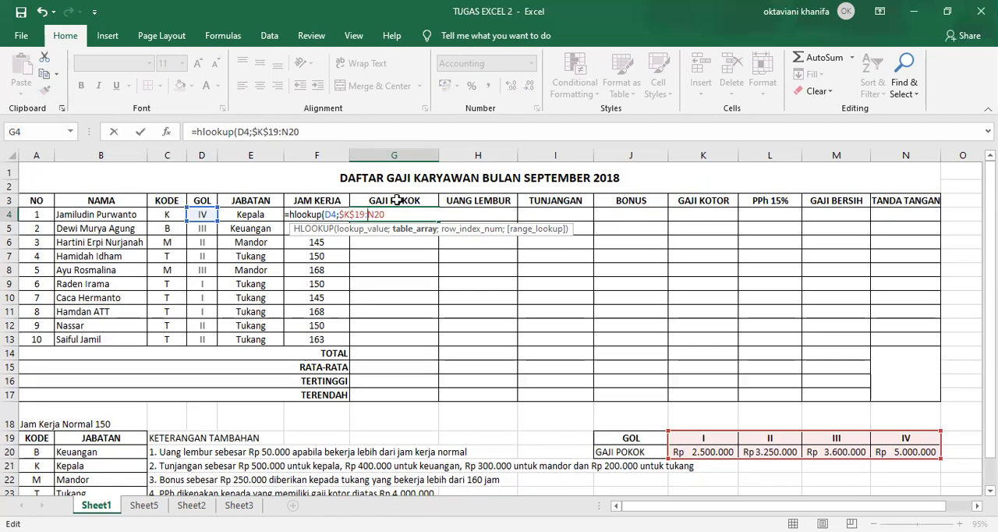
text($N$20)
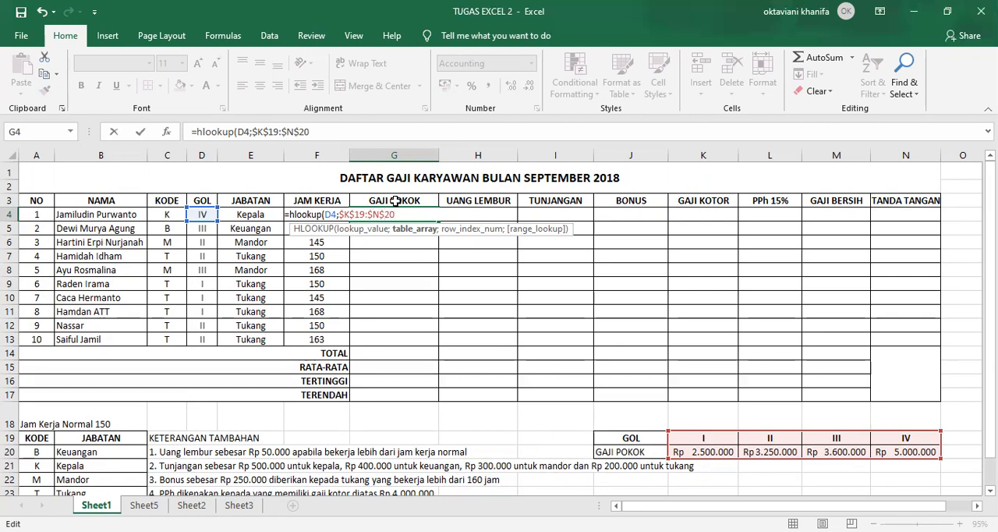
text(;2)
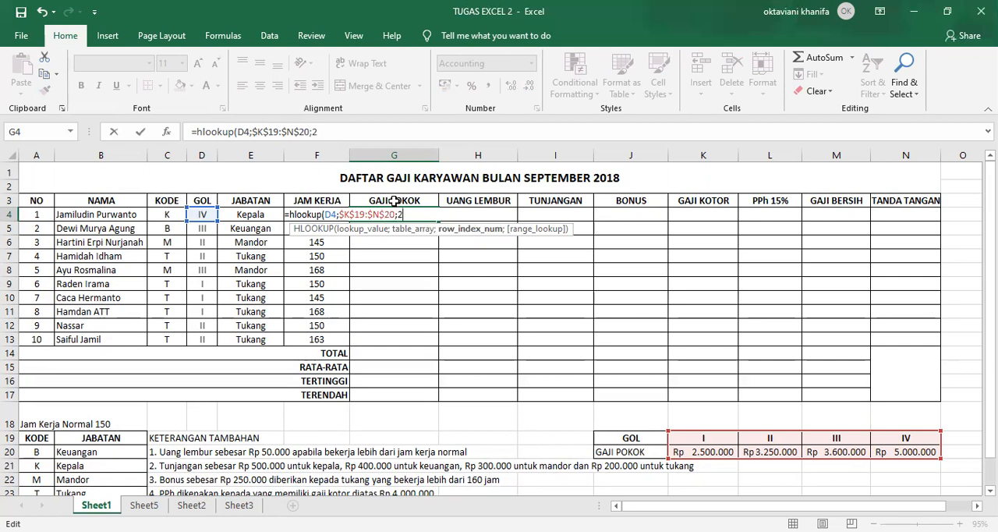
text())
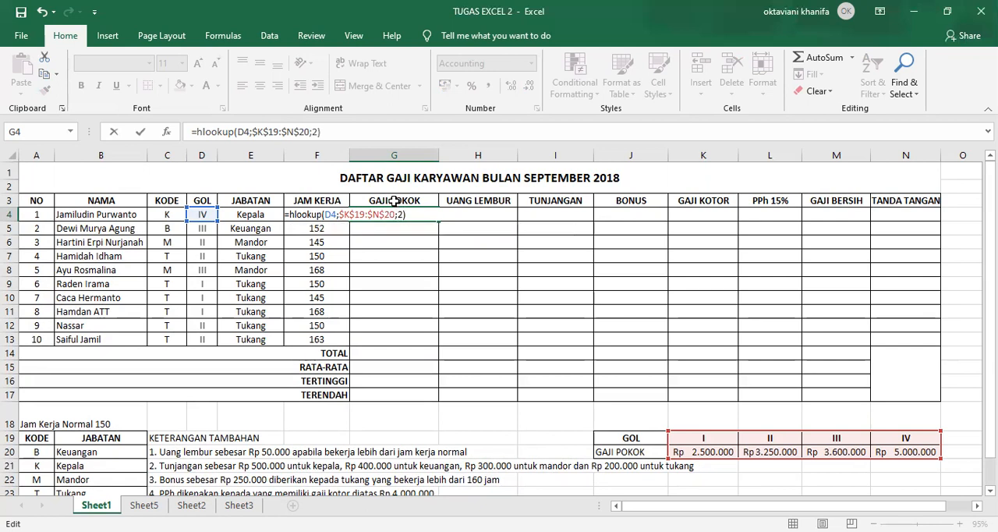
Complete the HLOOKUP in G4 with row index 2 and fill the GAJI POKOK formula down to G13
key(ctrl+Return)
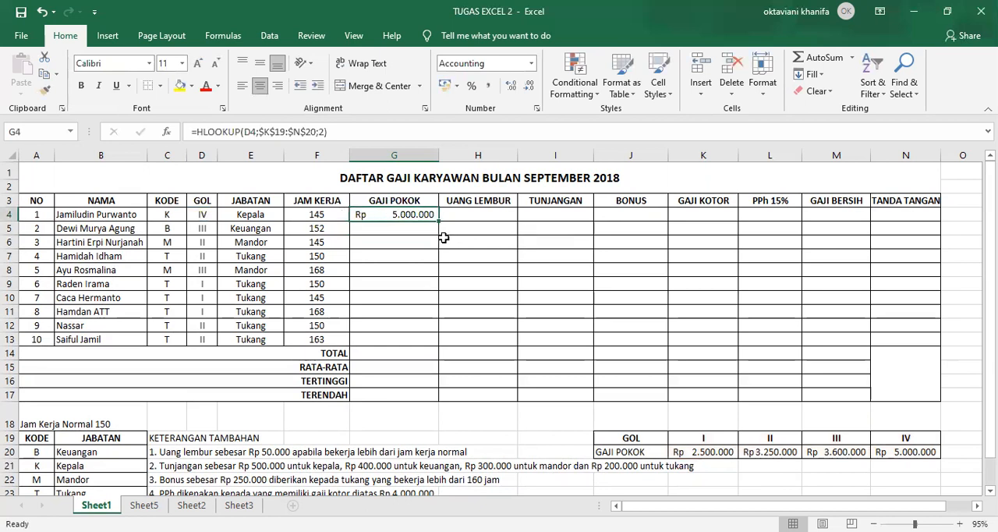
drag(434, 220, 426, 343)
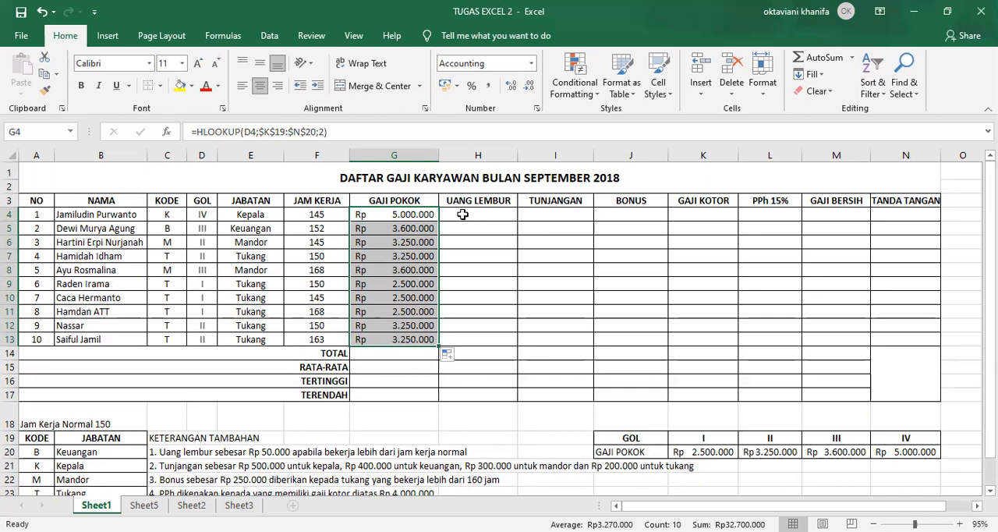
Start an IF formula in the UANG LEMBUR cell H4 with the logical test F4>150
click(462, 213)
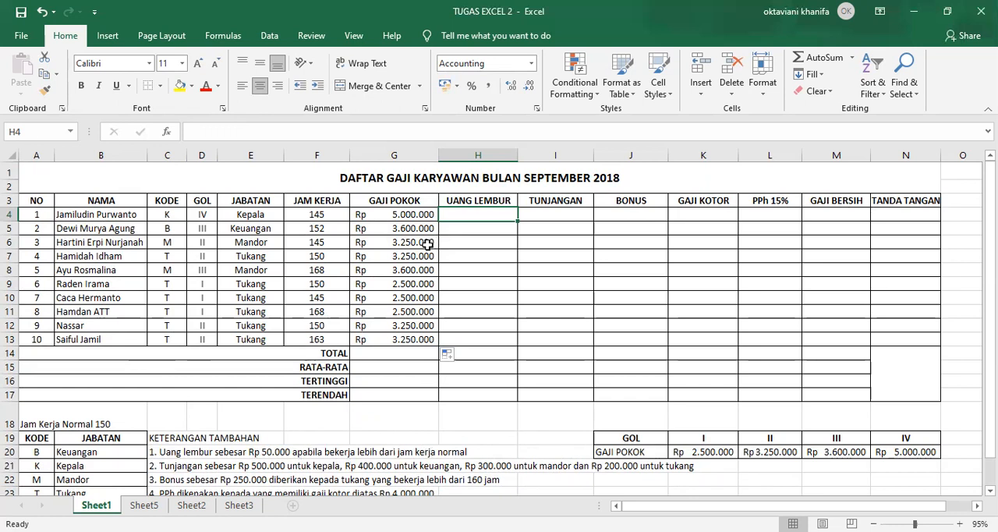
text(=)
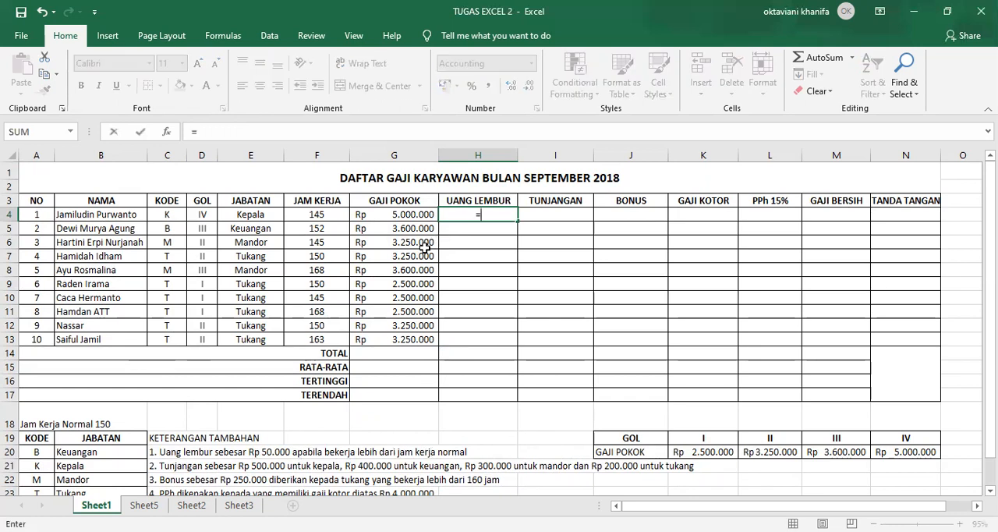
text(if)
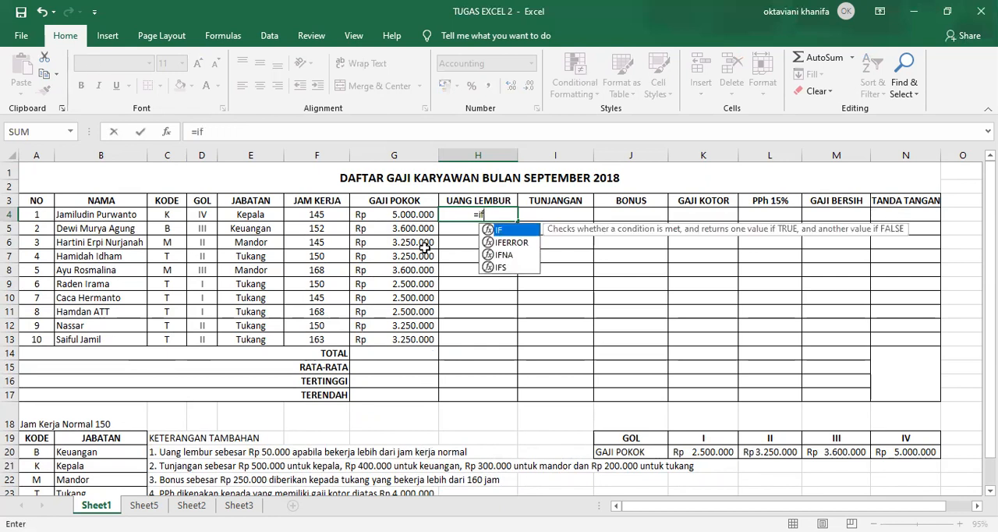
text(()
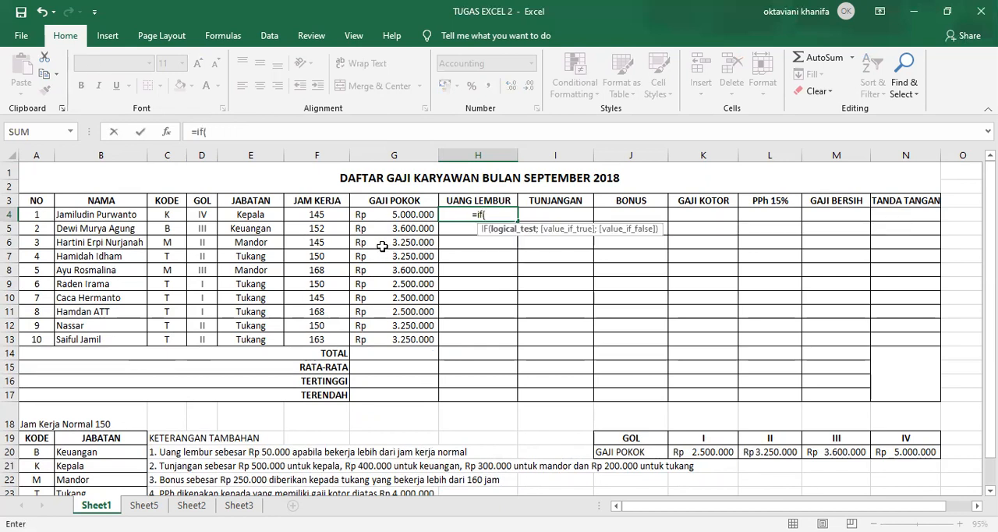
click(304, 214)
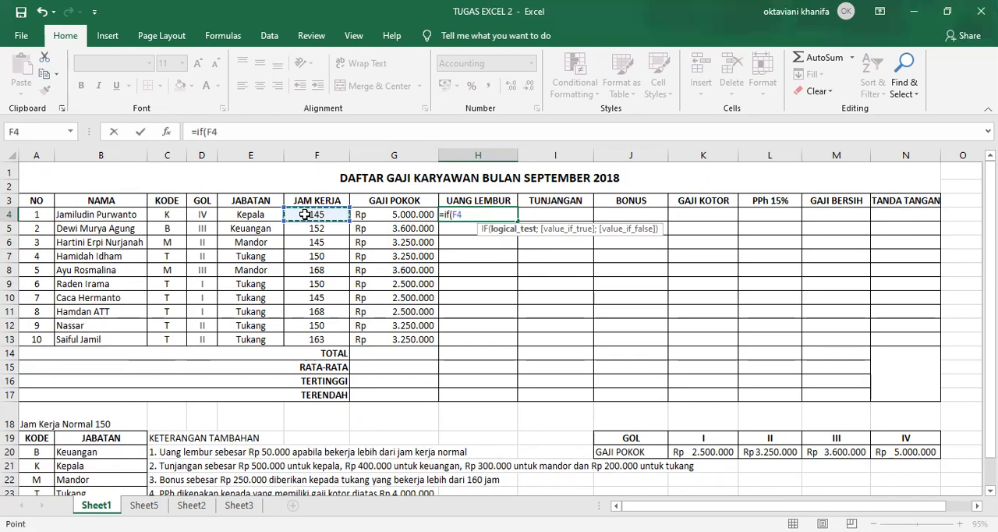
text(>)
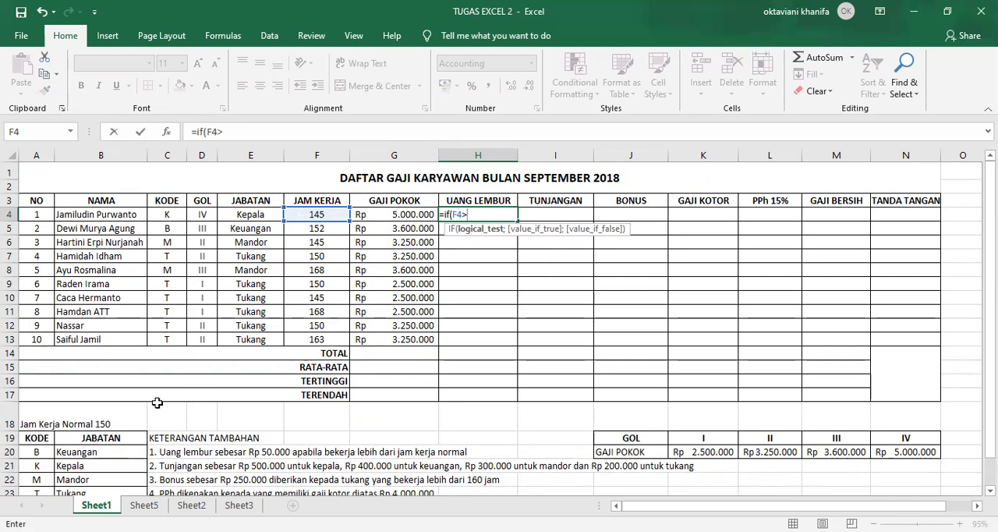
text(150;)
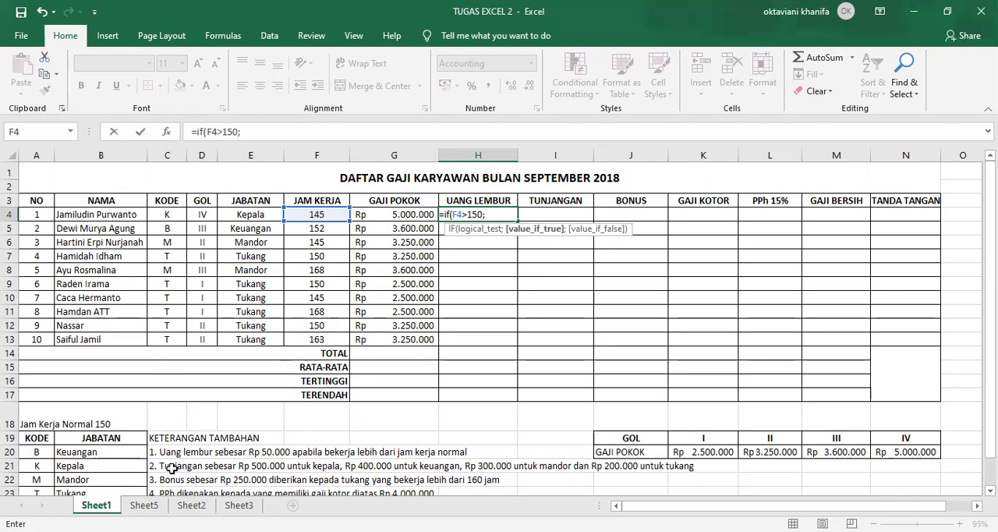
text(50000)
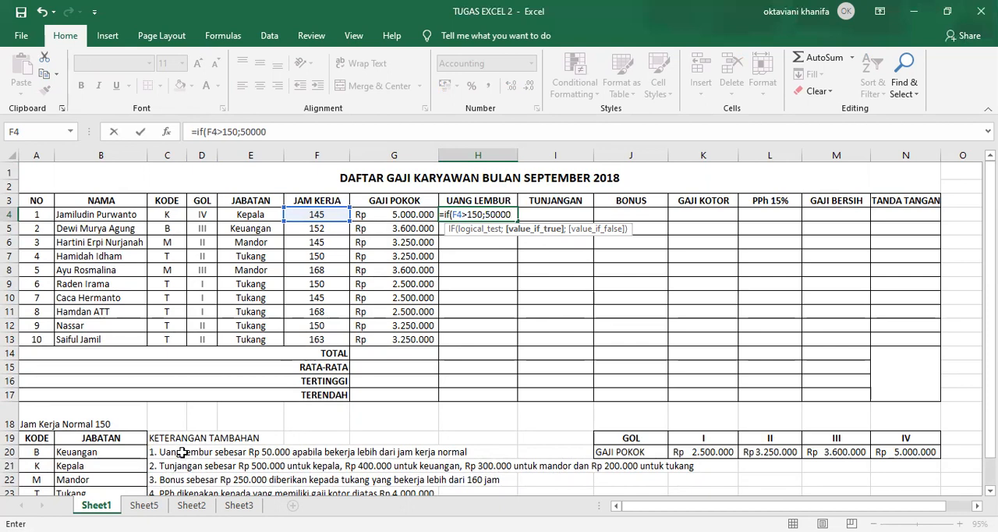
text(*)
Complete the IF formula in H4 with 50000*(F4-150) as the true value and 0 as the false value
text(()
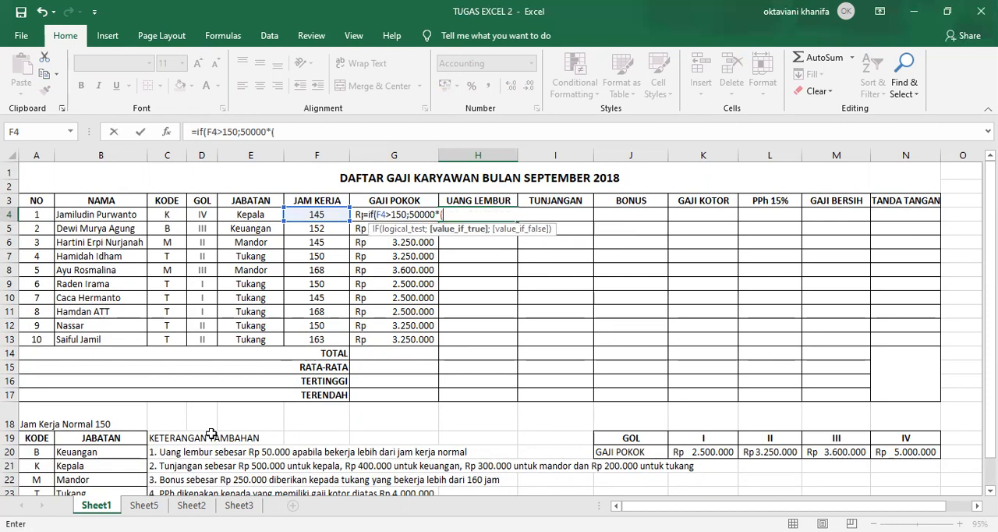
click(309, 214)
text(-)
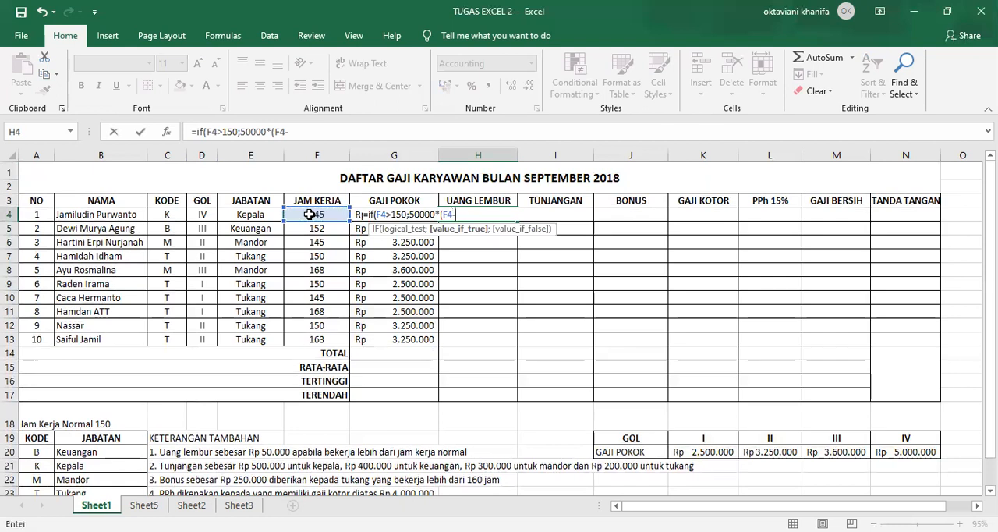
text(15)
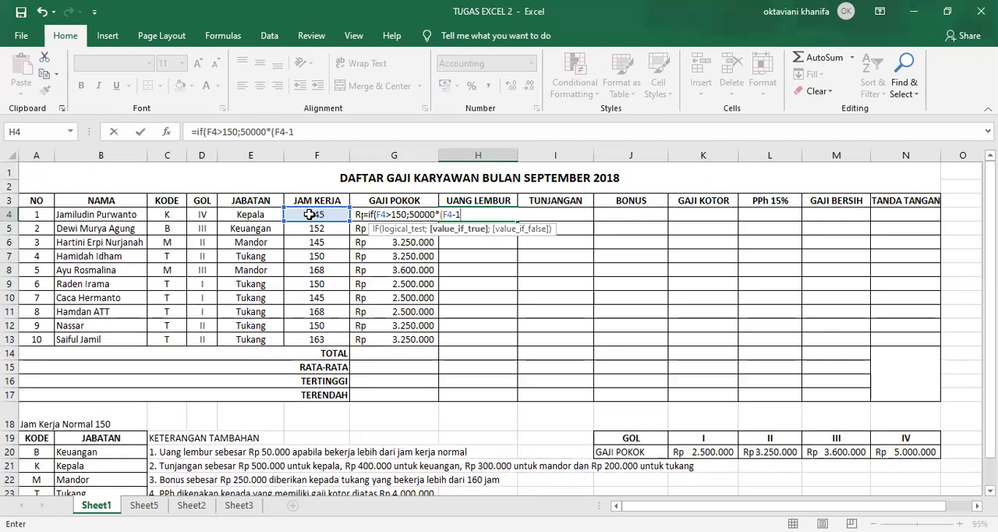
text(0);0)
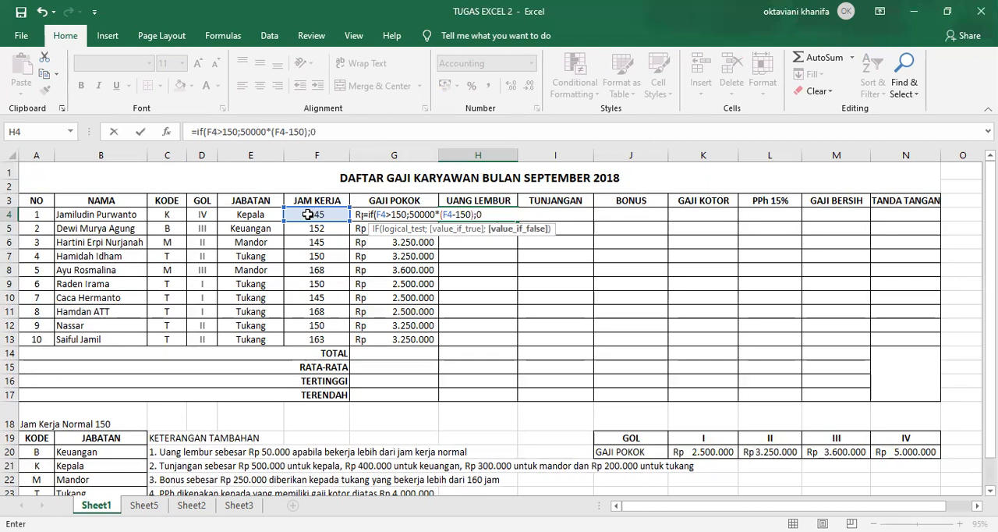
text())
key(Return)
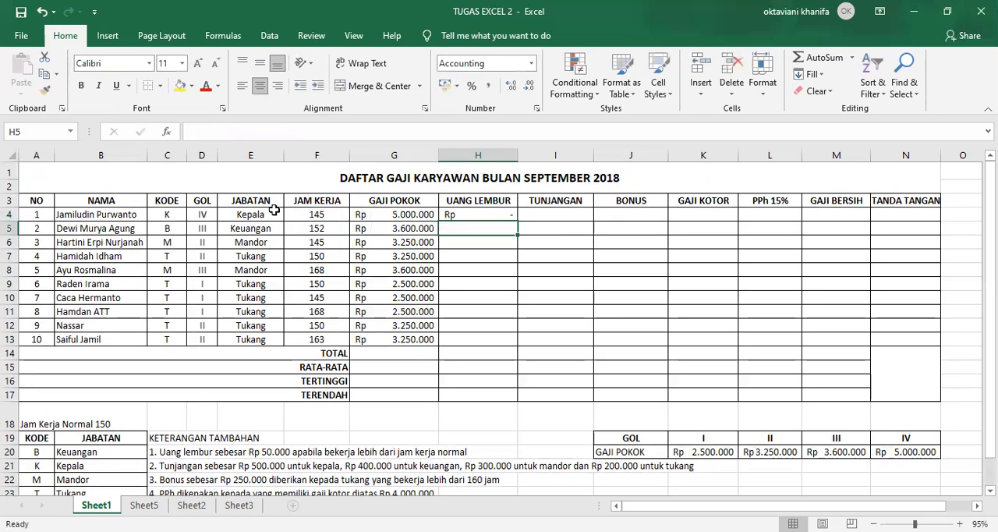
Fill the UANG LEMBUR formula from H4 down to H13 and check the copied formulas in the column
click(484, 214)
drag(516, 221, 516, 347)
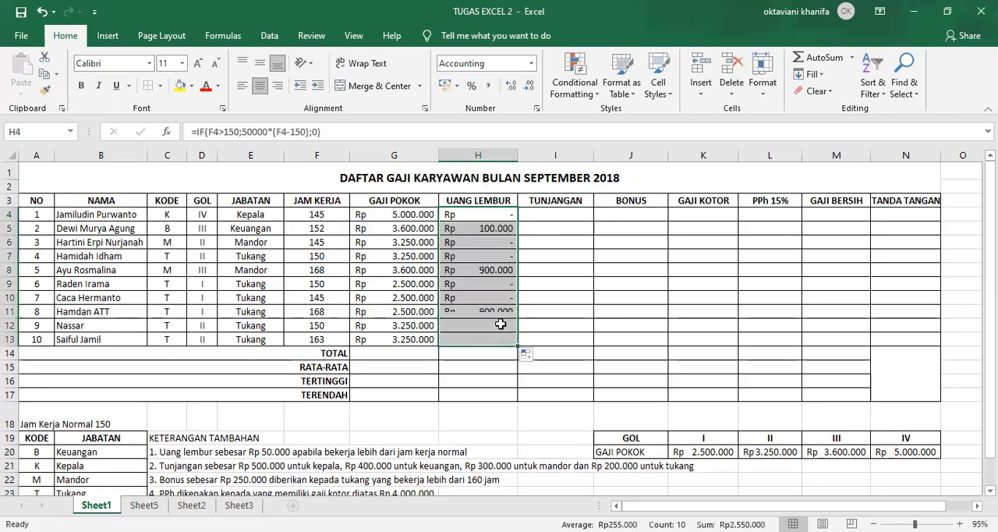
click(480, 269)
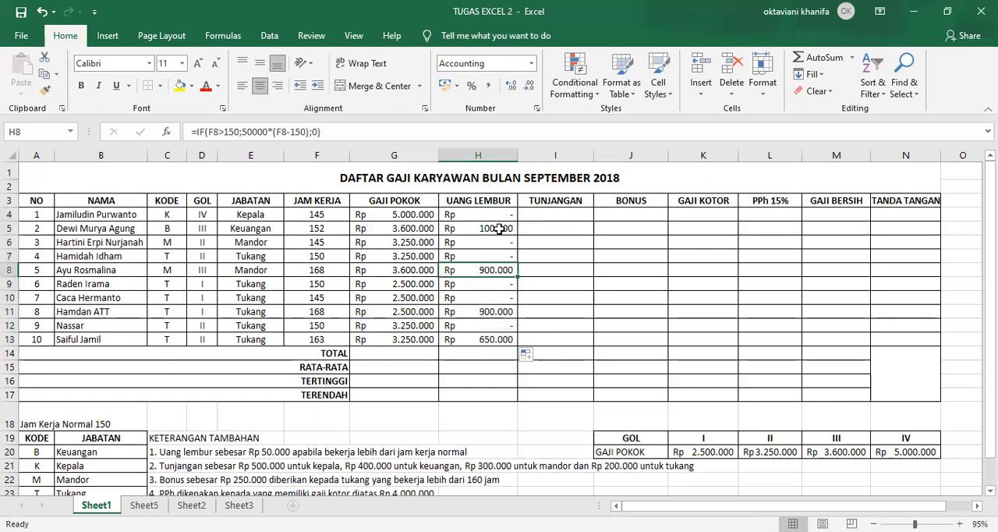
click(485, 299)
click(491, 312)
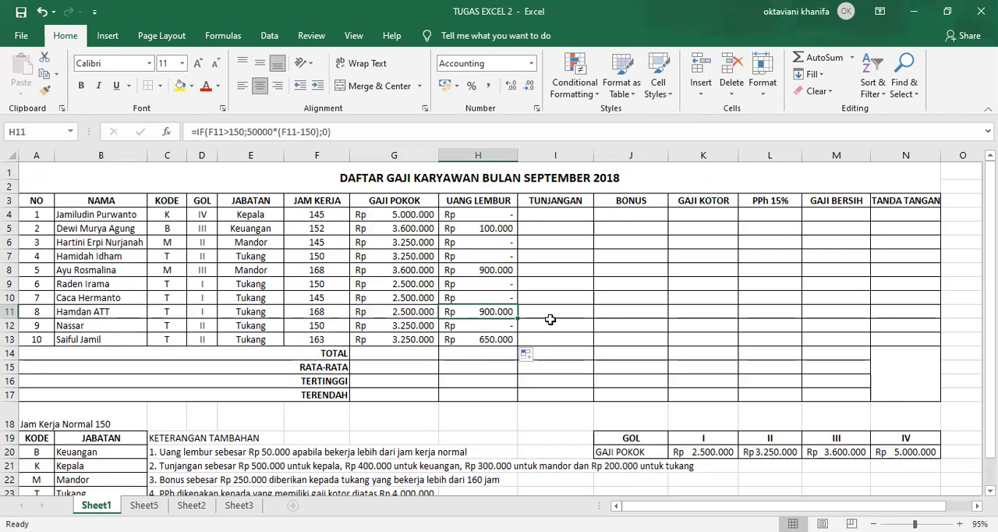
Start an IF formula in the TUNJANGAN cell I4 with the logical test E4="Kepala"
click(552, 213)
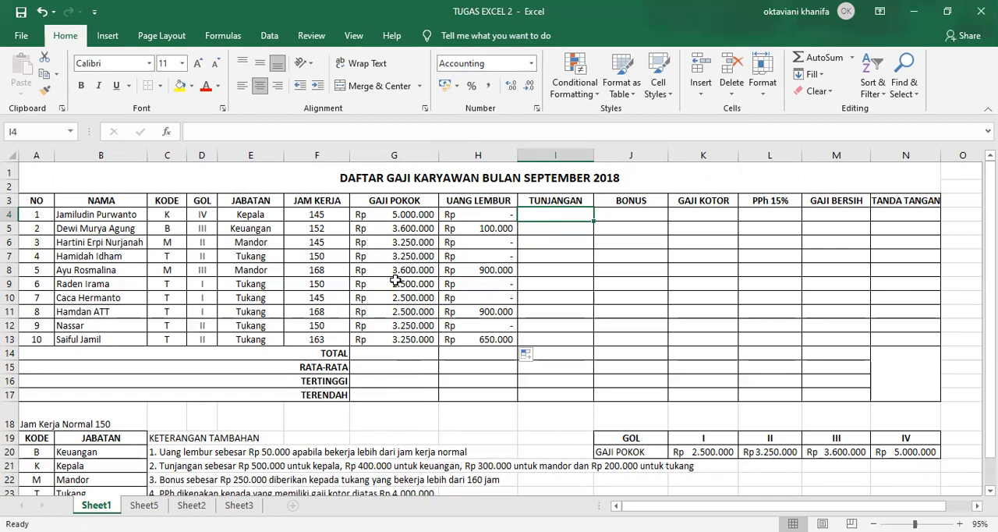
text(=)
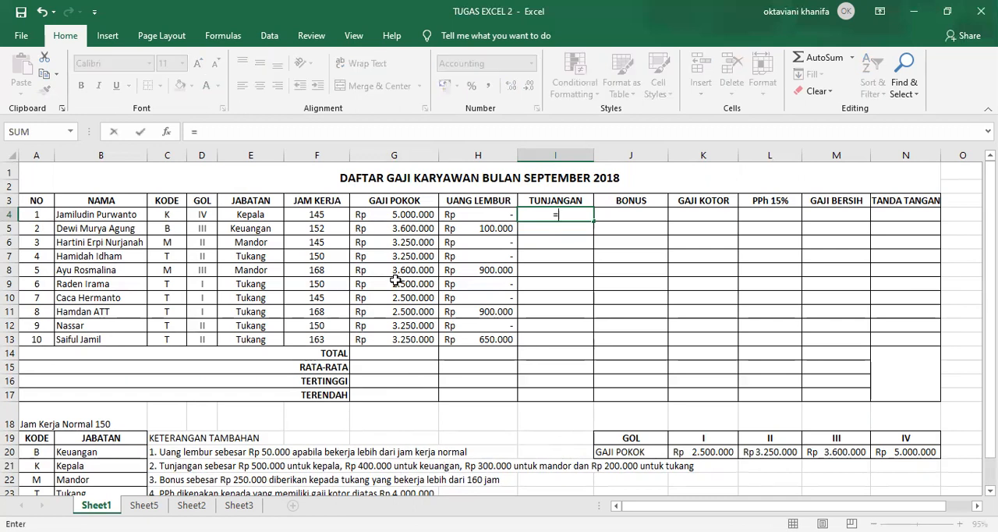
text(if()
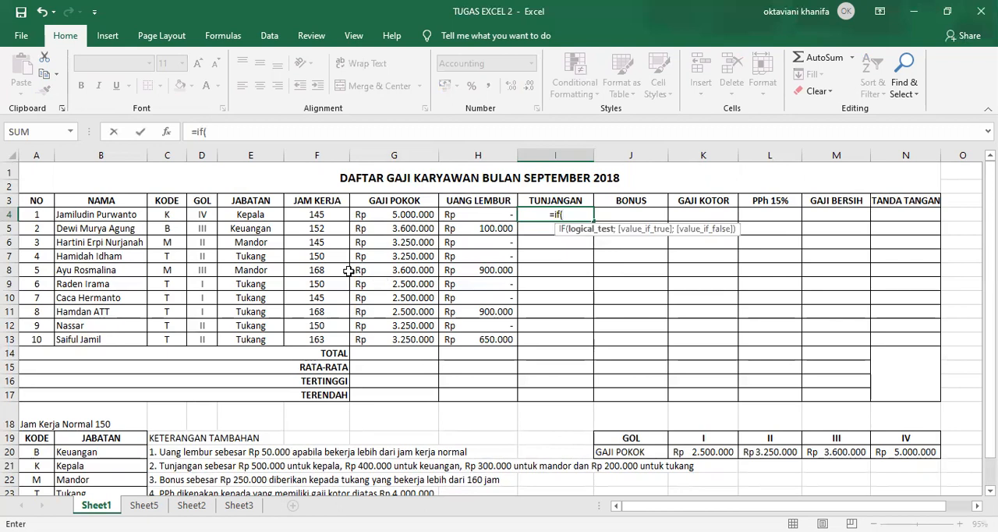
click(250, 214)
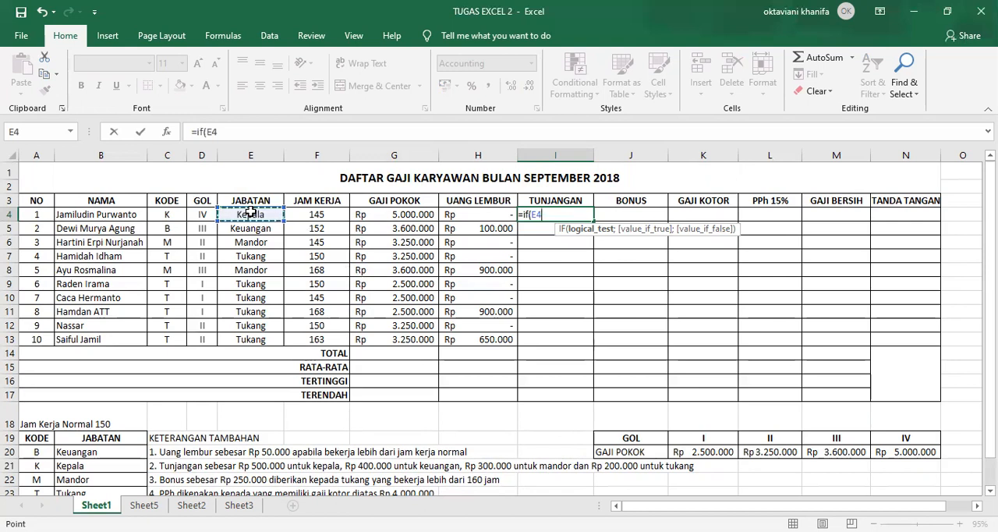
text(+)
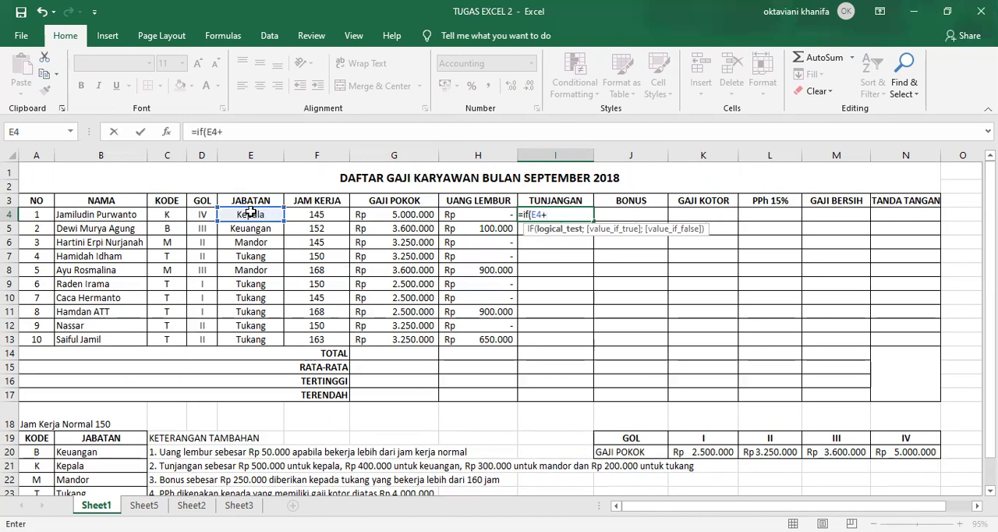
key(BackSpace)
text(=")
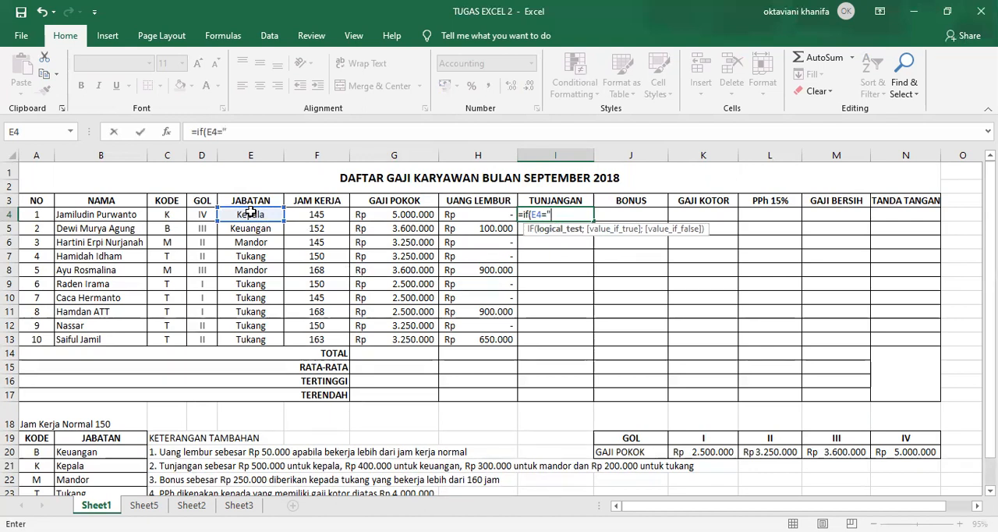
text(Kepala";)
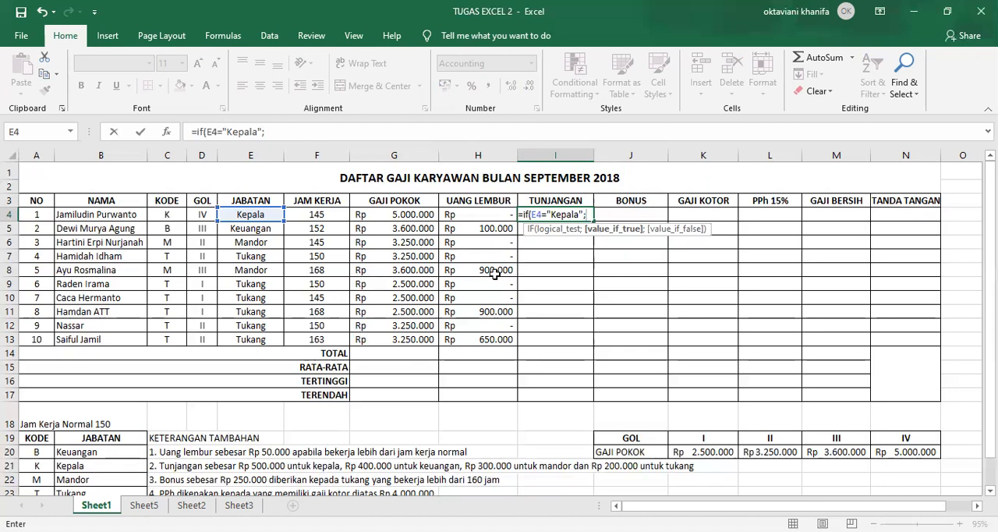
text(500000)
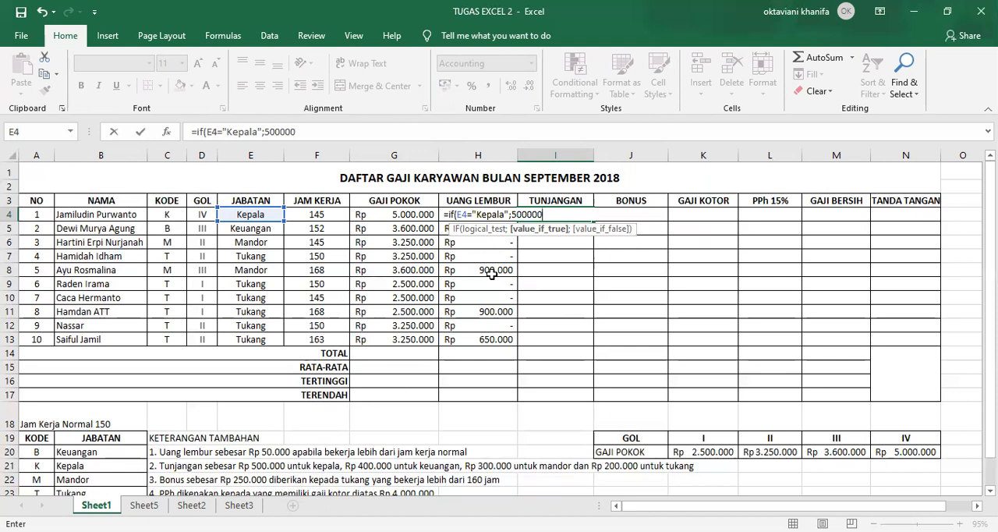
Enter 500000 as the true value of the "Kepala" test in the TUNJANGAN formula in I4
text(;)
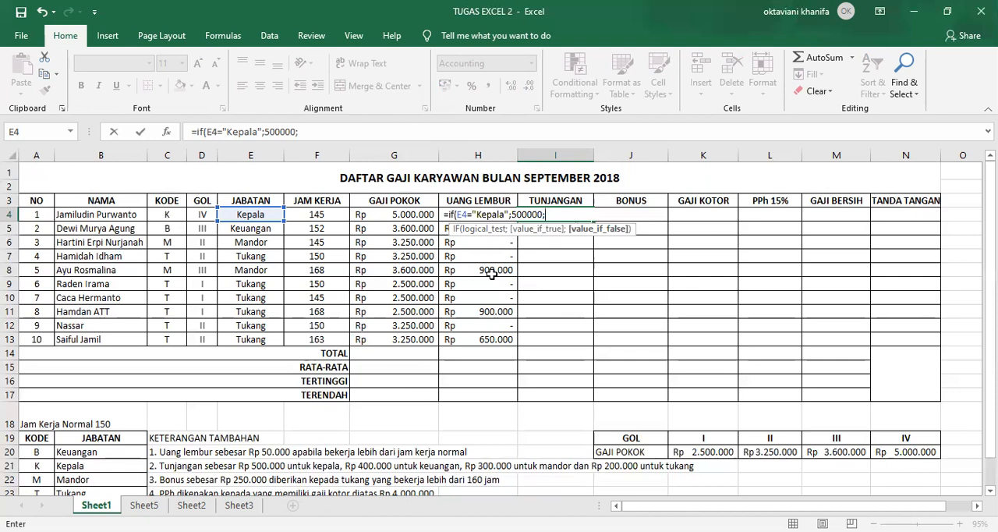
text(if)
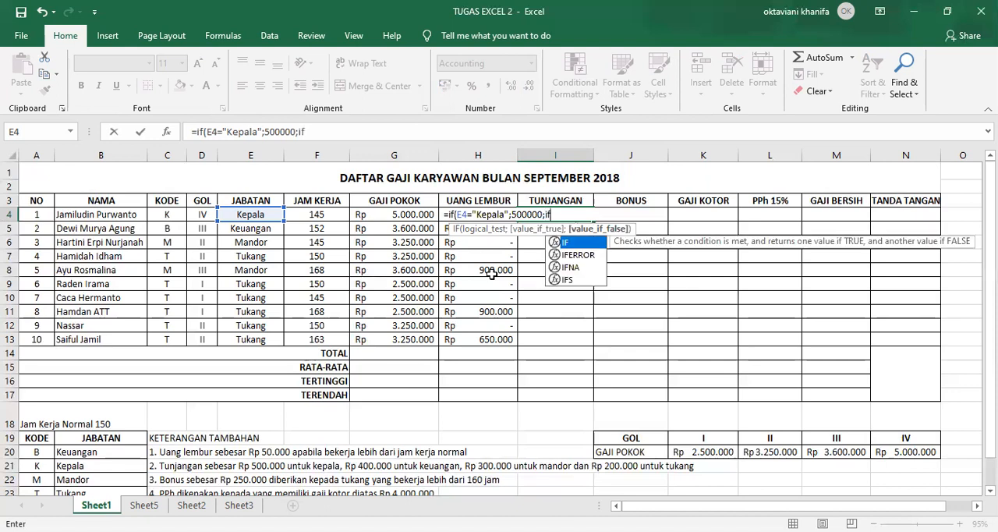
text(()
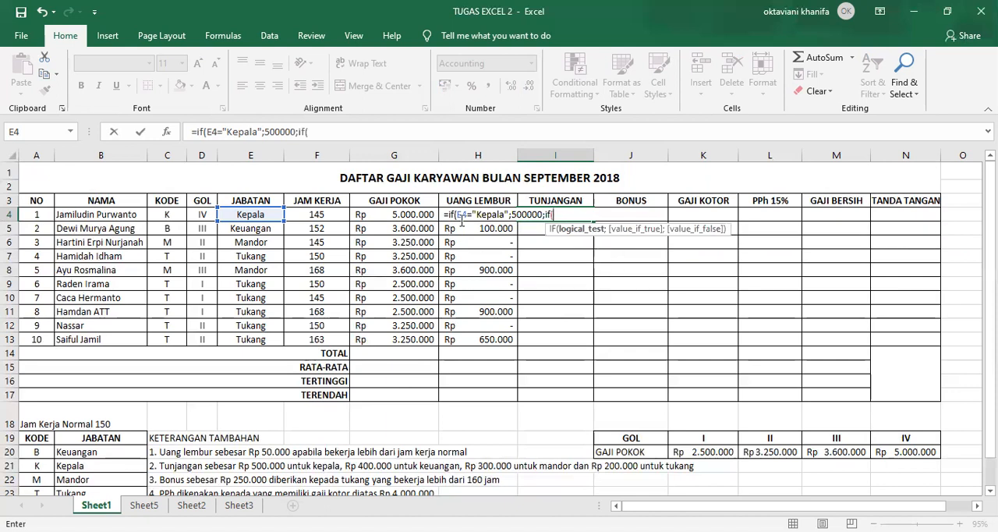
Nest a second IF as the false value in I4, testing E4="Keuangan" with 400000 as its true value
click(253, 215)
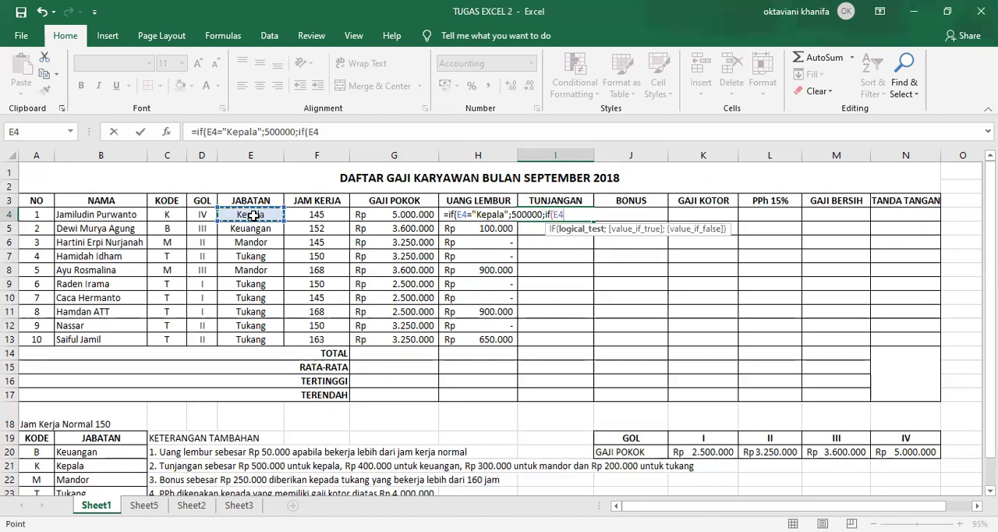
text(=)
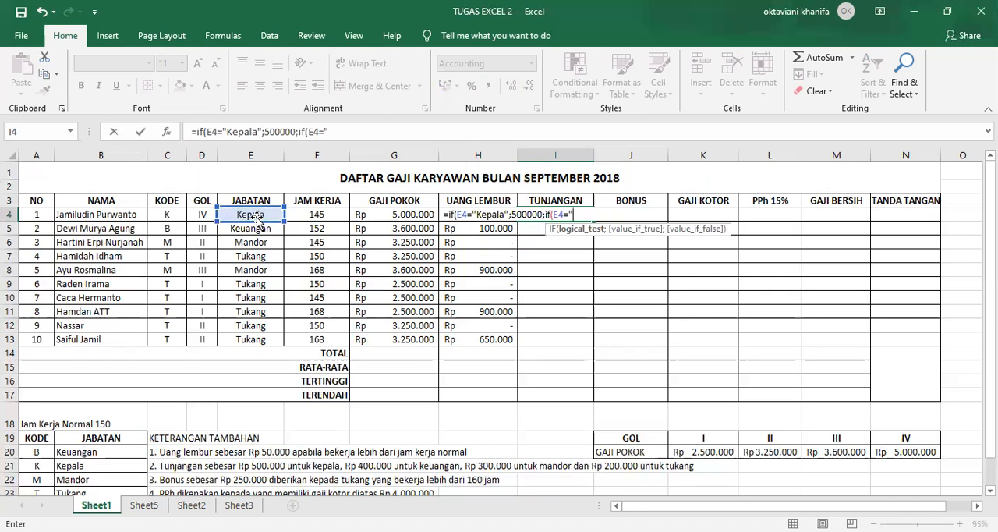
text("Keuangan")
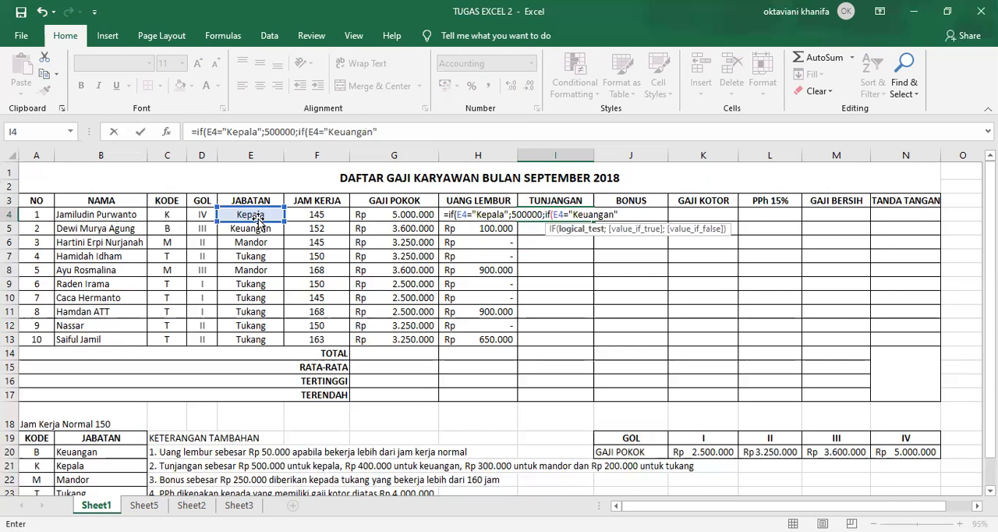
text(;)
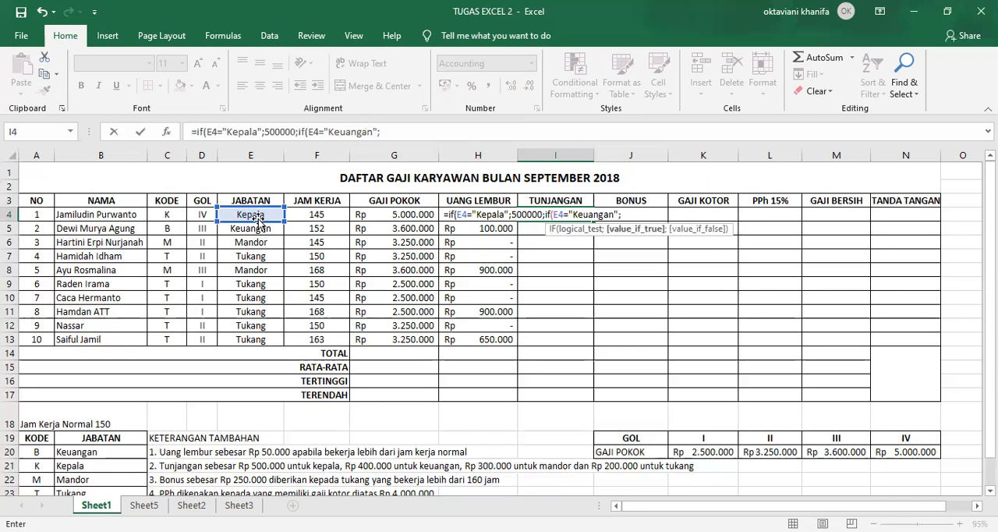
text(4)
text(00)
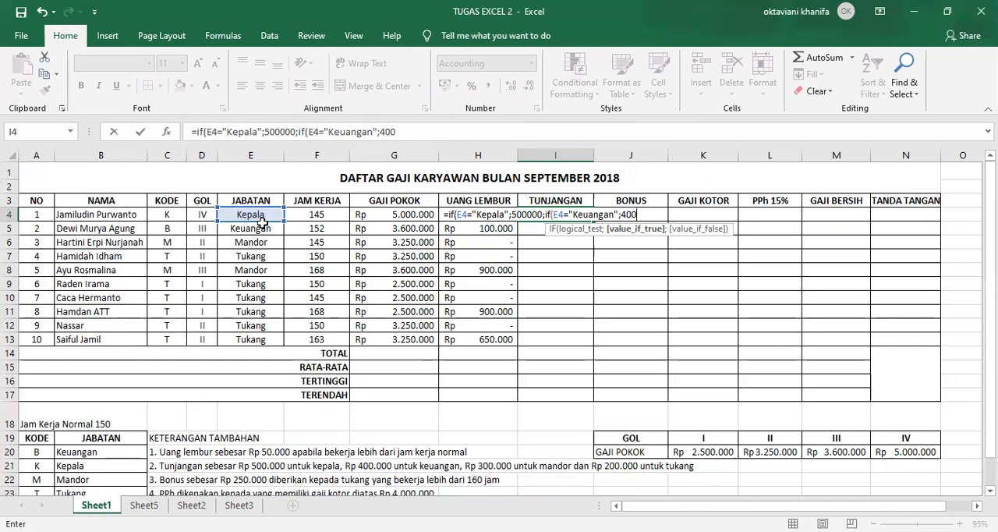
text(000)
text(;)
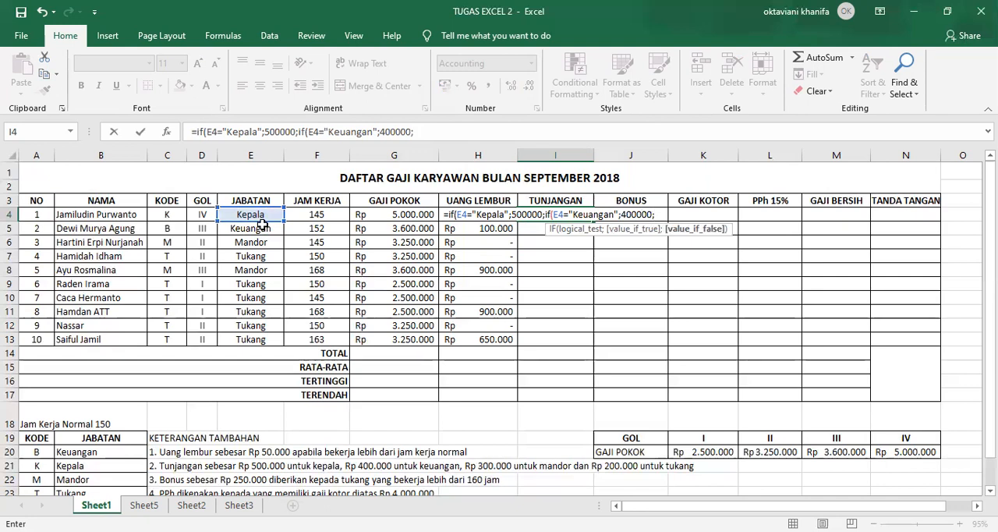
text(if)
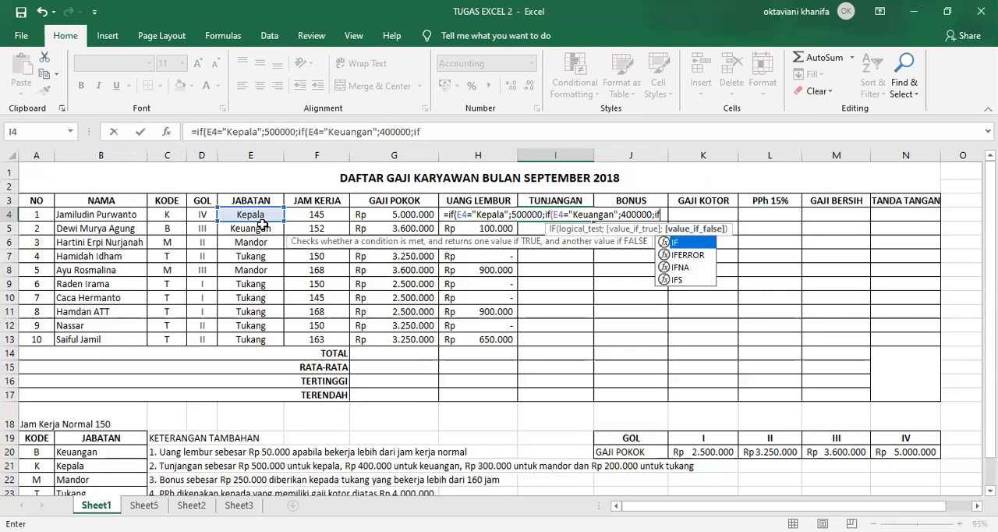
text(()
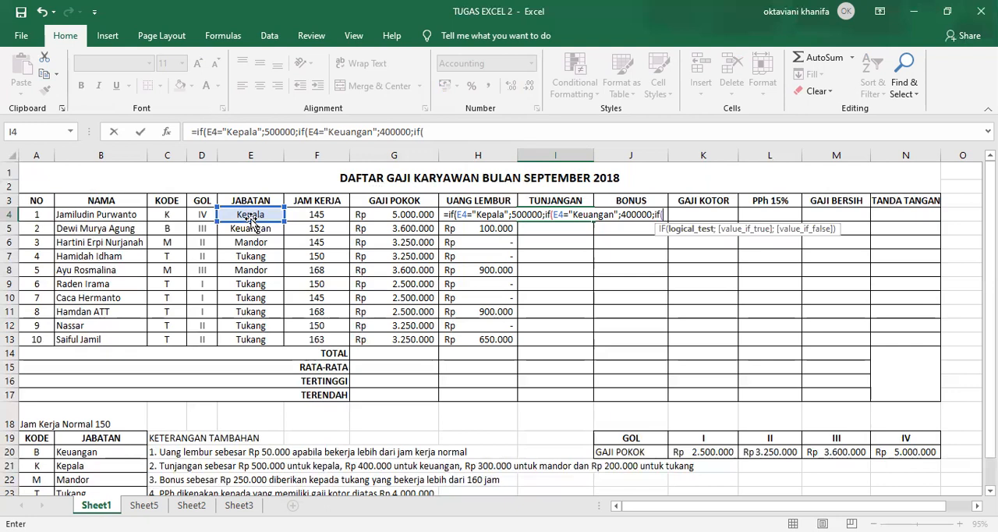
Nest a third IF in the I4 formula, testing E4="Mandor" with 300000 as its true value
click(250, 216)
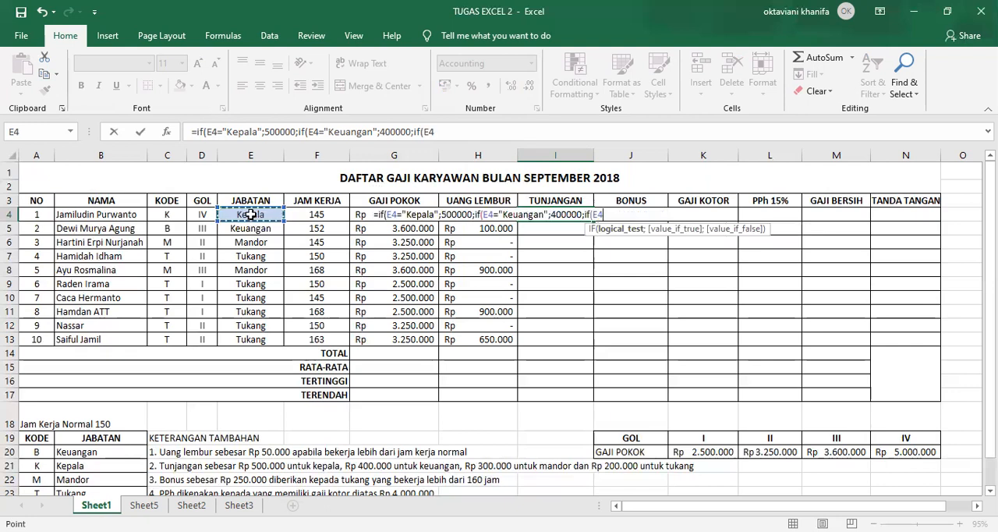
text(=)
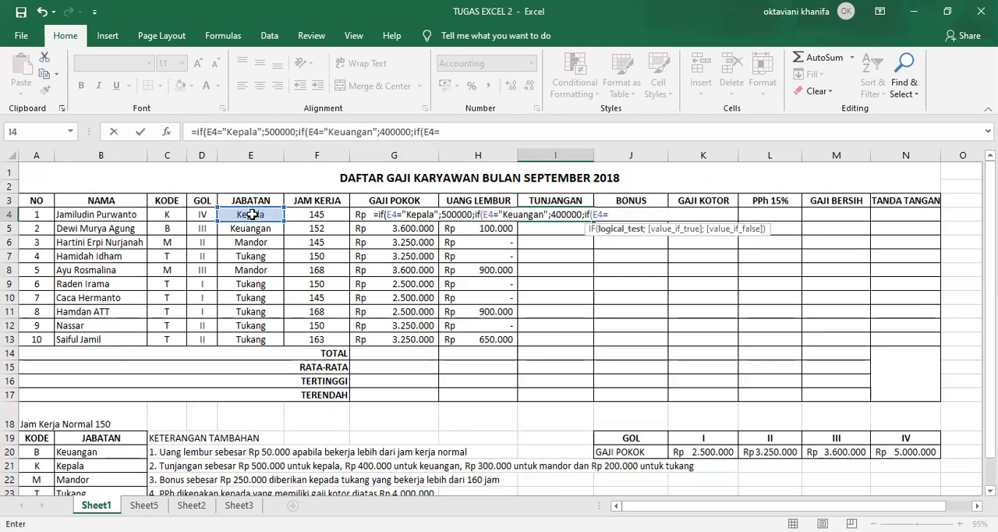
text(")
text(Mandor")
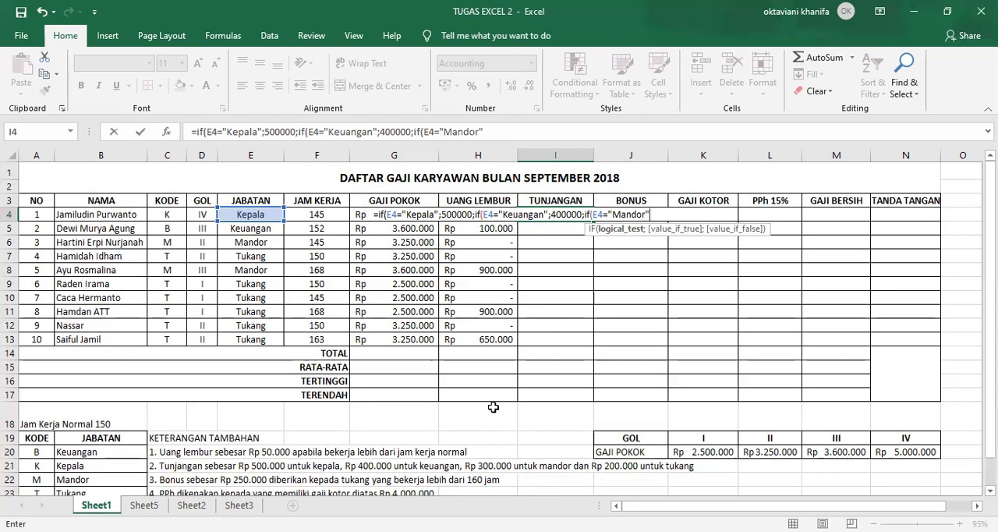
text(;300000)
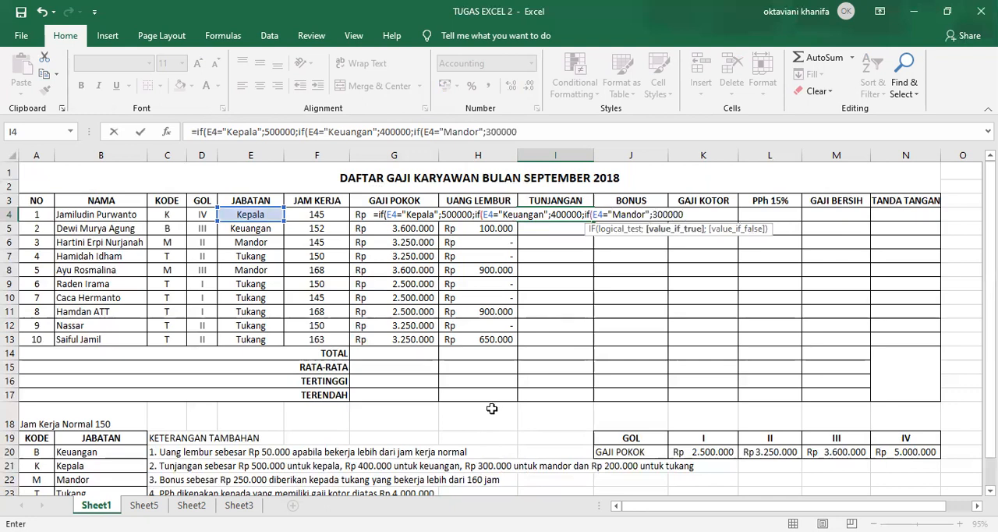
text(;)
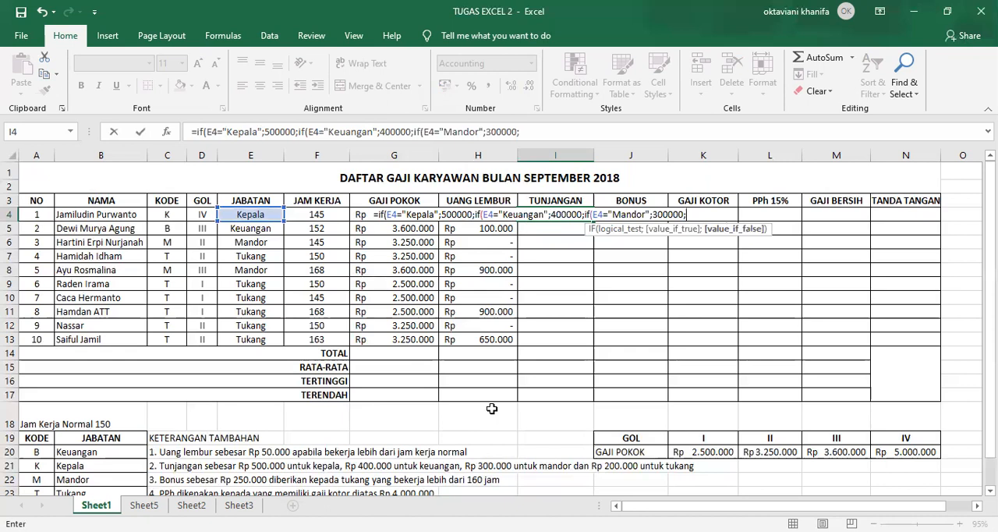
text(if()
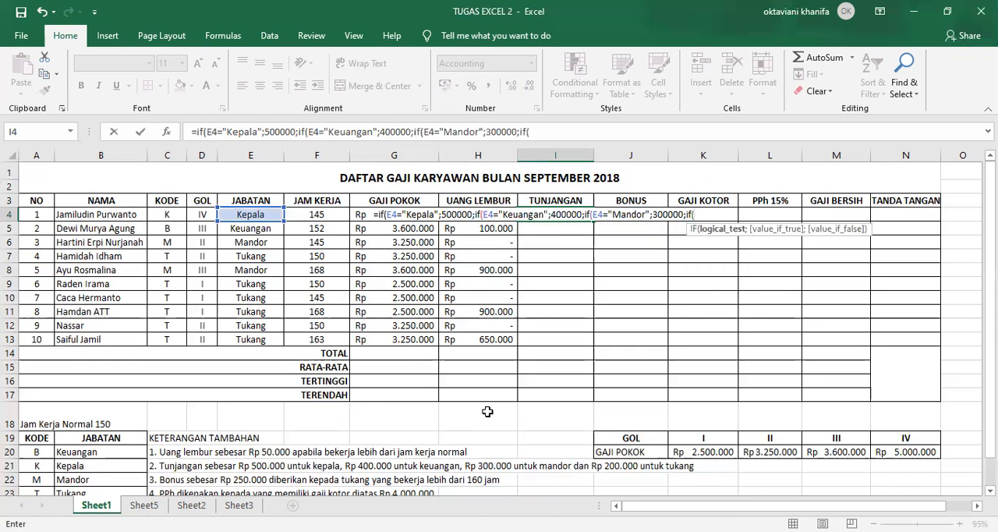
Nest a fourth IF in the I4 formula, testing E4="Tukang" with 200000 as its true value
click(247, 219)
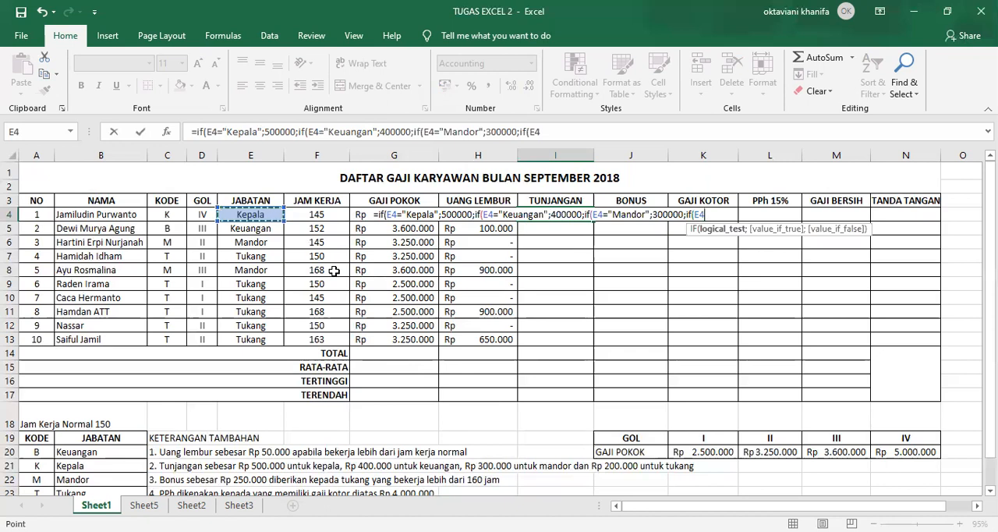
text(="Tukang)
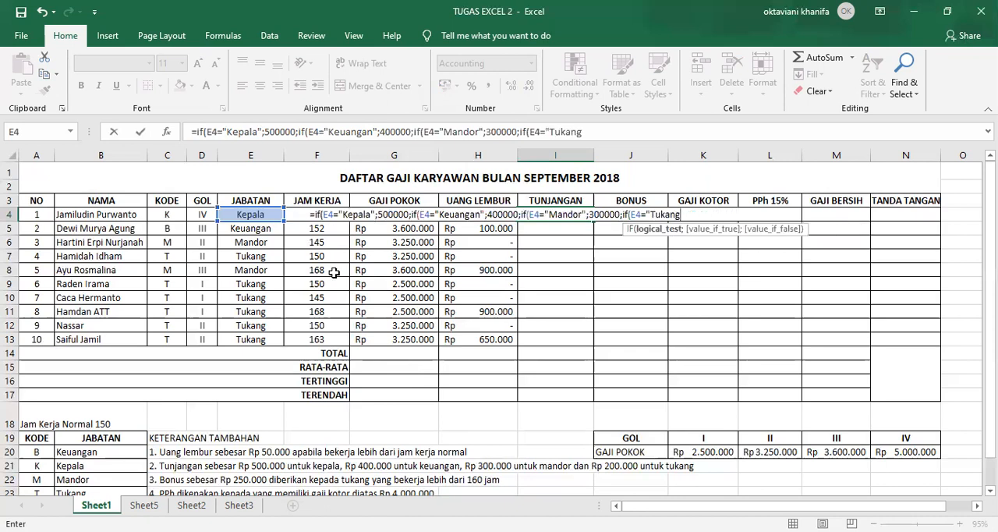
text(";)
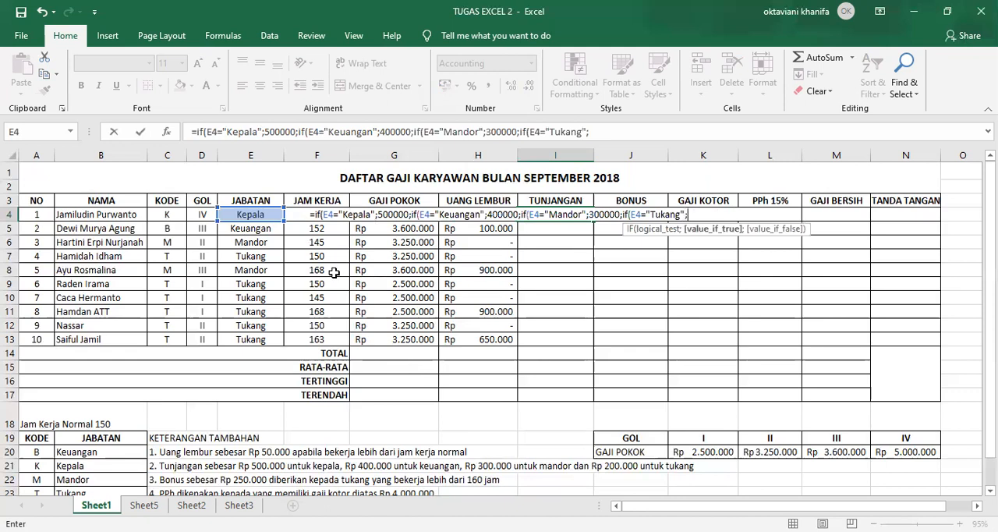
text(200000)))
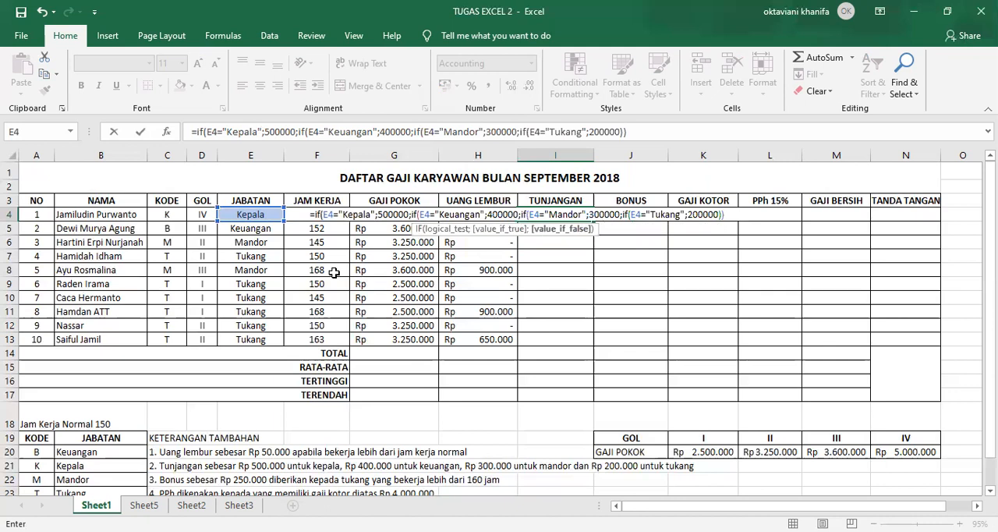
text())
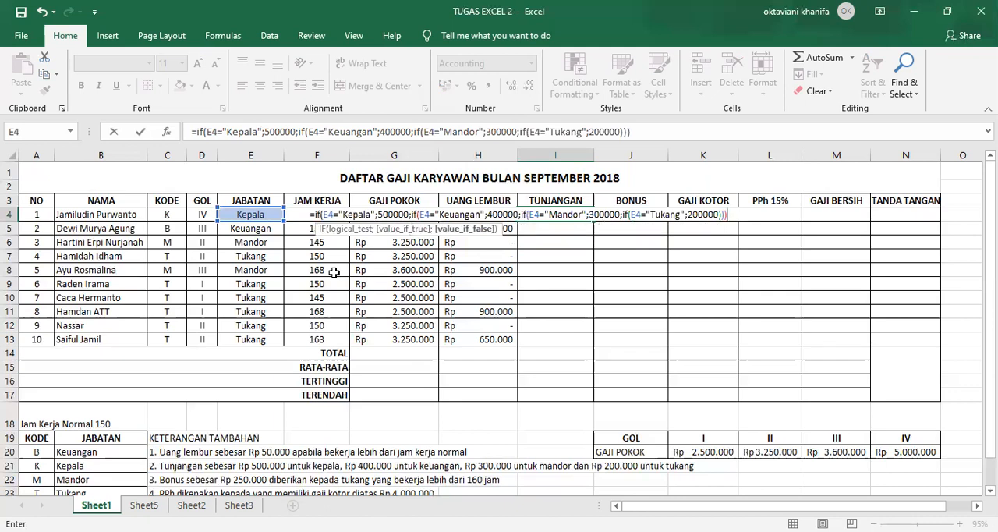
text())
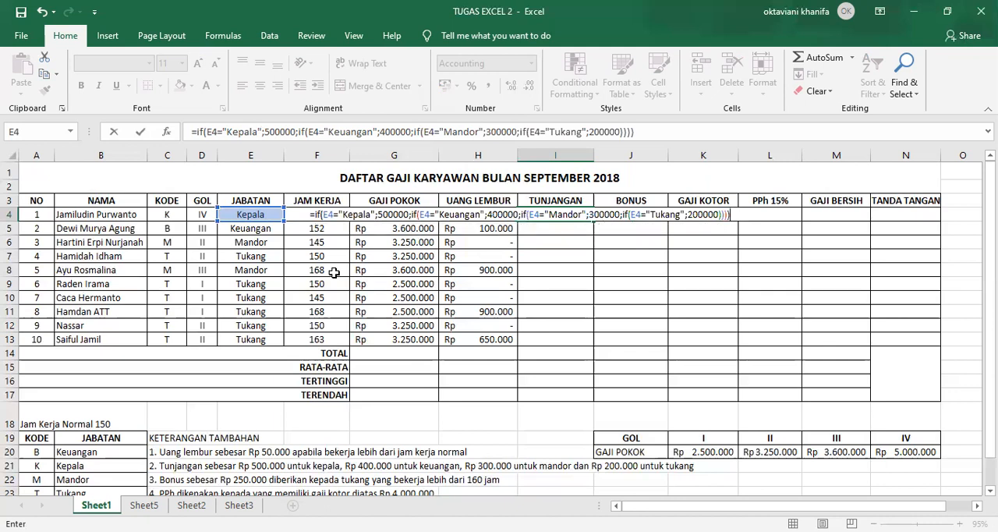
Close all four nested IFs in I4 and fill the TUNJANGAN formula down to I13
key(Return)
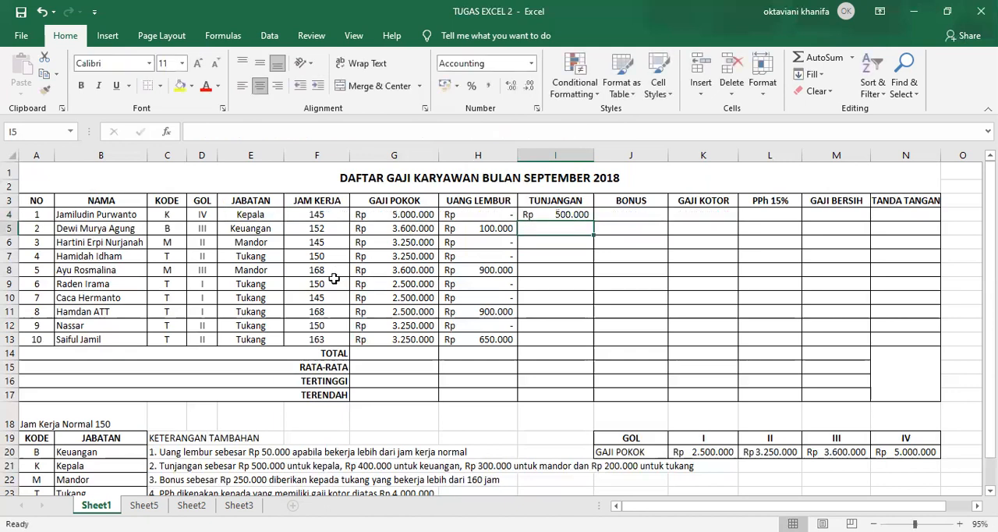
click(542, 214)
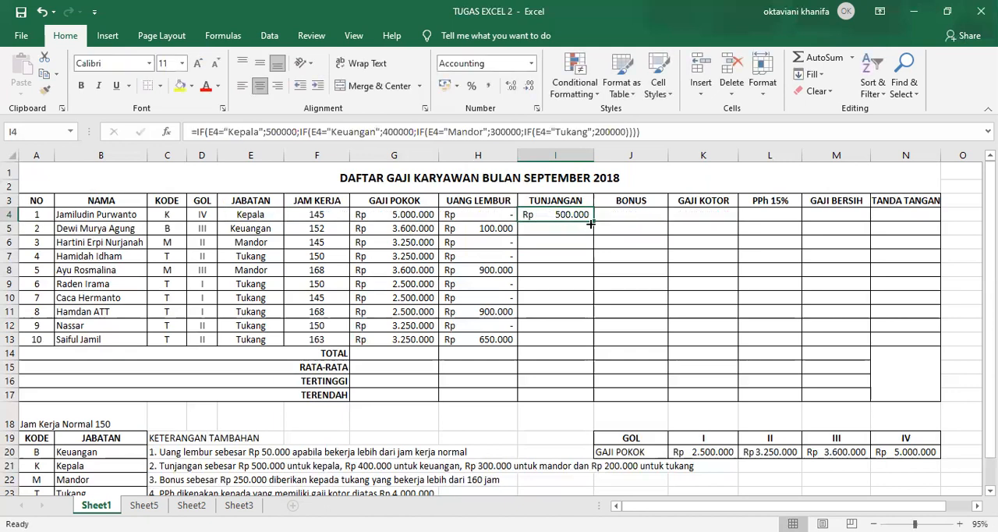
drag(593, 221, 585, 340)
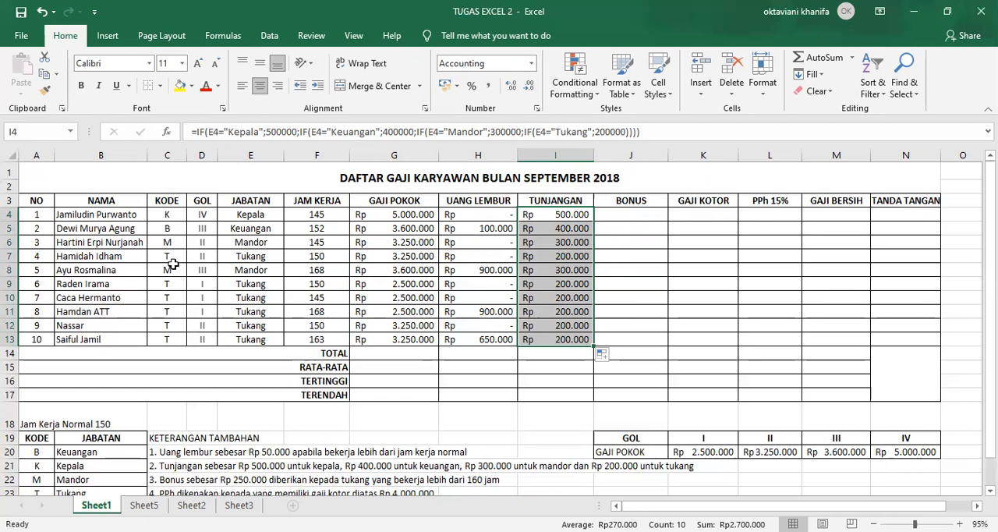
Begin the BONUS formula in J4 with an IF containing an AND whose first condition is E4="Tukang"
click(624, 211)
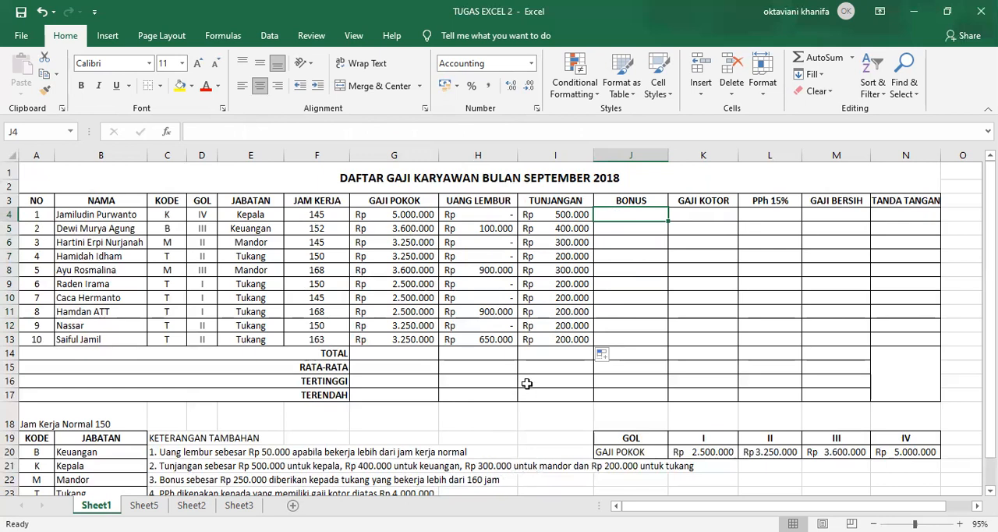
text(=)
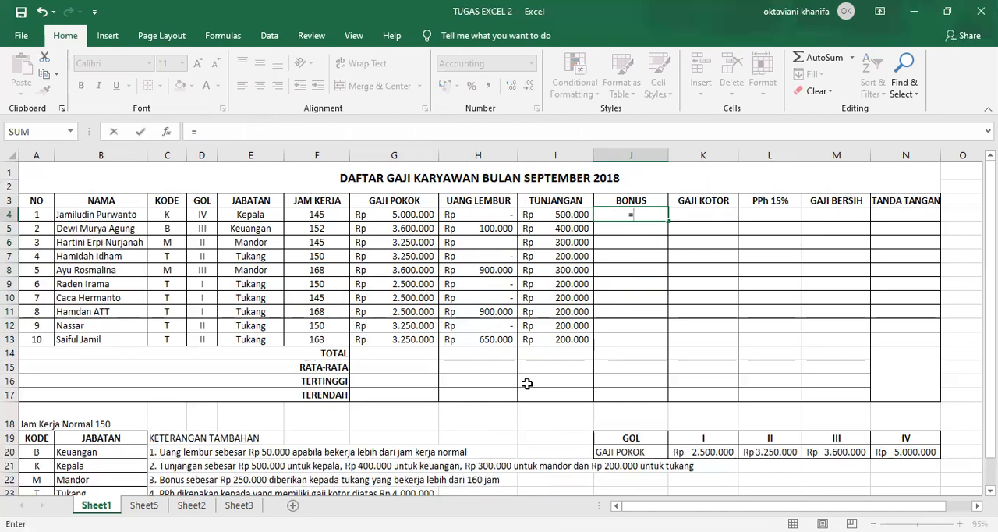
text(if)
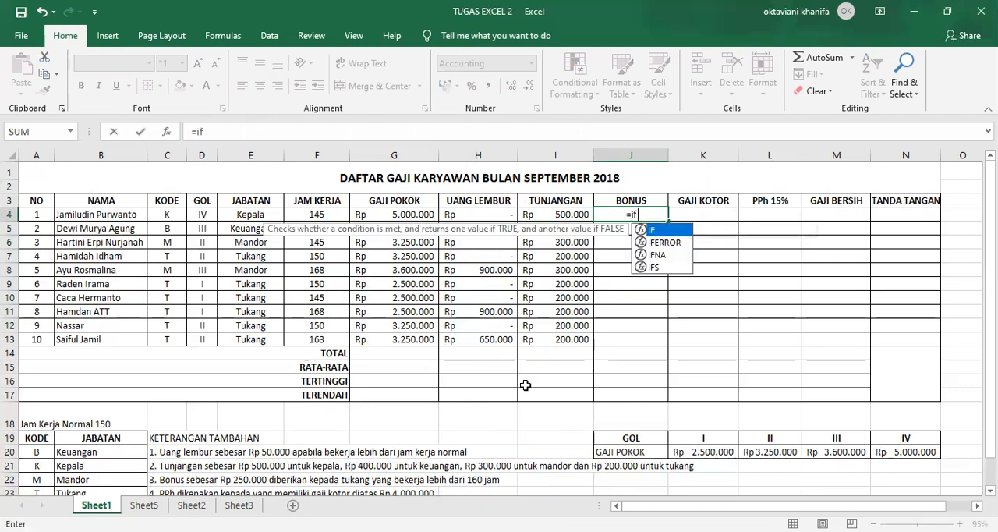
text((and()
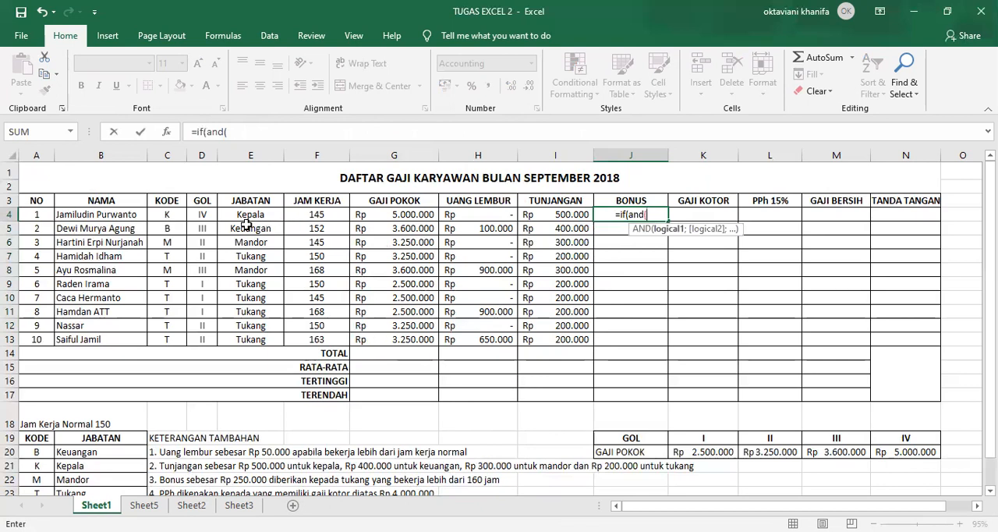
click(243, 215)
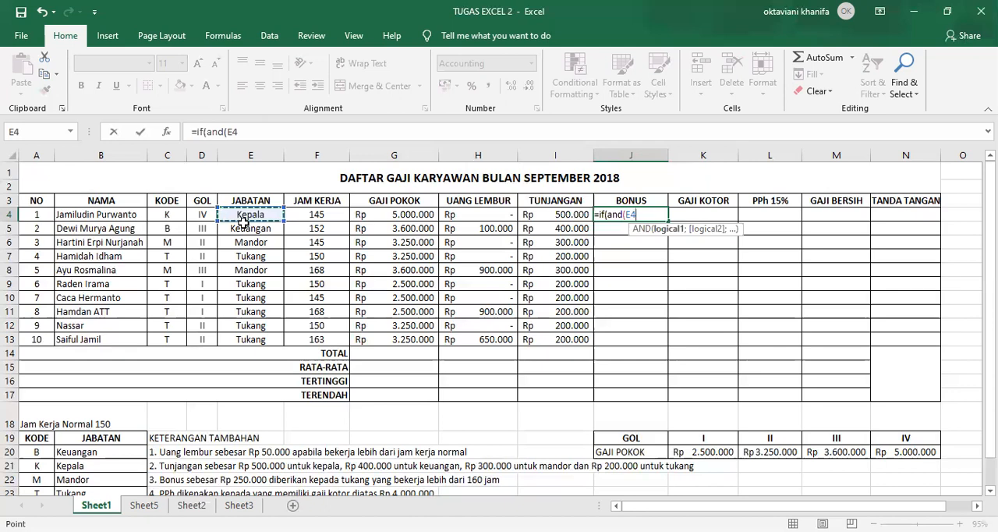
text(=)
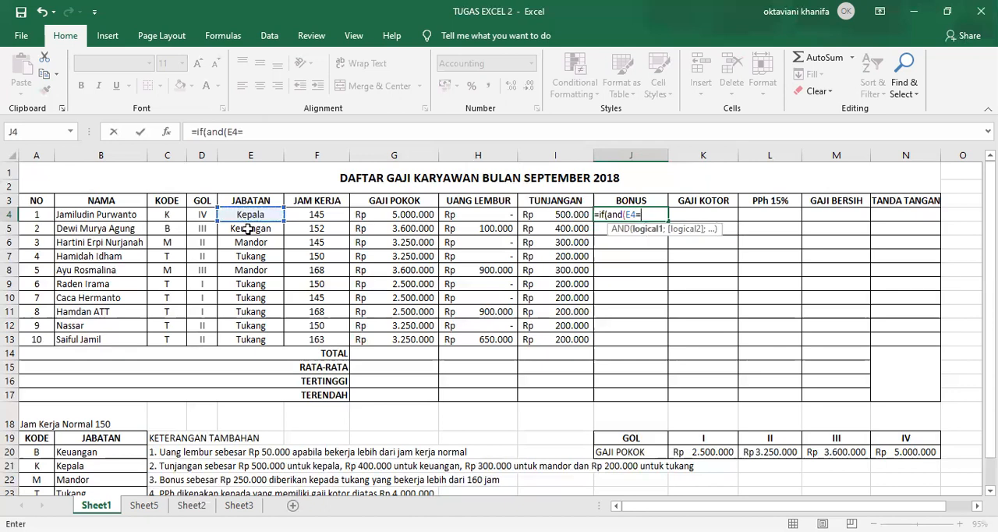
text("Tukang)
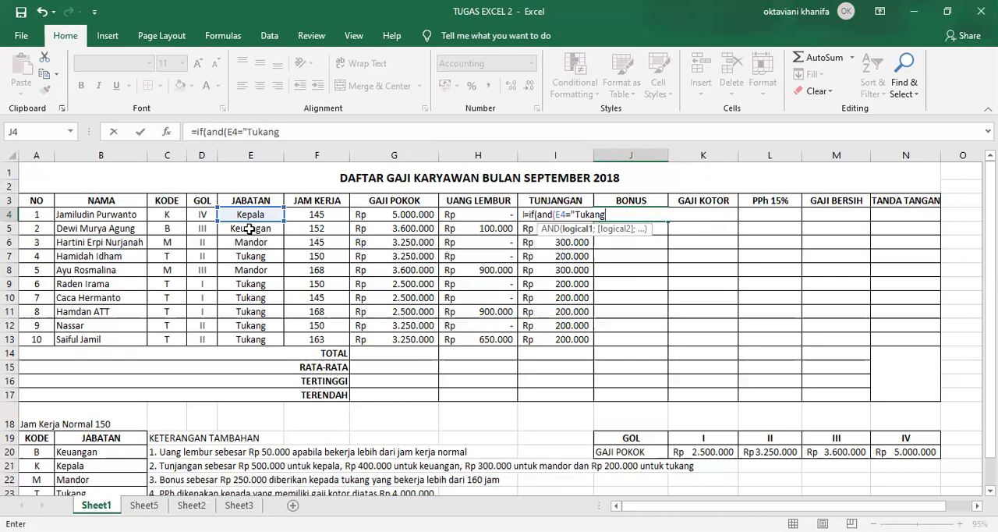
text(")
text(;)
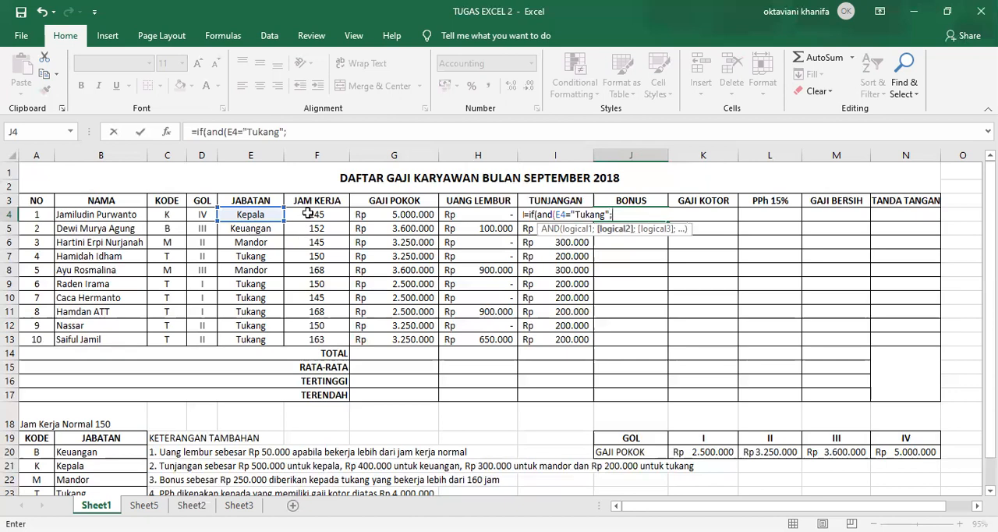
Add F4>160 as the second AND condition in J4, set the true value to 250000 and enter the formula
click(309, 214)
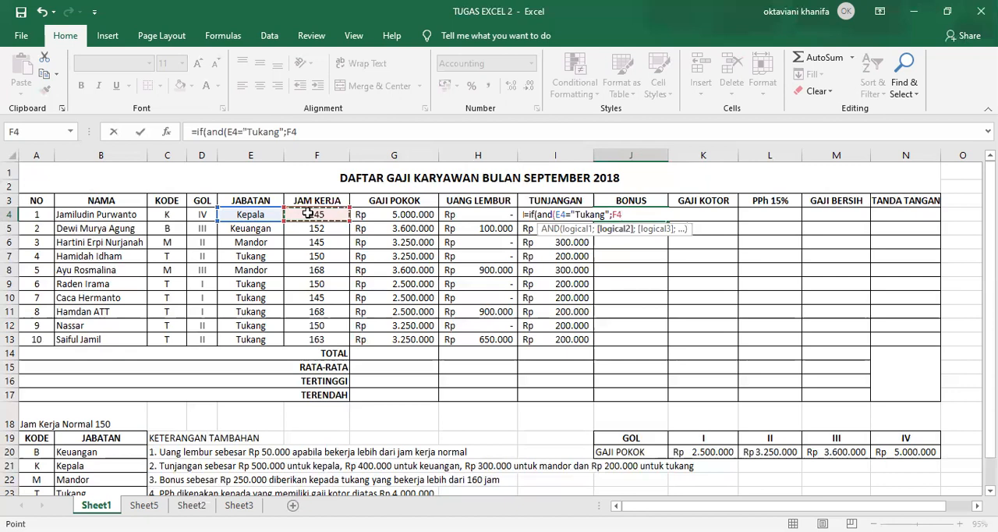
text(>160)
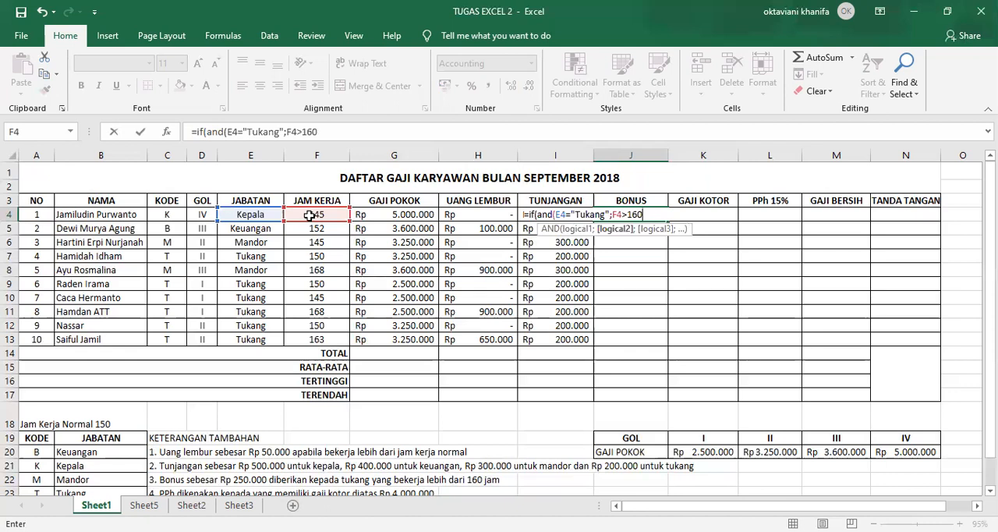
text();)
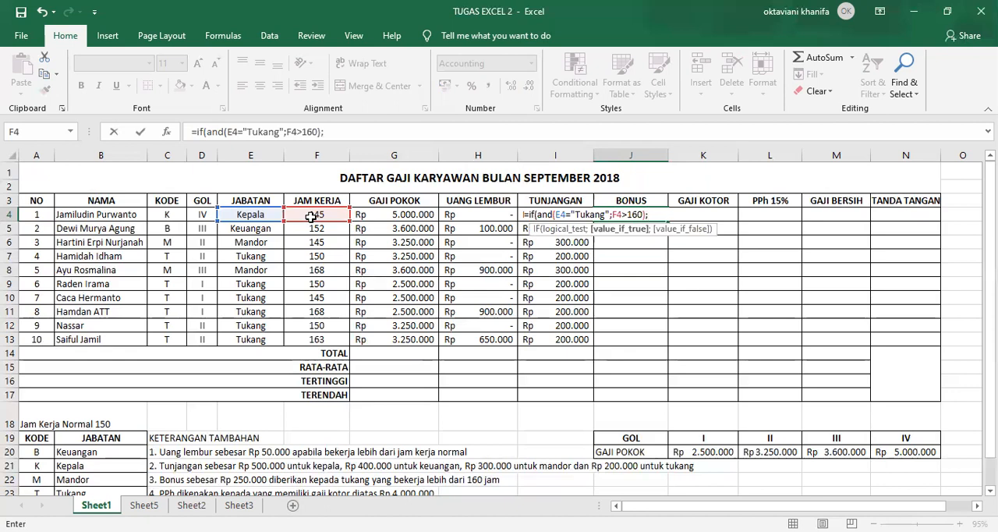
text(250000)
text())
key(Return)
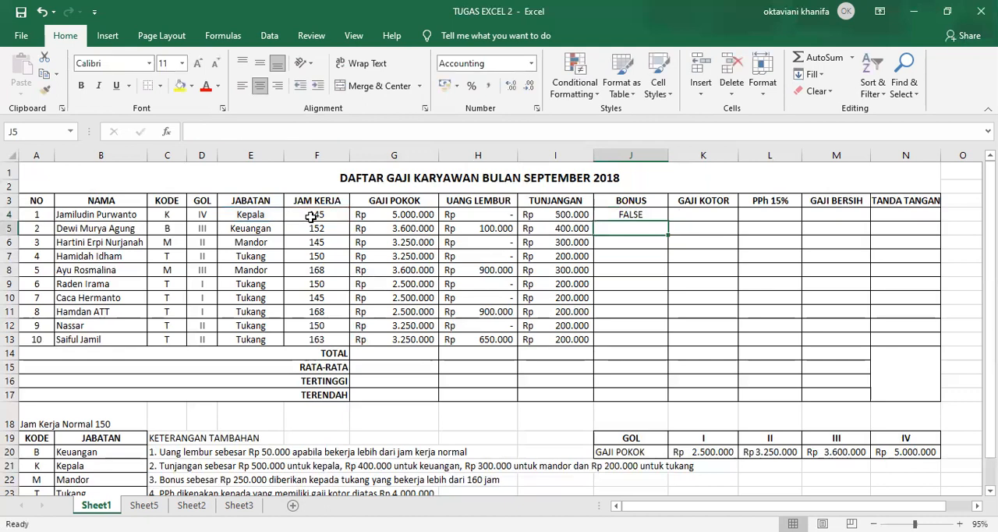
Add 0 as the false value of the IF formula in J4
click(608, 215)
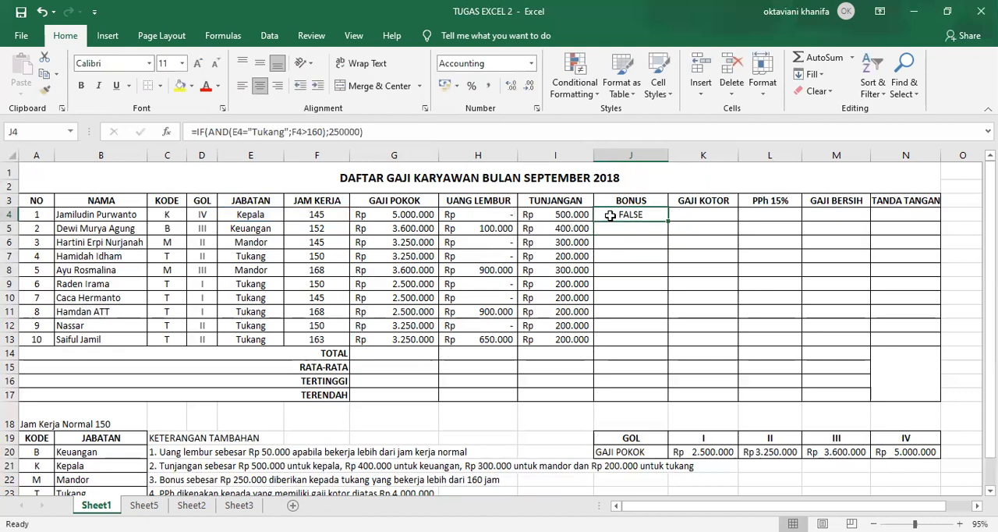
click(362, 131)
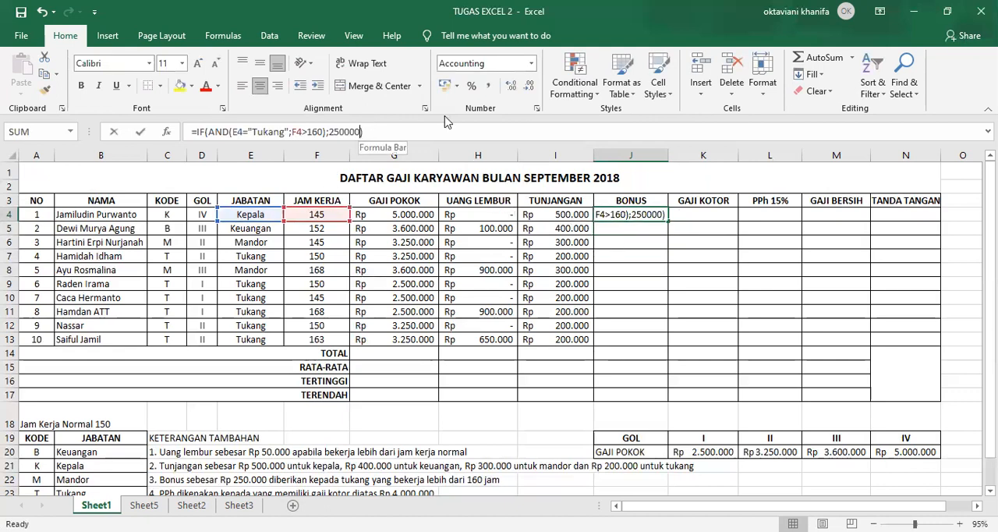
click(212, 131)
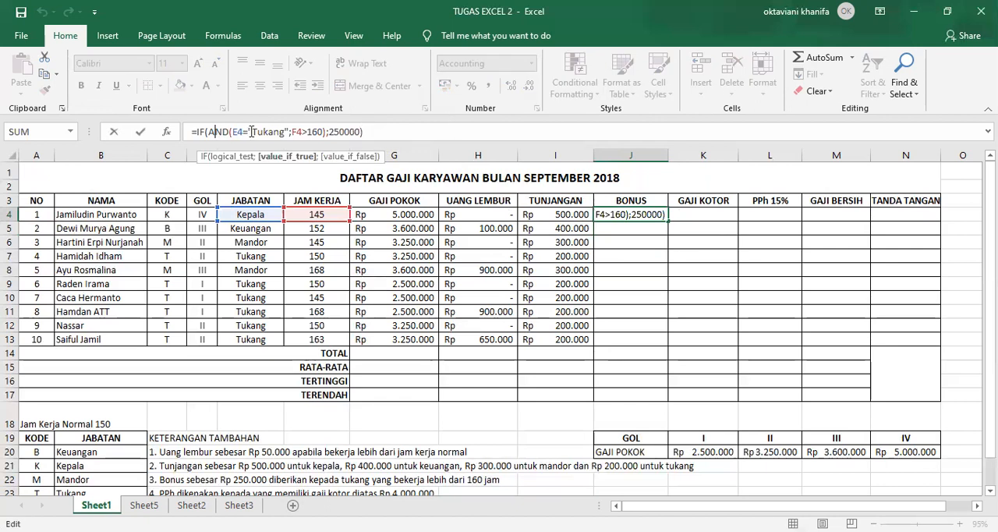
click(251, 131)
click(357, 130)
text(;)
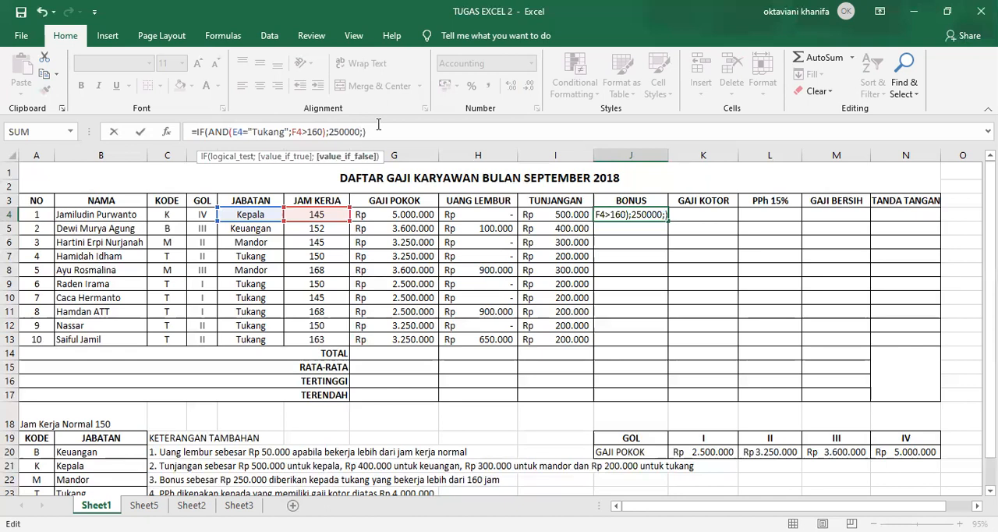
text(0)
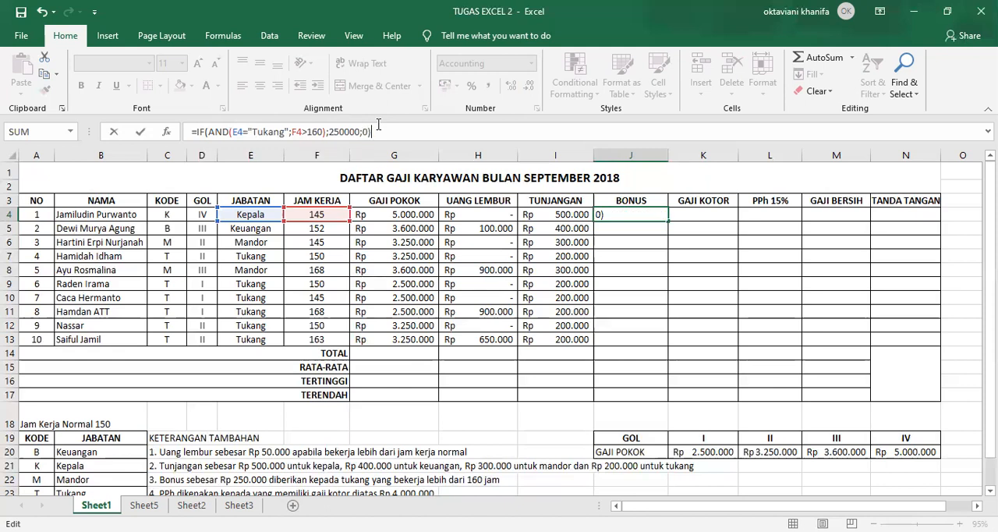
key(Return)
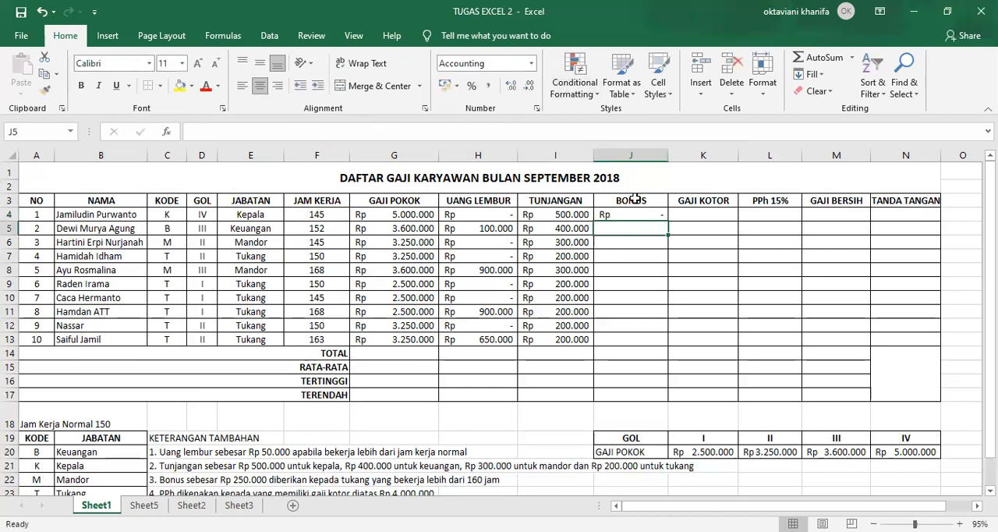
Fill the BONUS formula from J4 down to J13 and check the result for row 11
click(617, 216)
drag(666, 221, 654, 340)
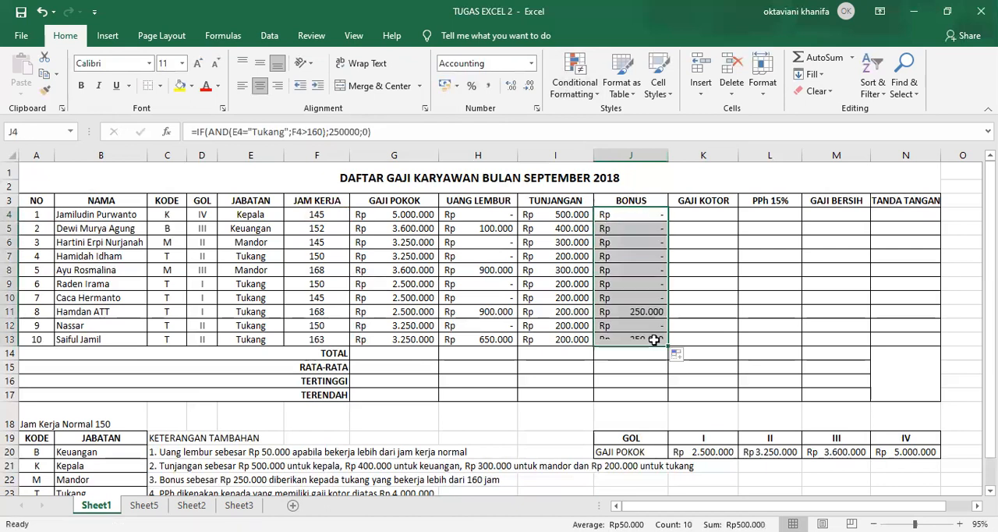
click(624, 311)
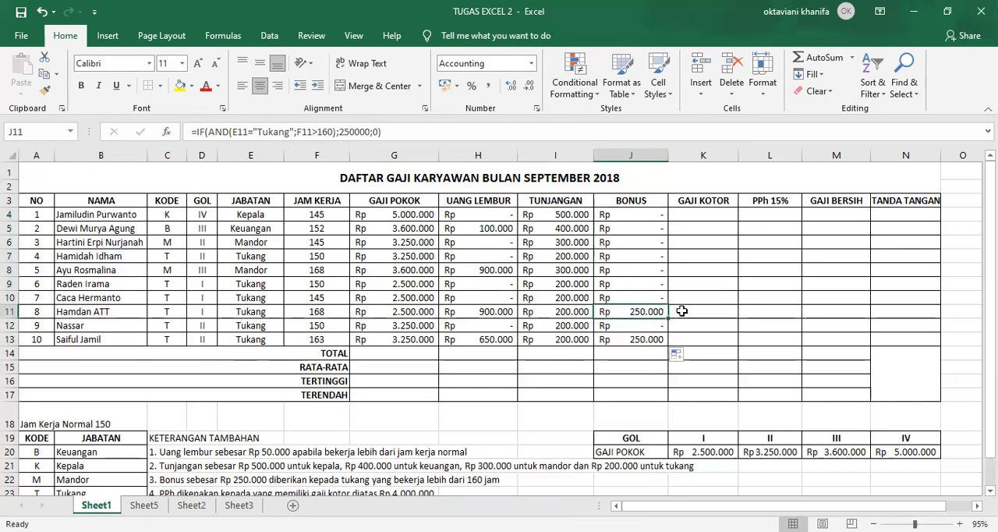
click(550, 325)
click(611, 313)
Enter =G4+H4+I4+J4 for GAJI KOTOR in K4 and fill it down to K13
click(700, 216)
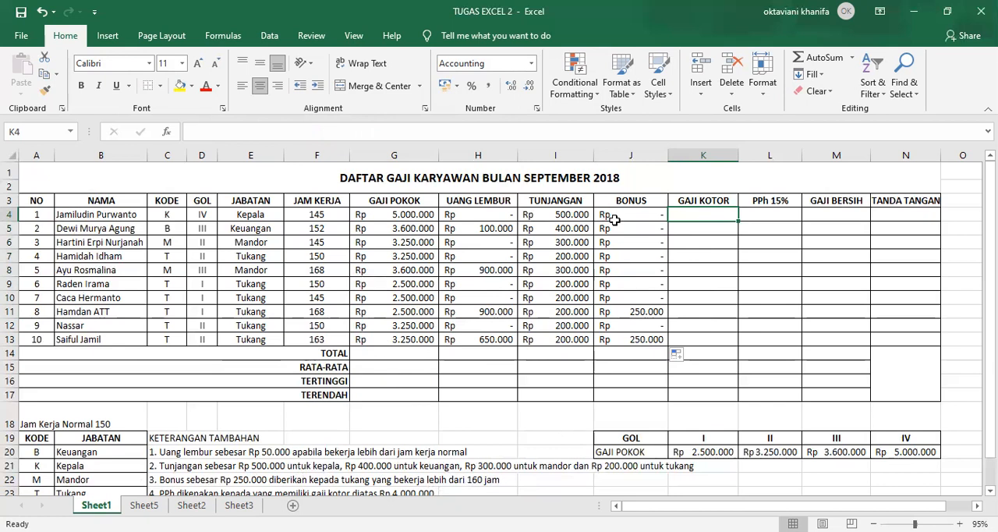
text(=)
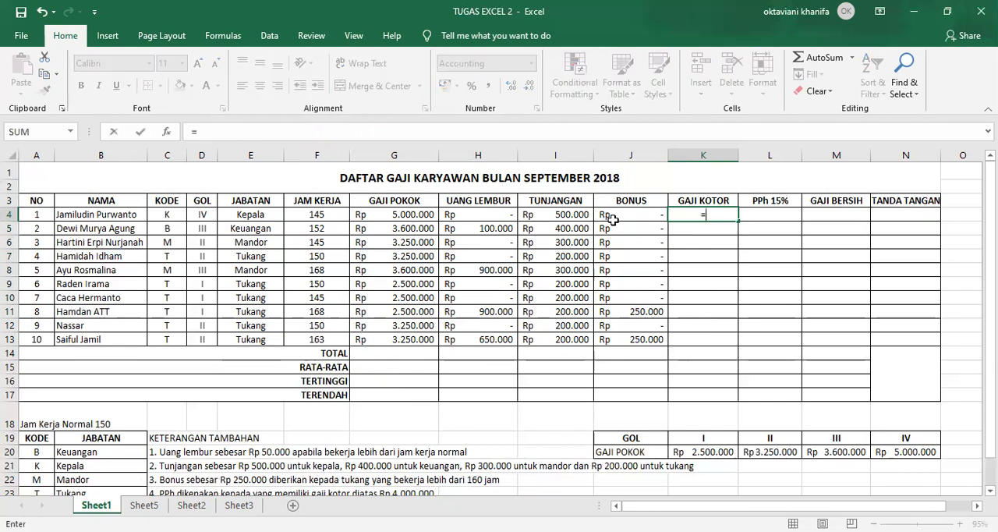
click(411, 214)
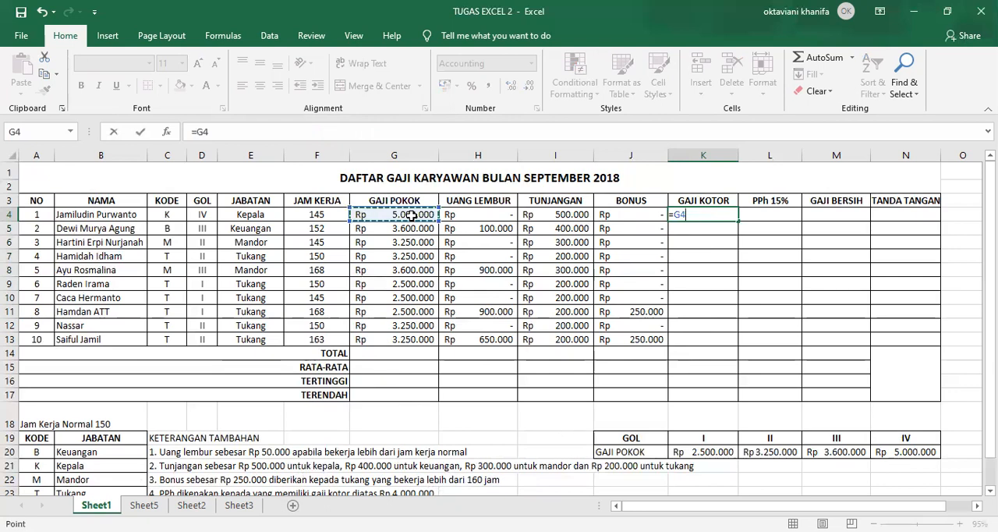
text(+)
click(458, 216)
text(+)
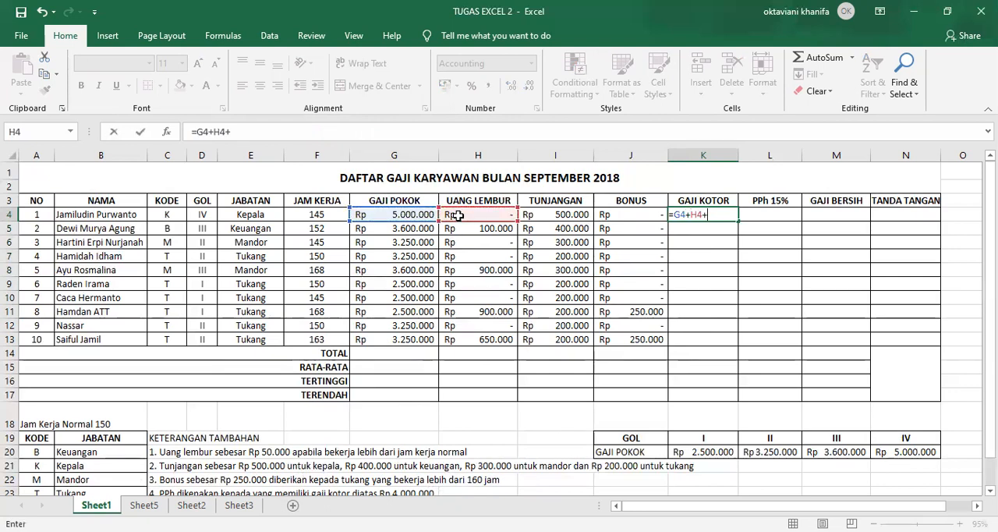
click(571, 213)
text(+)
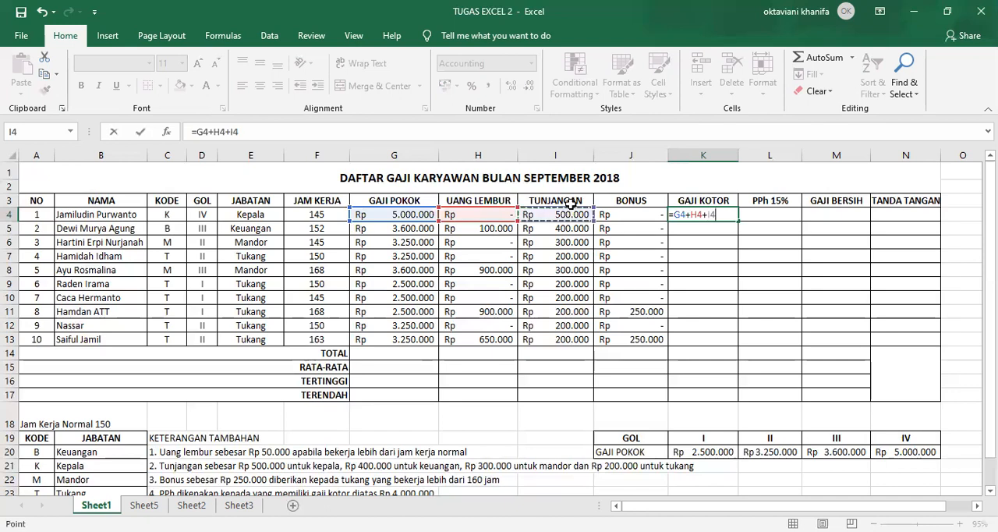
click(622, 214)
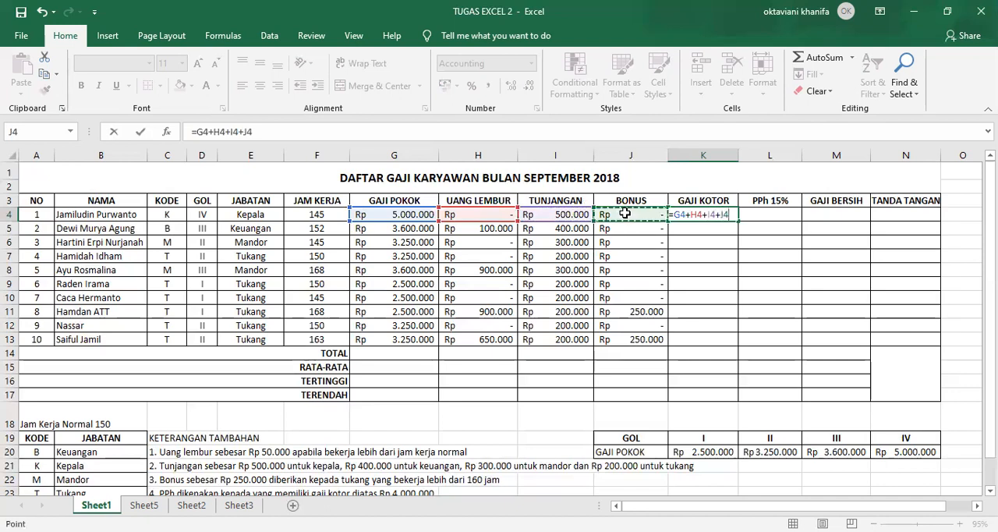
key(Return)
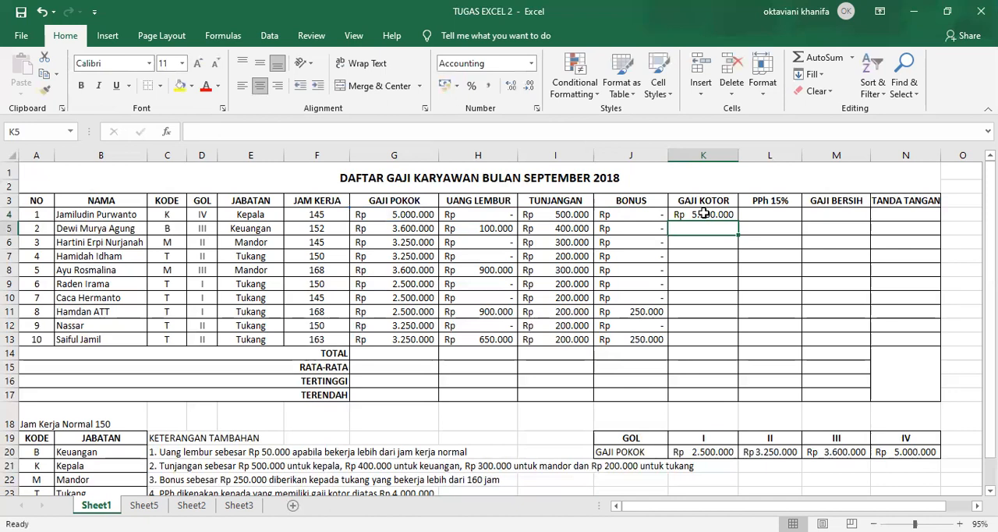
click(704, 214)
drag(738, 222, 737, 344)
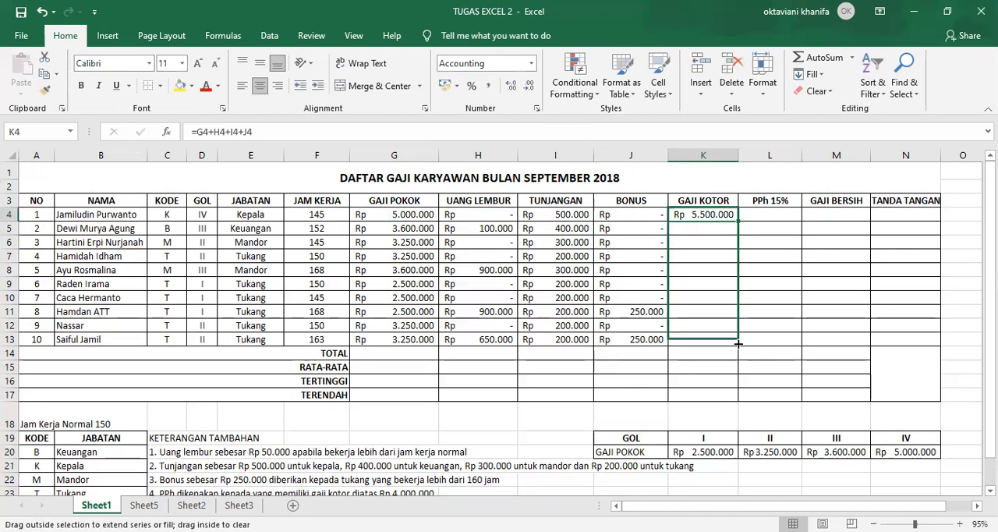
Read the PPh condition in the notes below the table and review the existing formulas in J4, I4 and H4
click(767, 211)
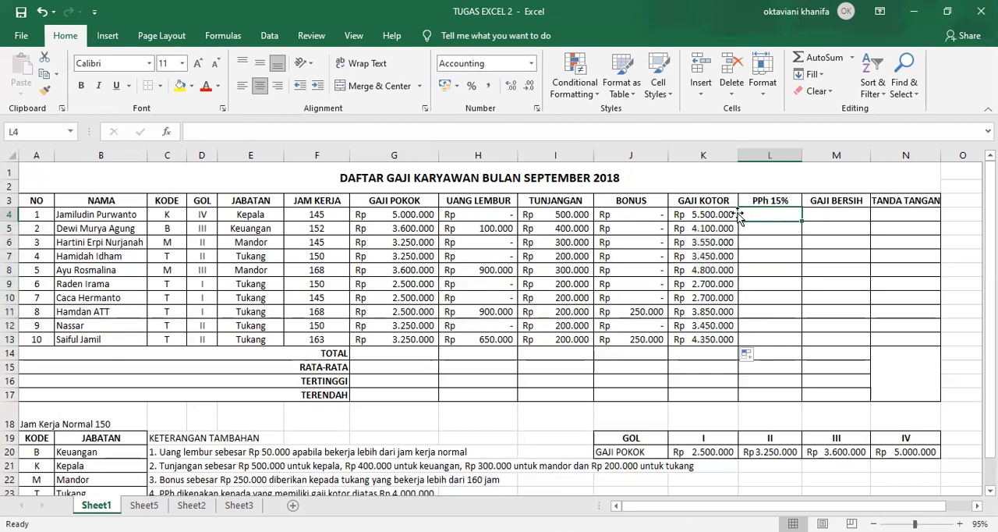
scroll(208, 476, down, 1)
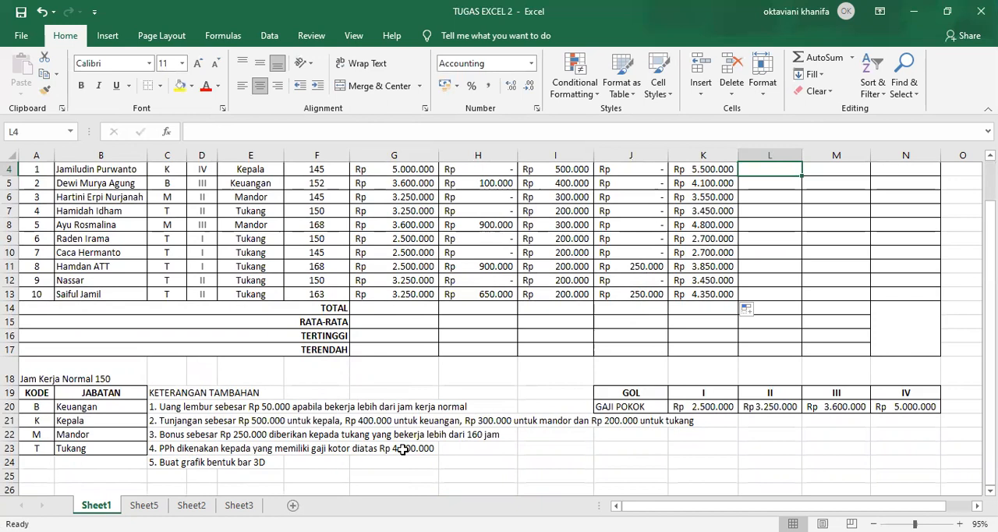
scroll(458, 373, up, 1)
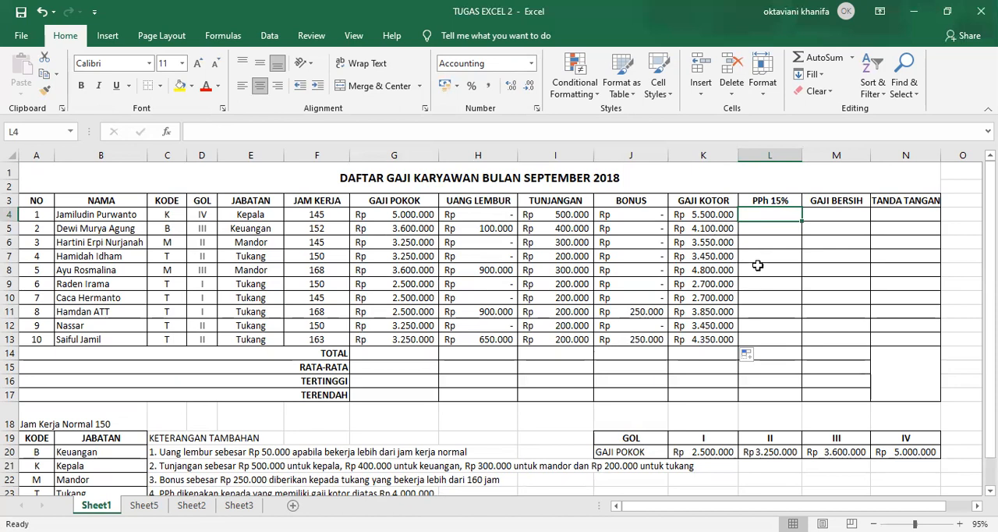
click(762, 251)
click(753, 213)
click(620, 215)
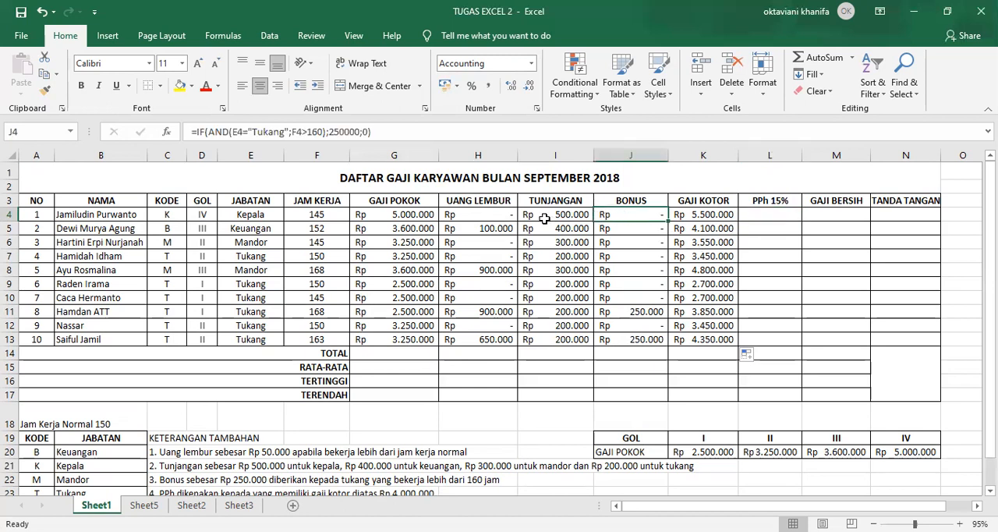
click(546, 218)
click(500, 213)
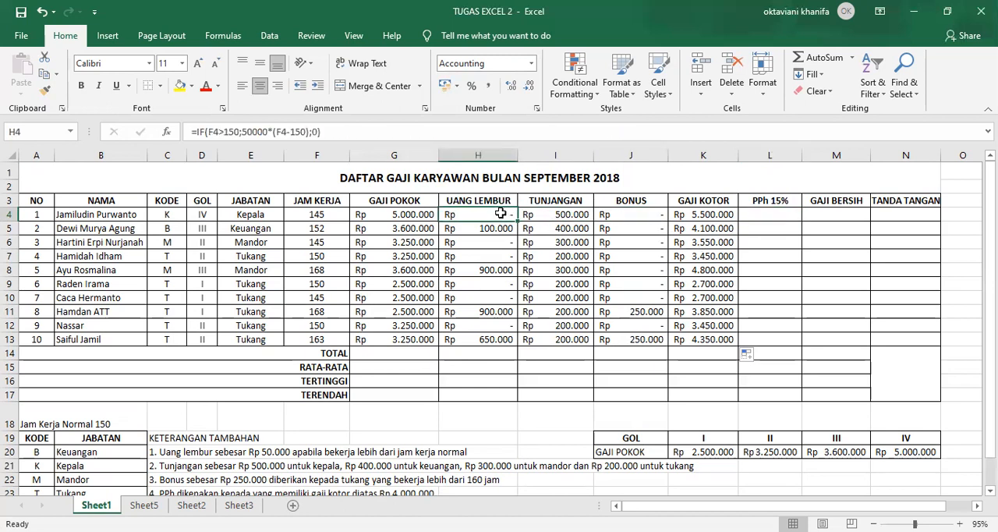
Start an IF formula for PPh 15% in L4 with the condition K4>4000000
click(750, 216)
text(=)
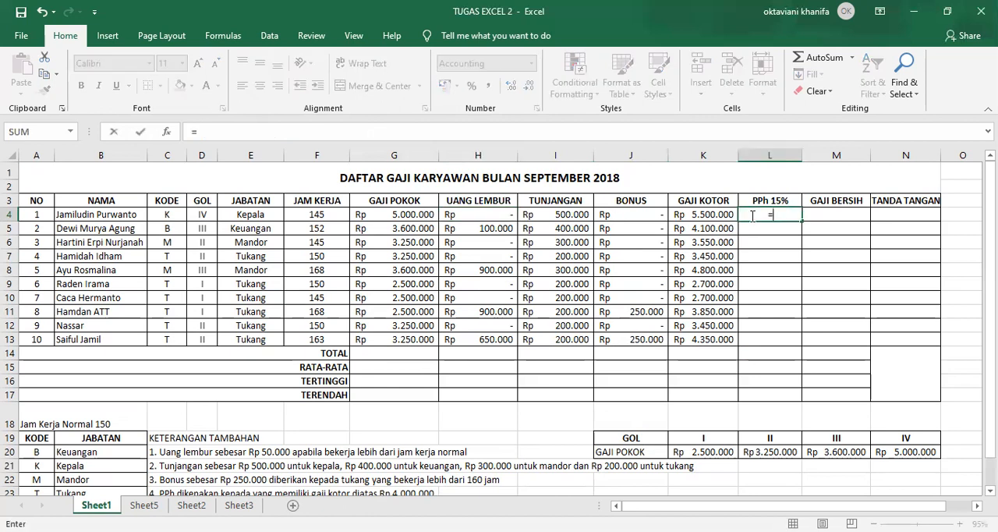
text(if()
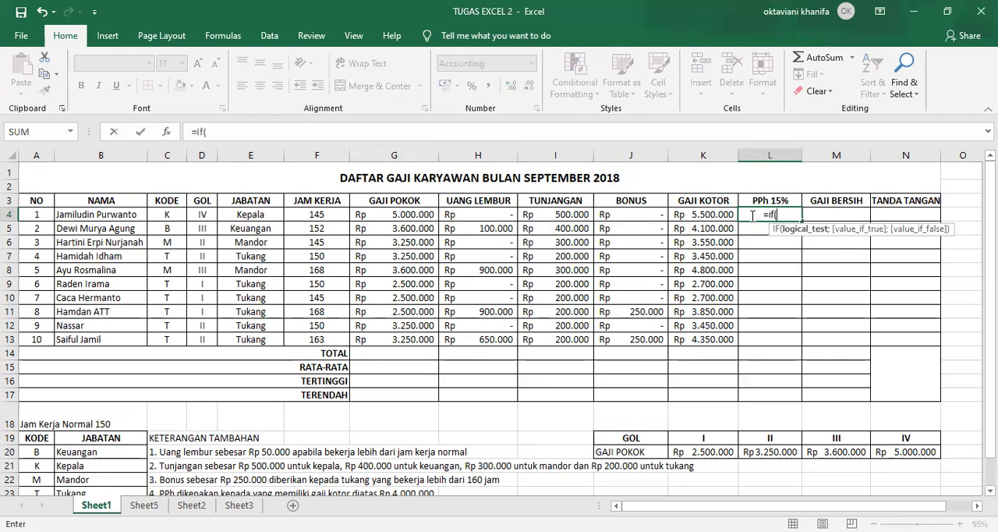
click(695, 215)
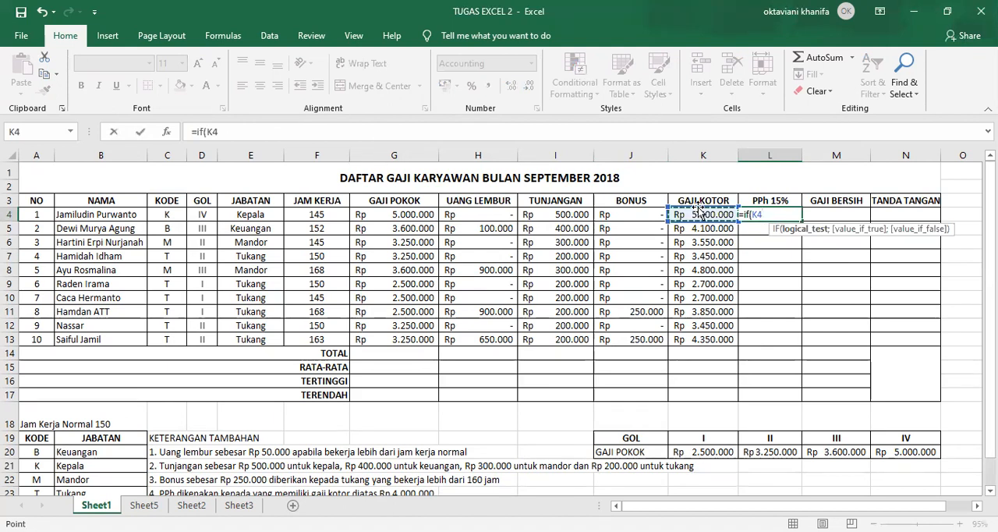
text(>)
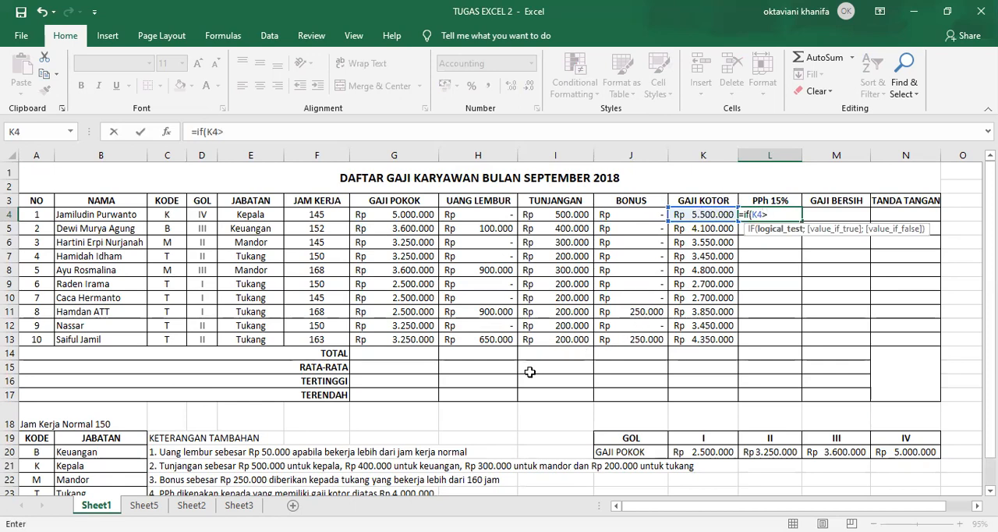
scroll(530, 372, down, 1)
scroll(343, 495, up, 1)
scroll(522, 345, down, 1)
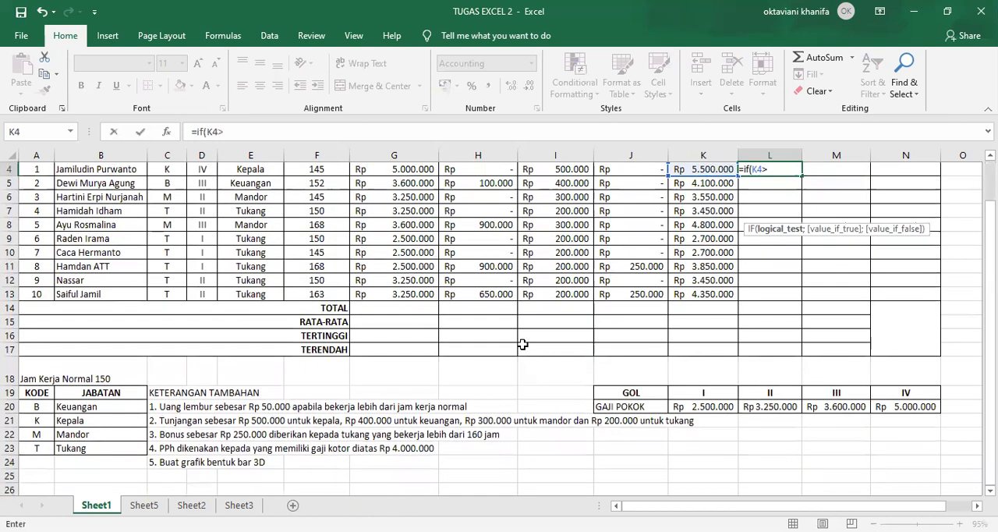
scroll(646, 272, up, 1)
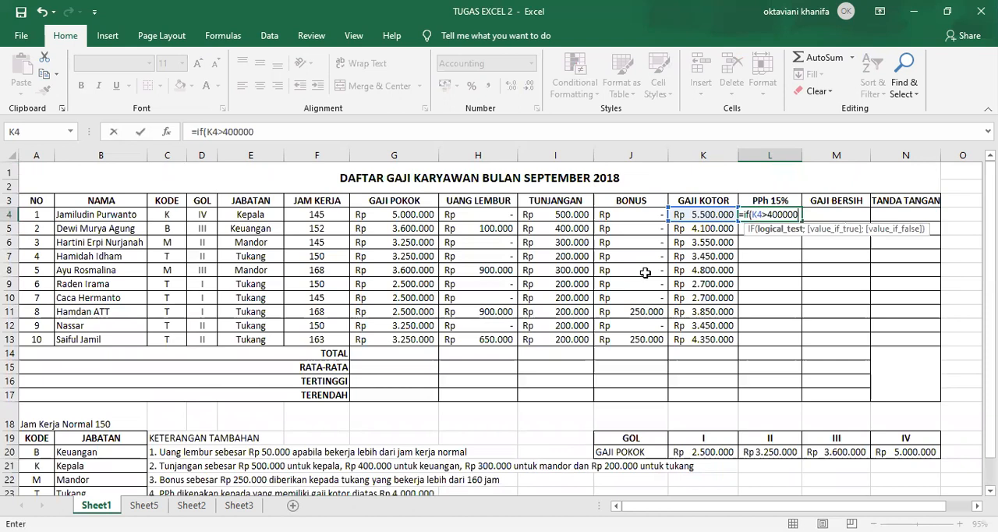
text(0)
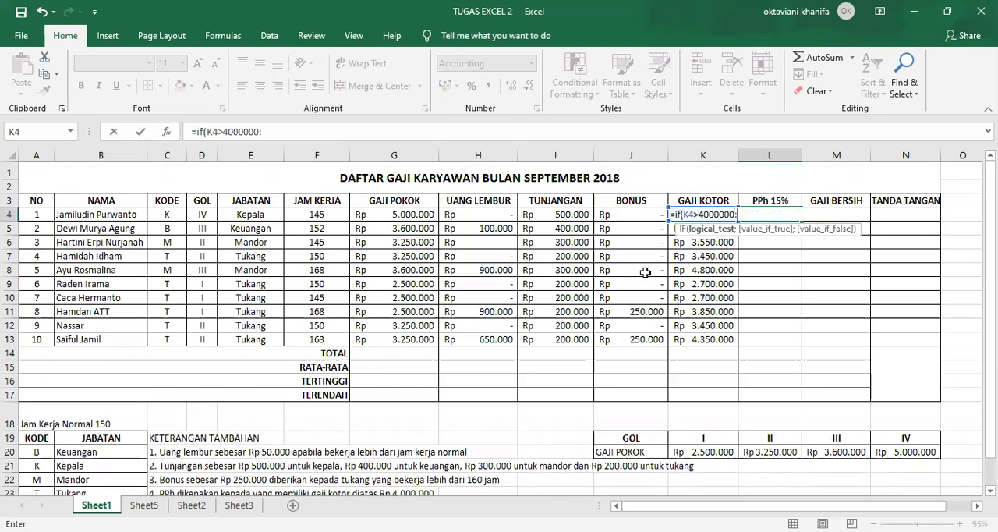
text(;)
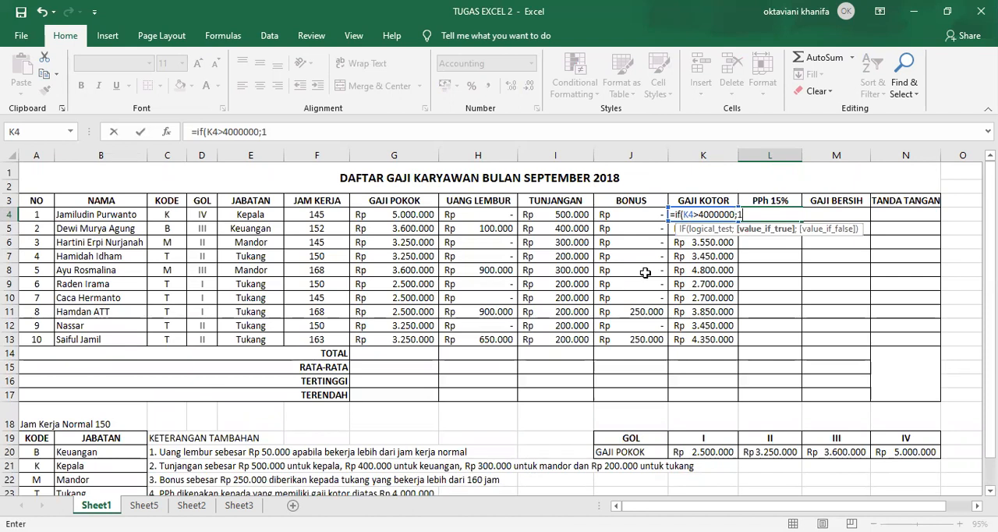
text(15%*)
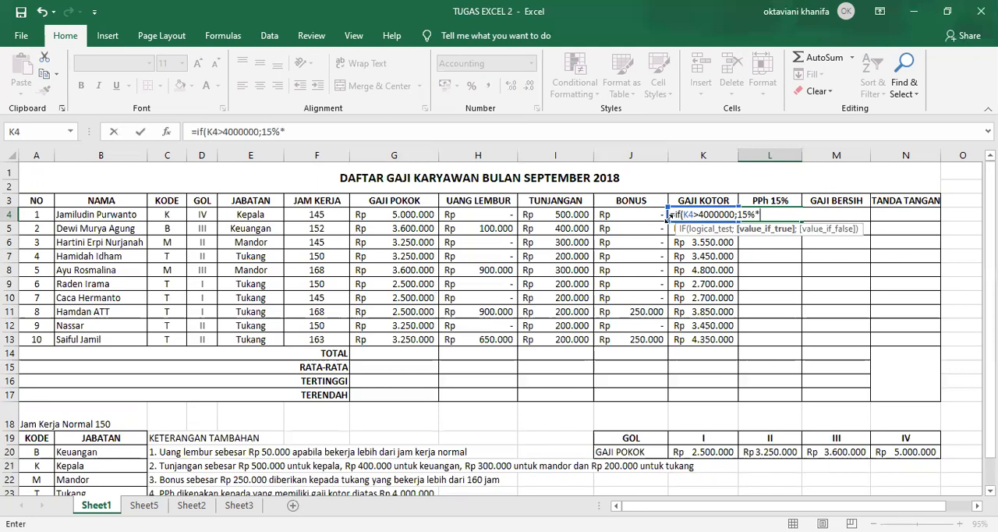
Complete the IF formula in L4 with 15%*K4 as the true value and 0 as the false value, and fill it down to L13
text(k3)
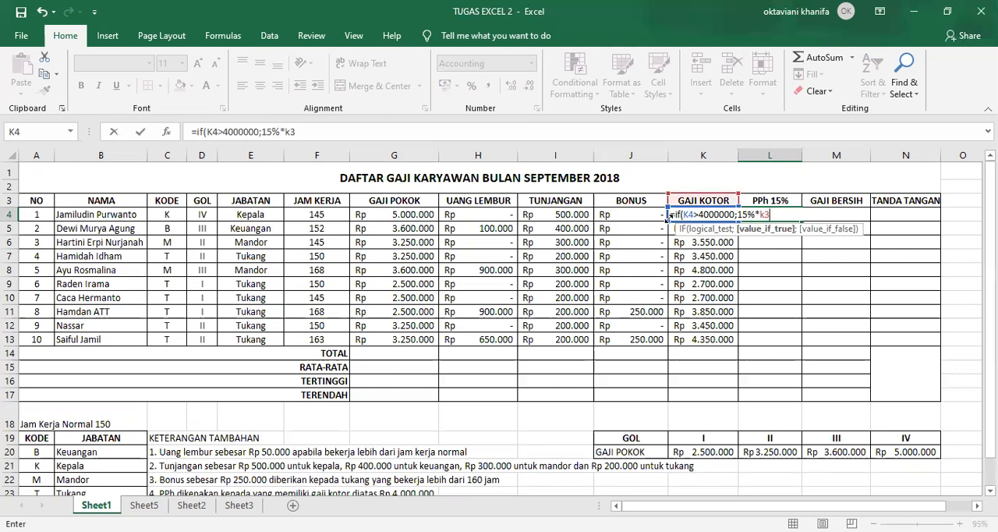
key(BackSpace)
text(4)
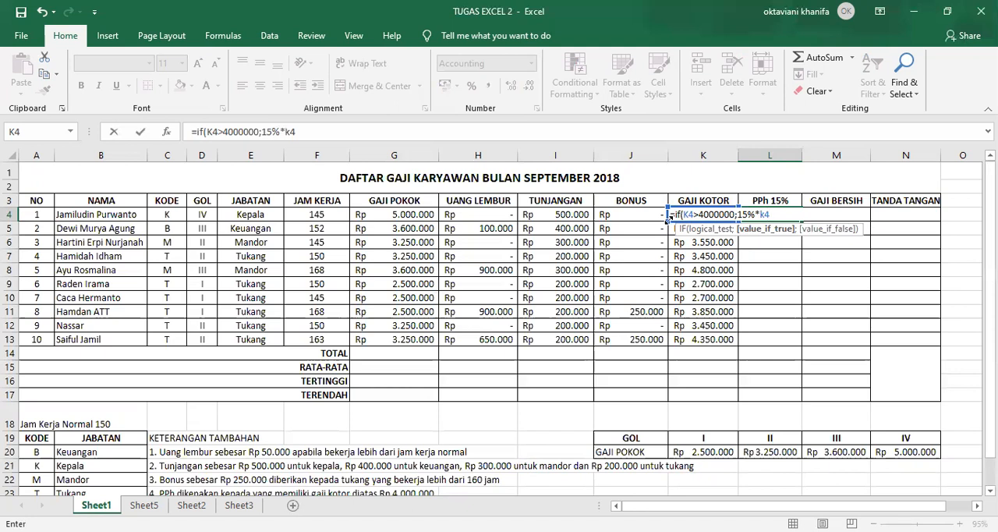
text(;0)
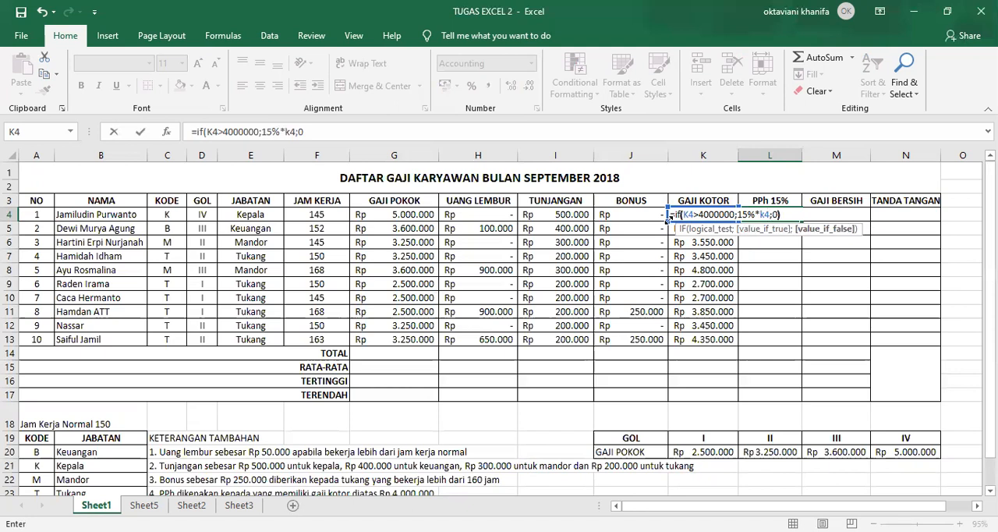
text())
key(Return)
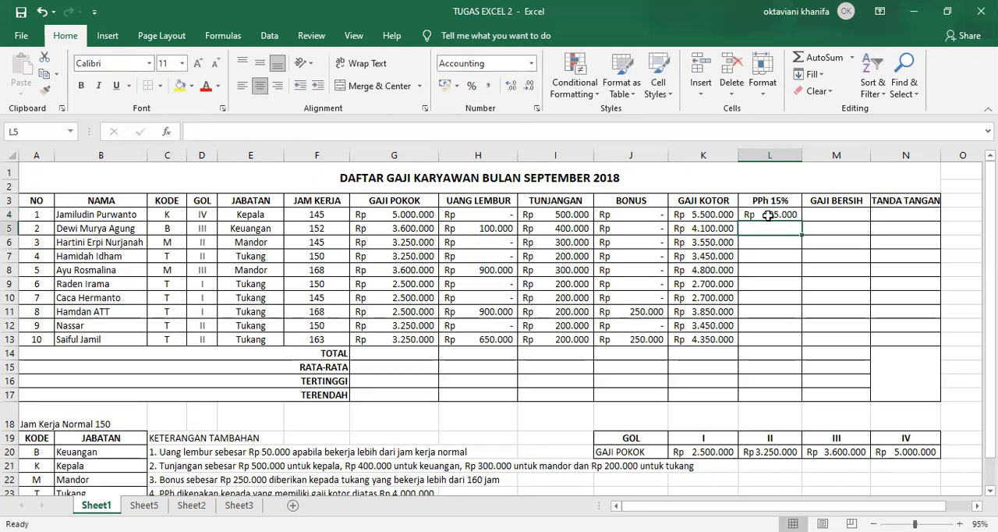
click(768, 216)
drag(799, 222, 799, 345)
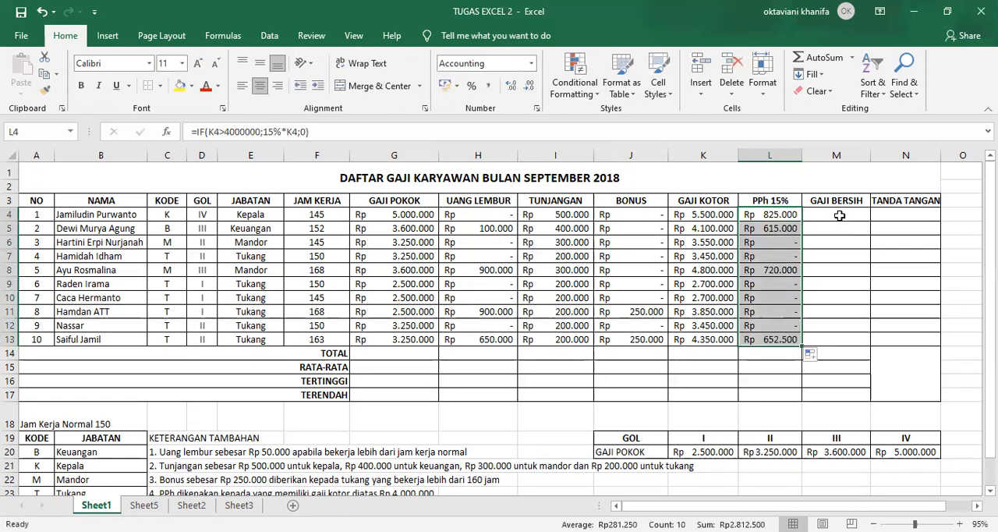
Enter =K4-L4 for GAJI BERSIH in M4 and fill it down to M13
click(839, 216)
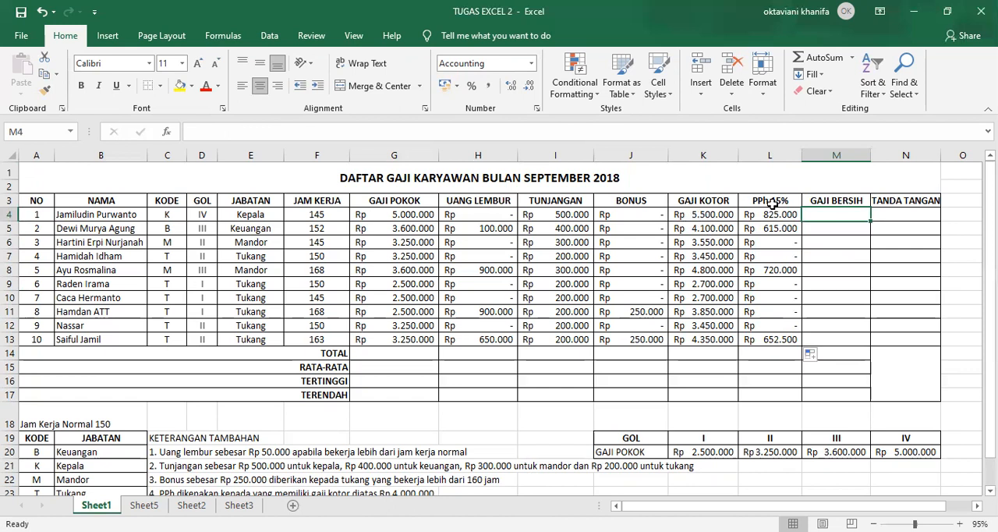
text(=)
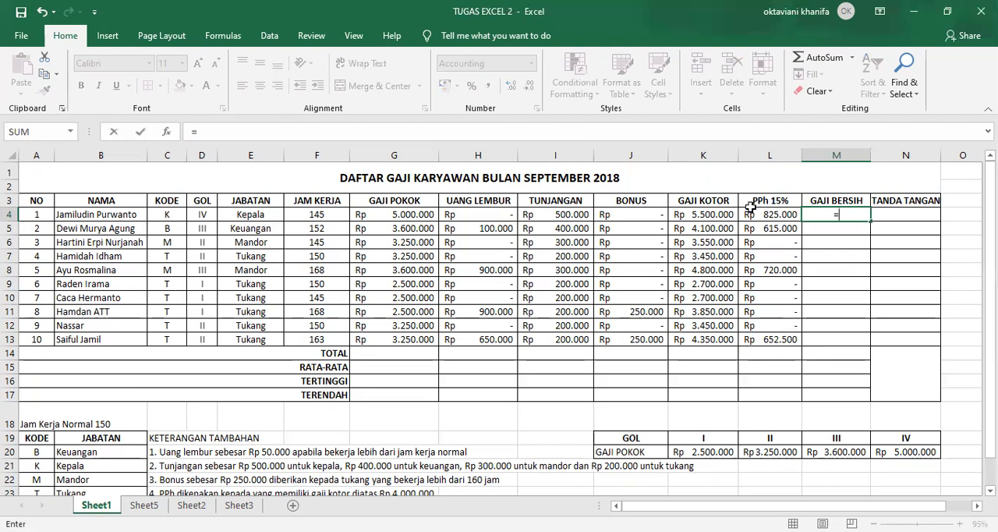
click(693, 219)
text(-)
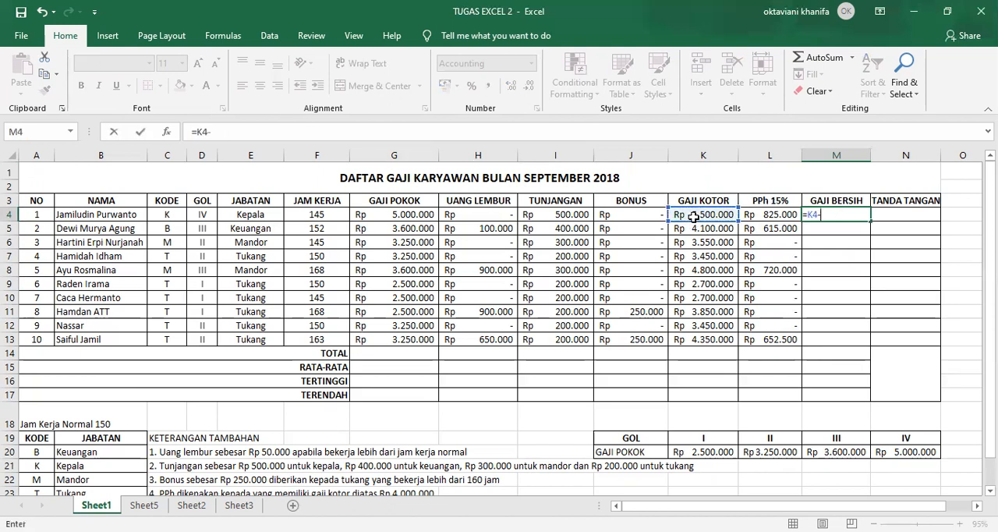
click(758, 216)
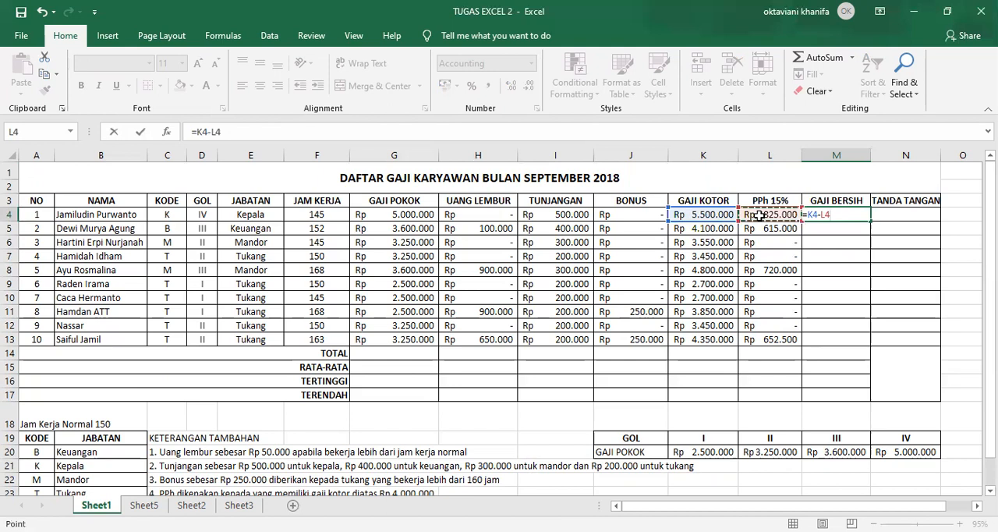
key(Return)
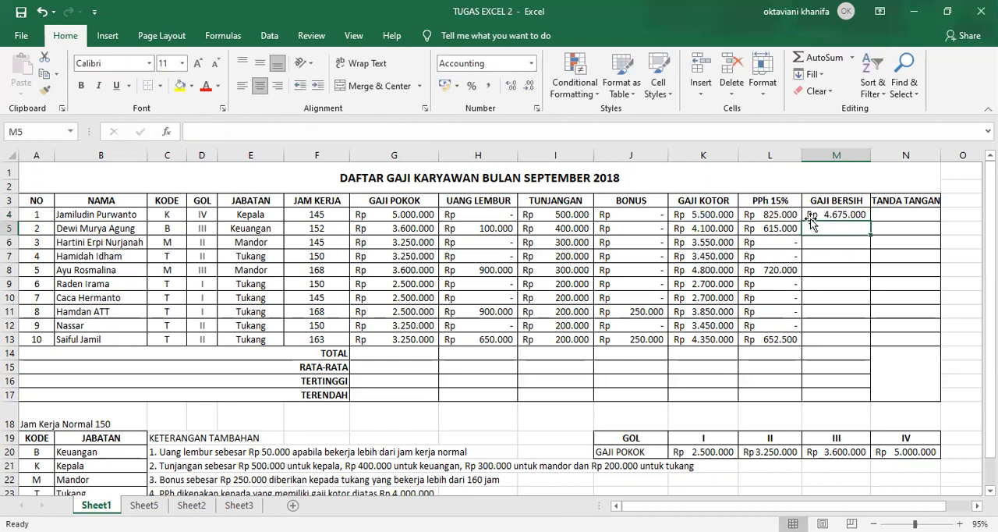
click(854, 215)
drag(868, 222, 855, 344)
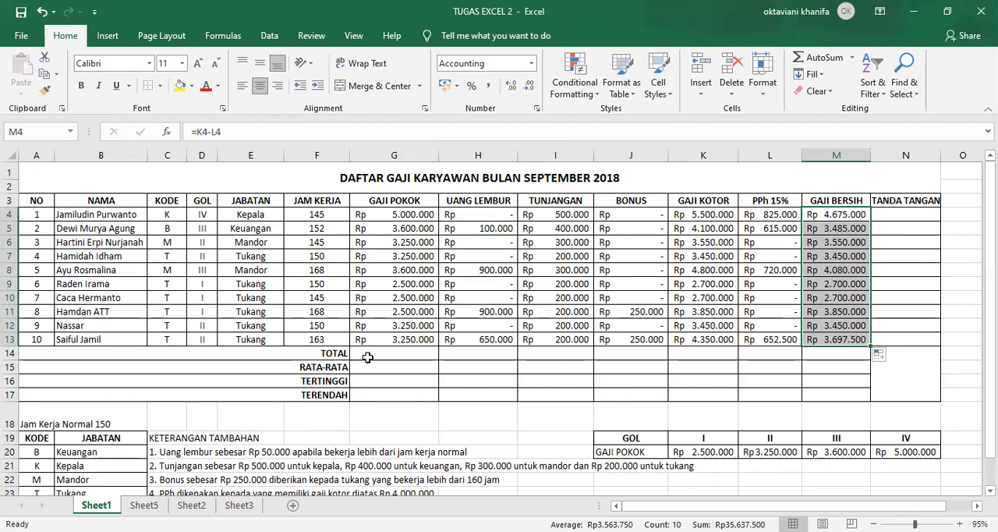
Total the GAJI POKOK column in G14 with a SUM formula over G4:G13
click(365, 352)
click(392, 379)
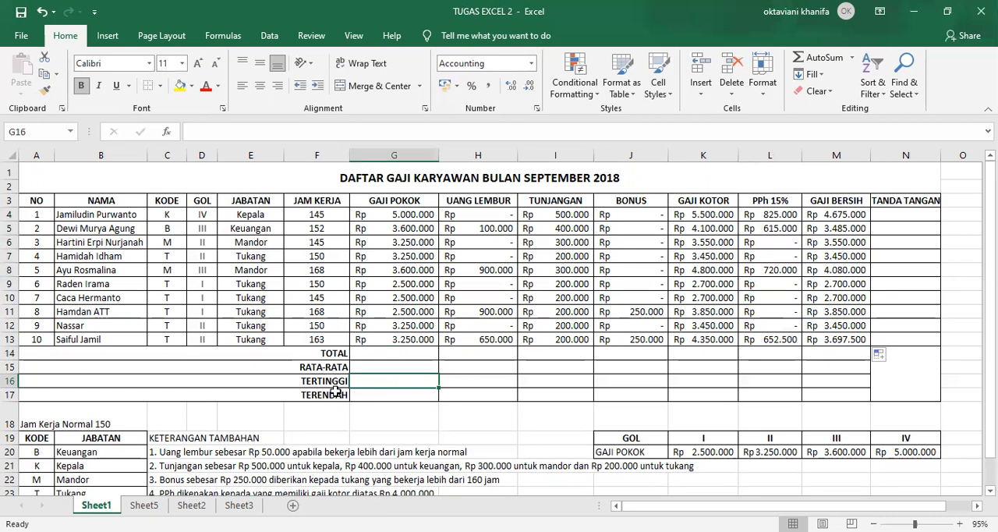
click(379, 353)
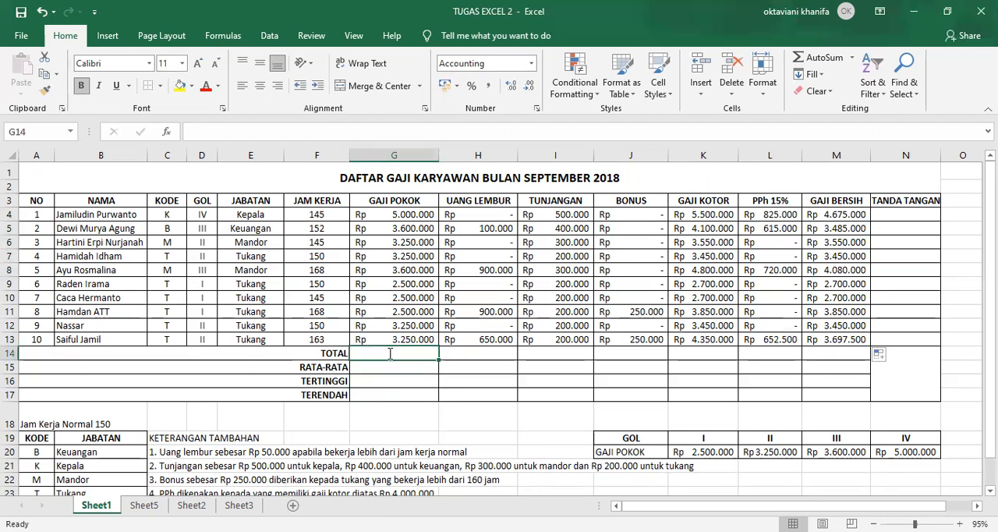
text(=)
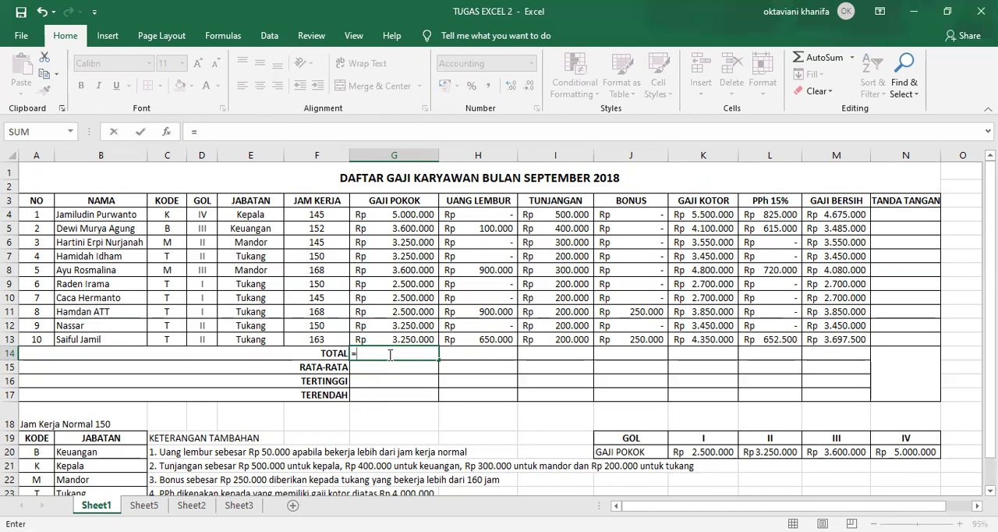
text(sum()
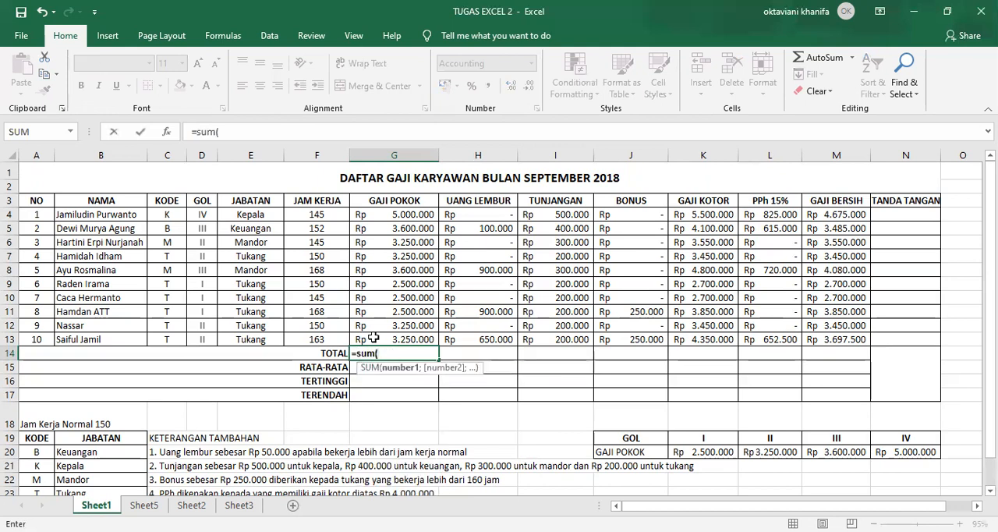
click(388, 214)
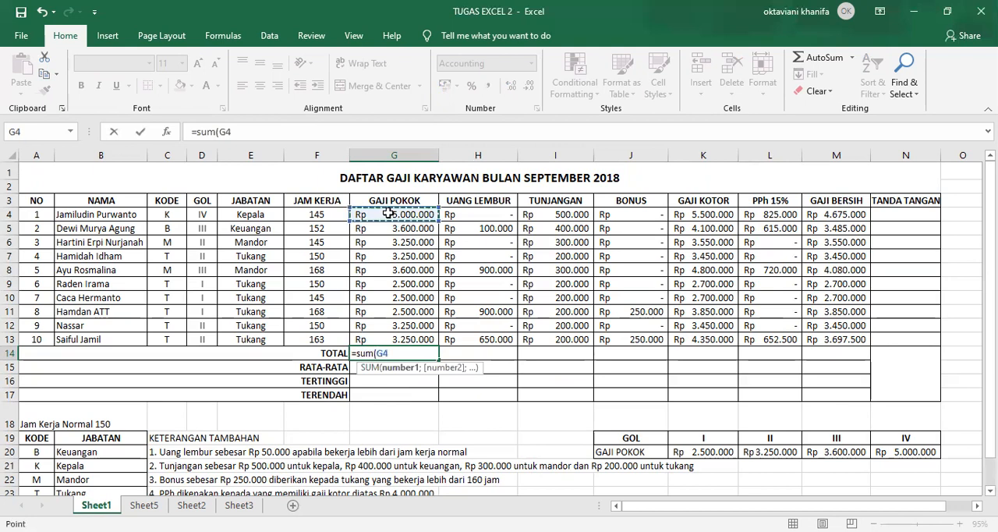
shift+click(399, 336)
key(Return)
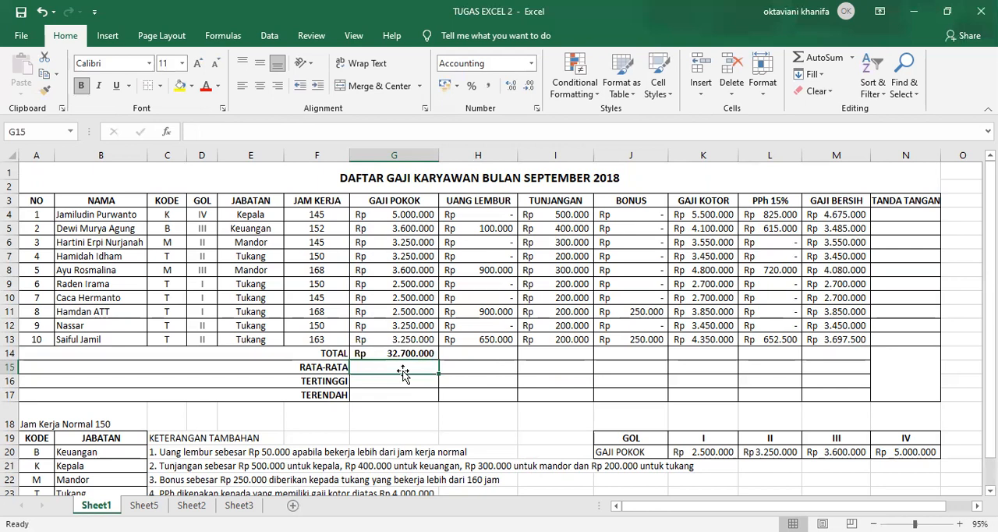
Calculate the RATA-RATA of GAJI POKOK in G15 with an AVERAGE formula over G4:G13
text(=)
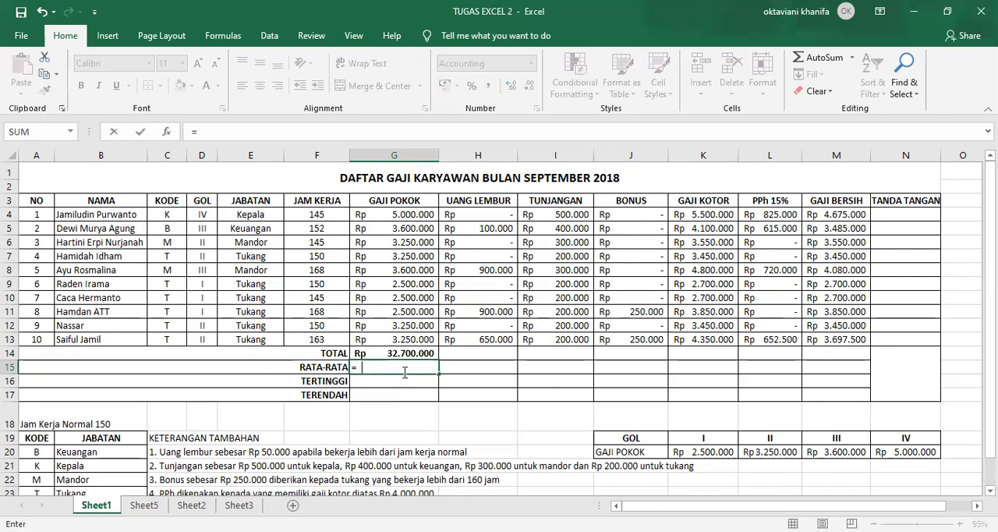
text(avega)
key(BackSpace)
text(rage()
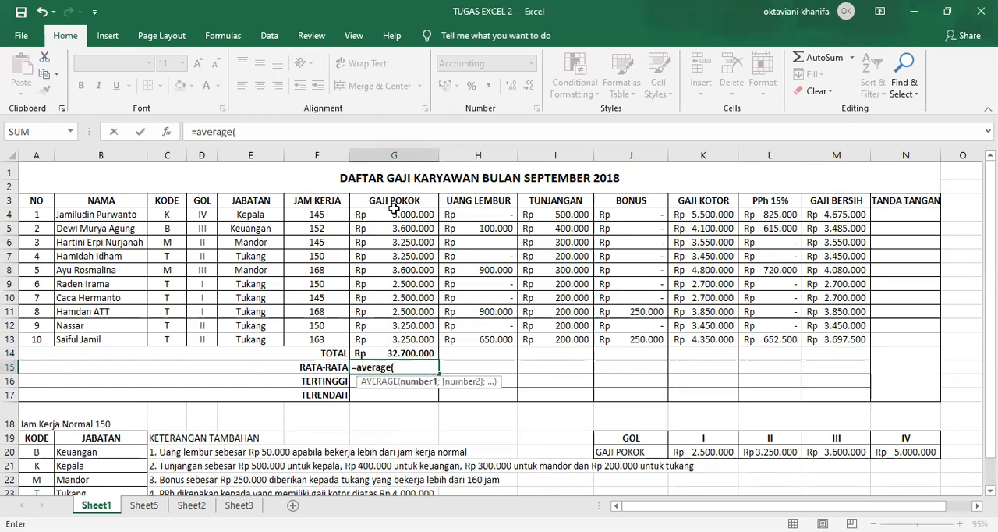
drag(399, 212, 417, 337)
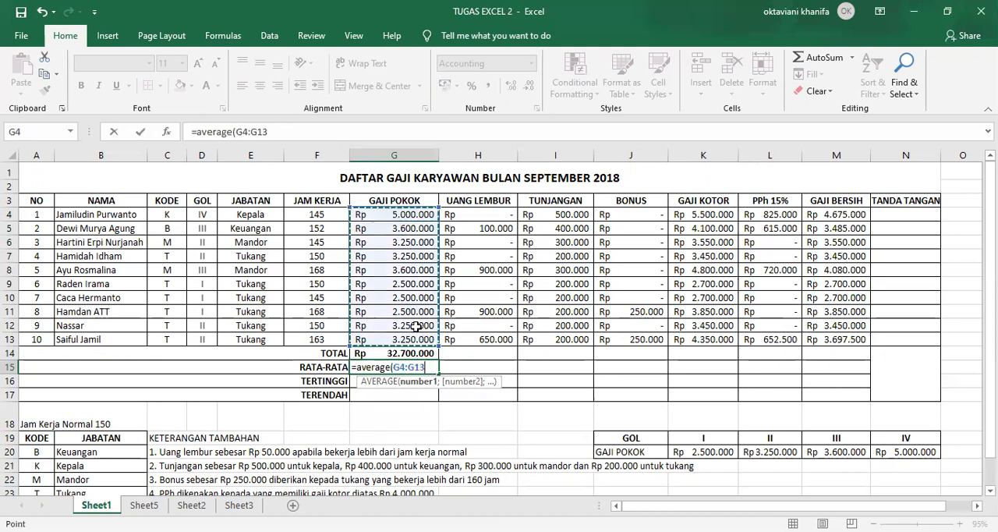
key(Return)
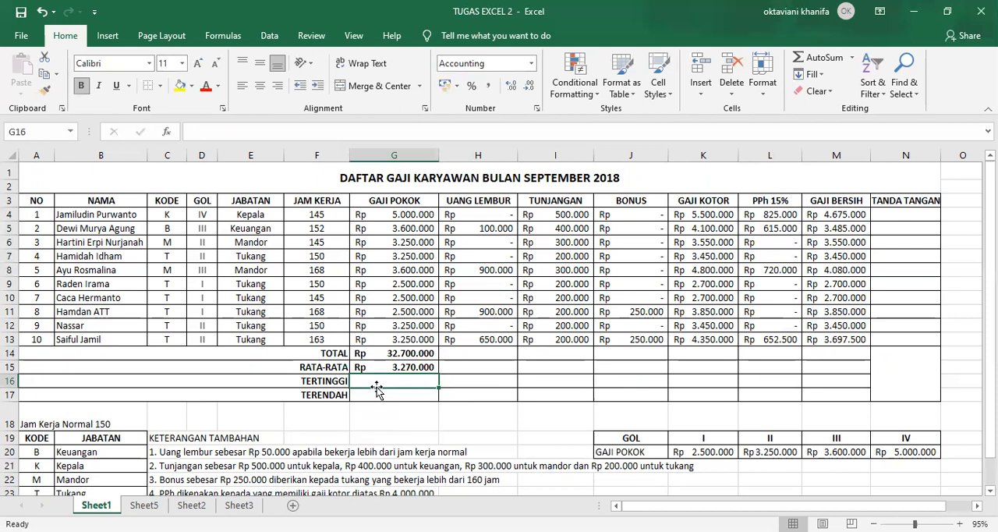
Find the TERTINGGI value of GAJI POKOK in G16 with a MAX formula over G4:G13
text(=)
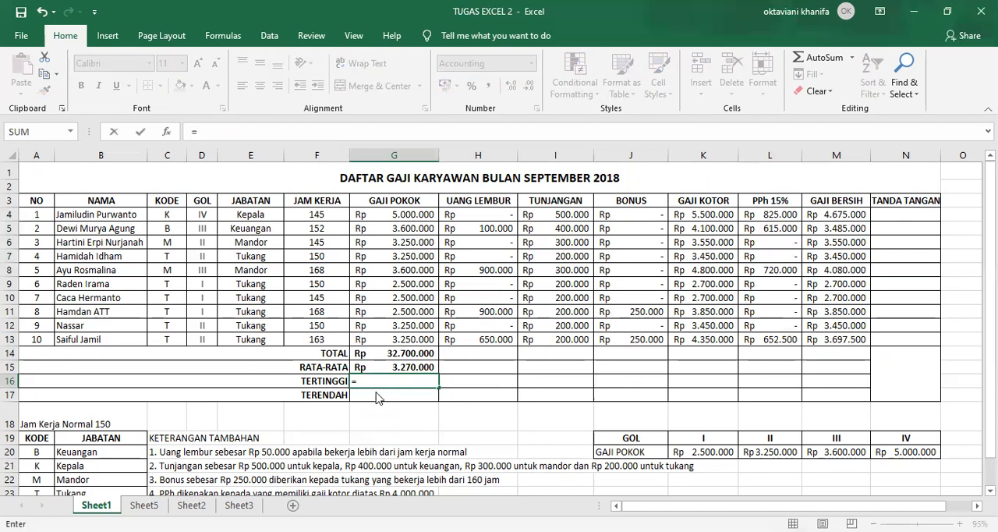
text(max)
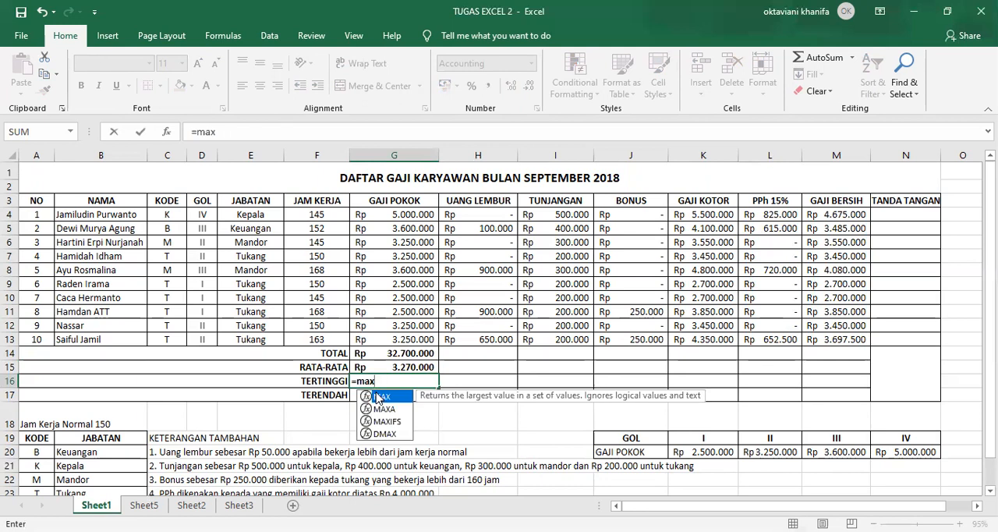
text(()
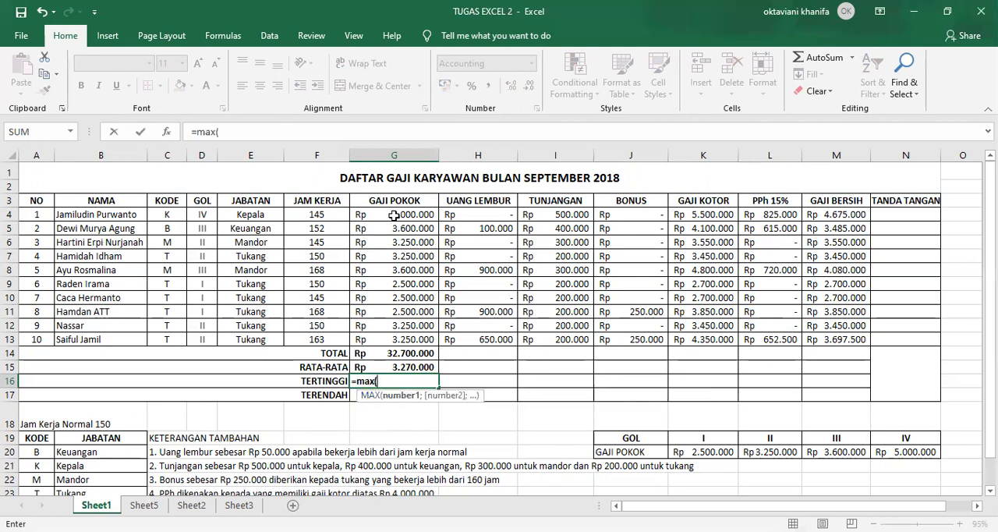
click(394, 217)
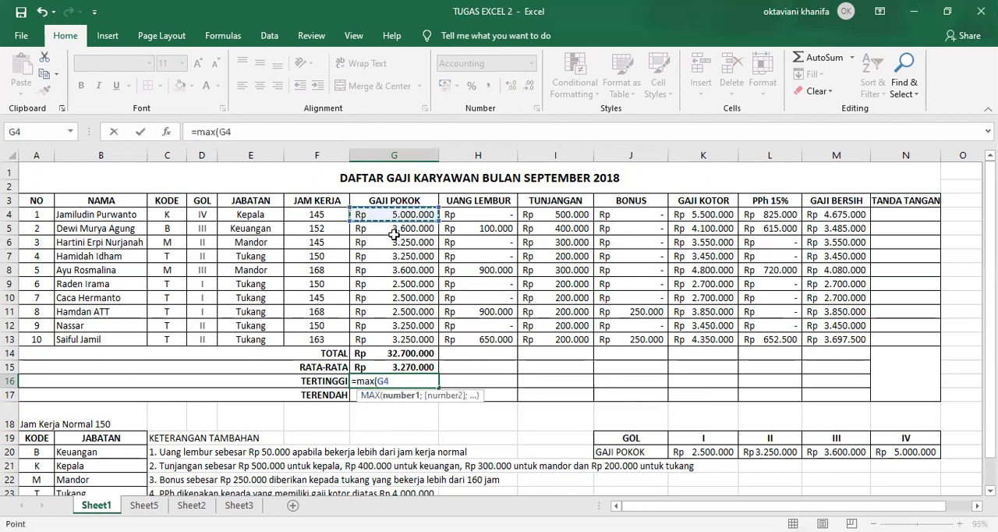
shift+click(402, 338)
key(Return)
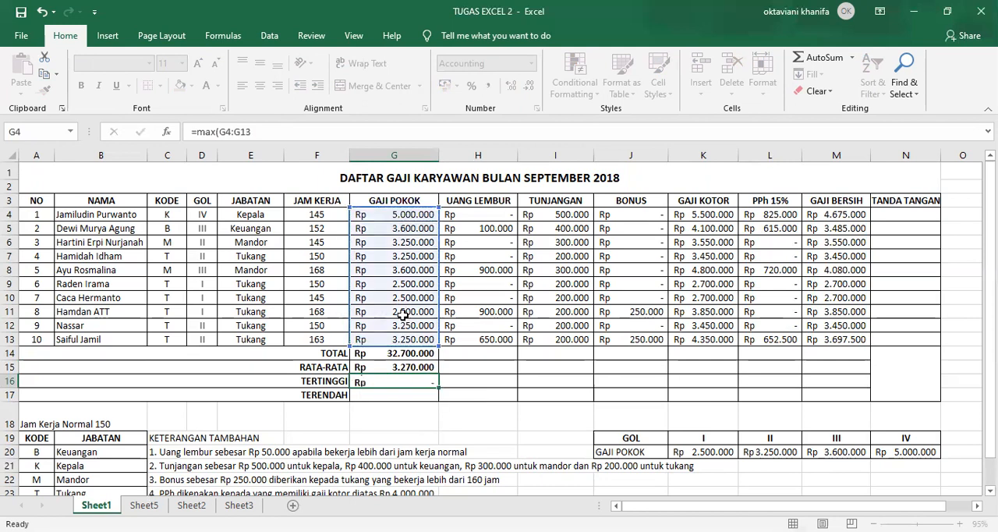
Find the TERENDAH value of GAJI POKOK in G17 with a MIN formula over G4:G13
text(=)
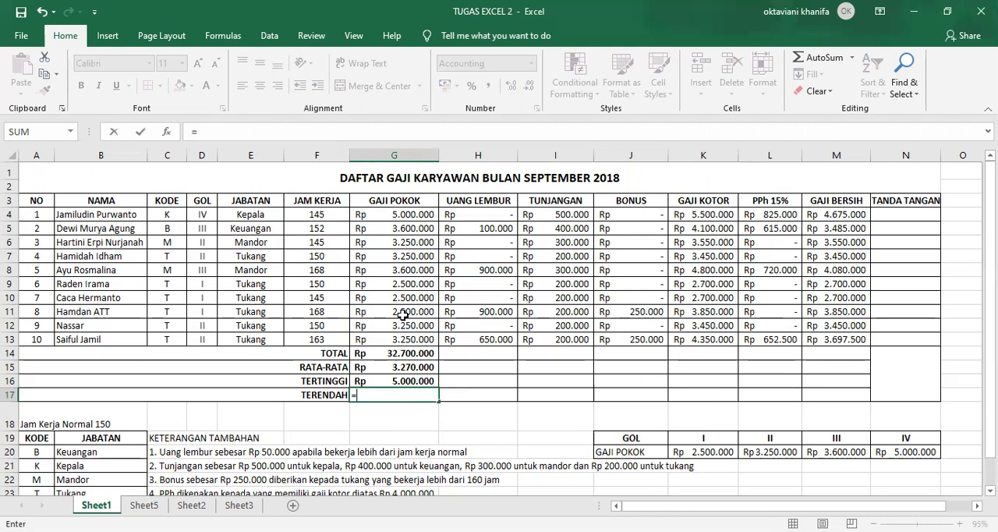
text(min()
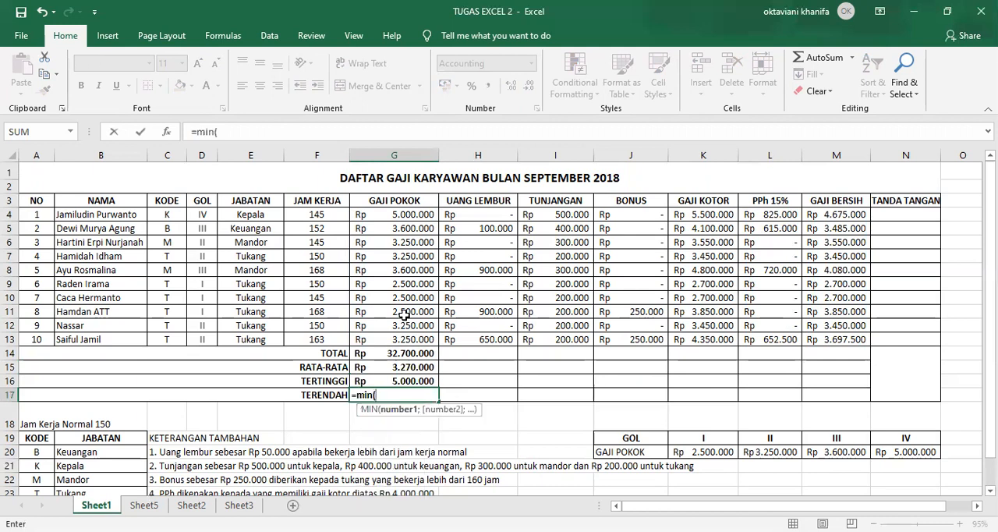
click(378, 213)
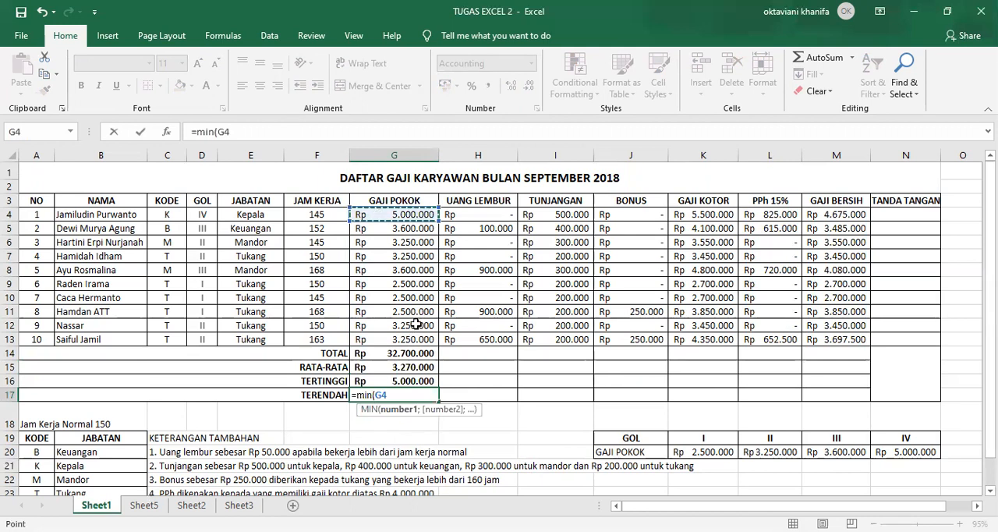
shift+click(417, 337)
key(Return)
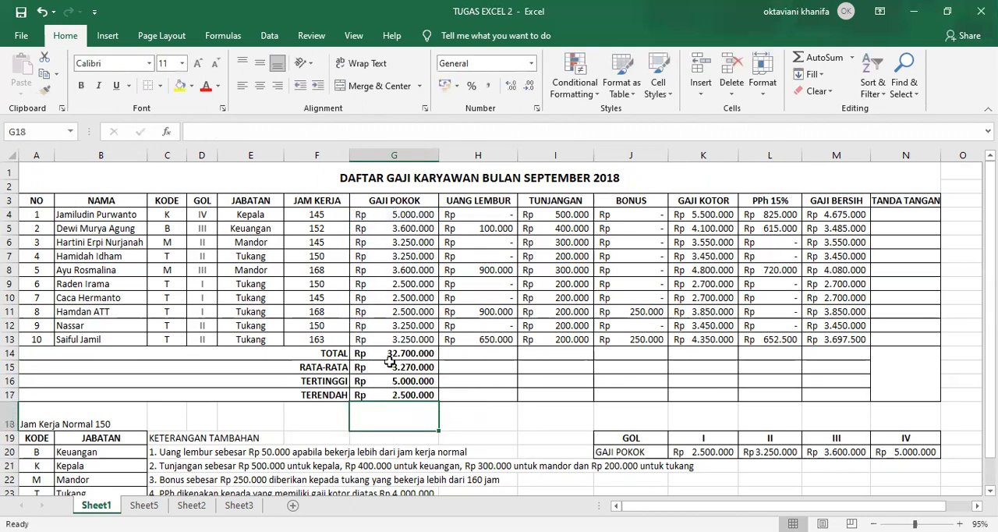
Fill the four summary formulas in G14:G17 across to the GAJI BERSIH column, through M17
drag(363, 353, 376, 394)
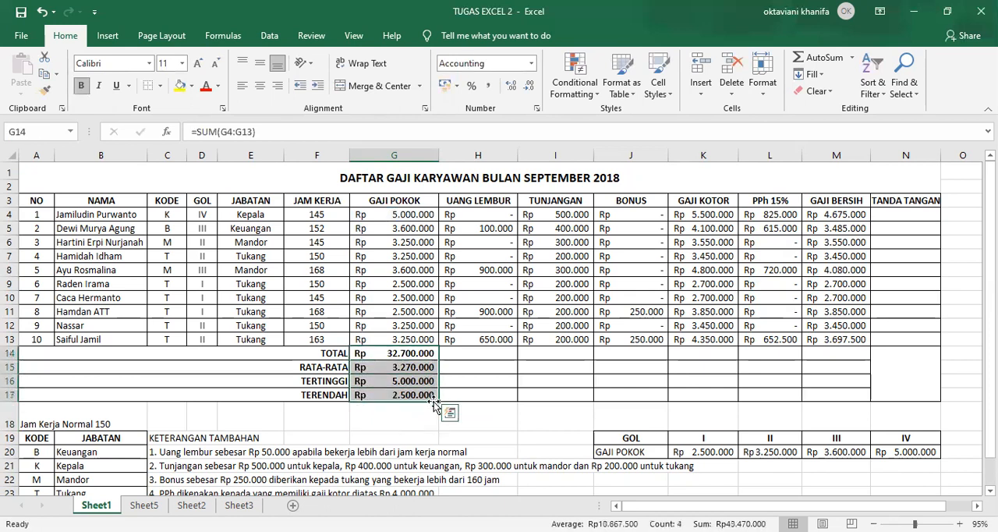
drag(435, 403, 861, 393)
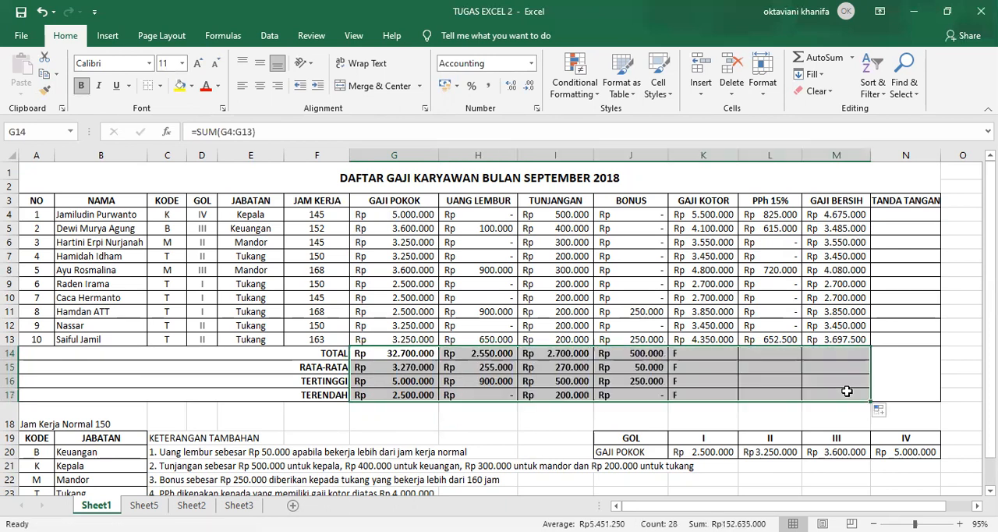
click(829, 364)
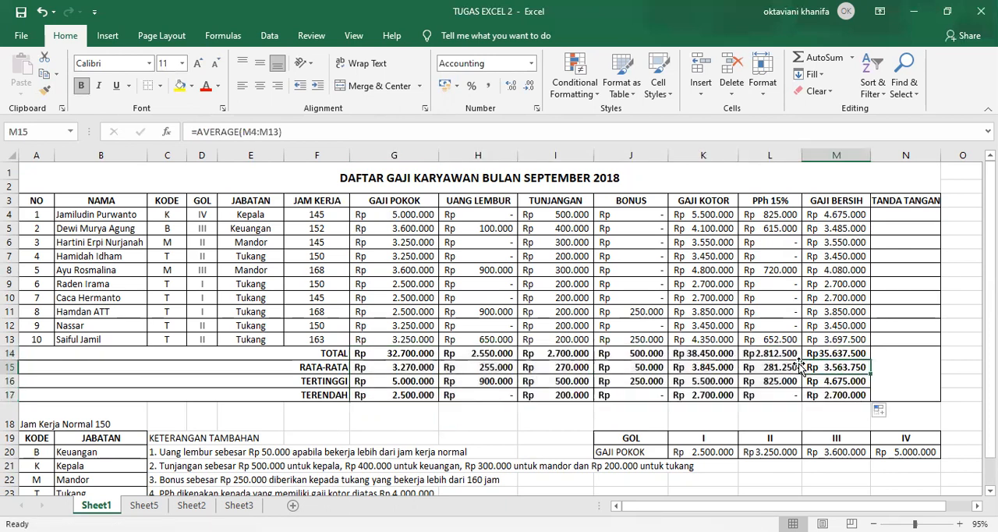
click(776, 365)
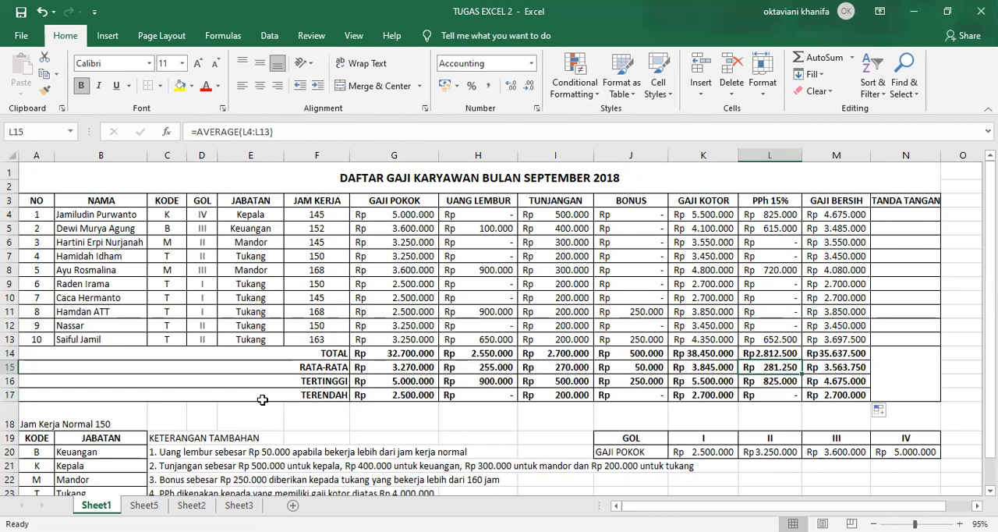
Copy the NAMA column B3:B13 and paste it below the notes, starting at B26
scroll(301, 352, down, 1)
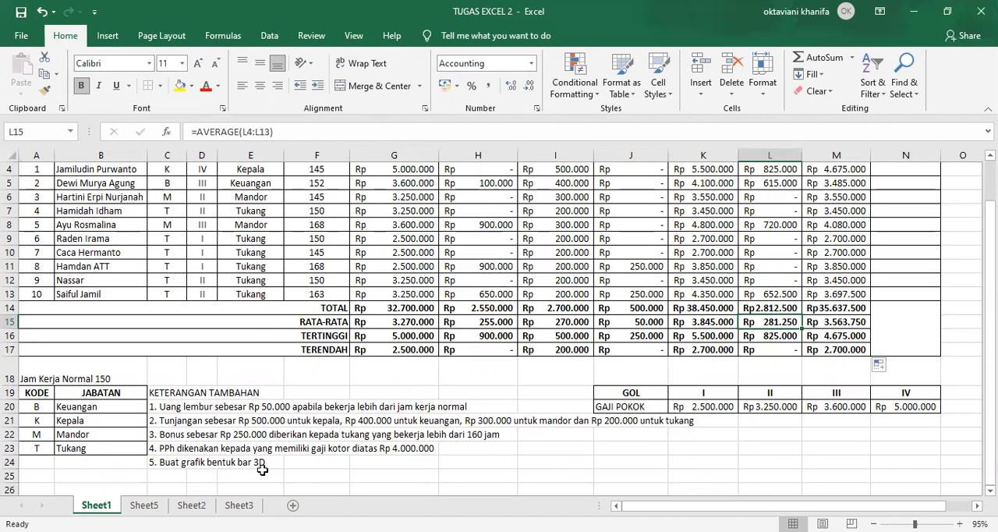
scroll(310, 392, up, 1)
scroll(310, 392, down, 3)
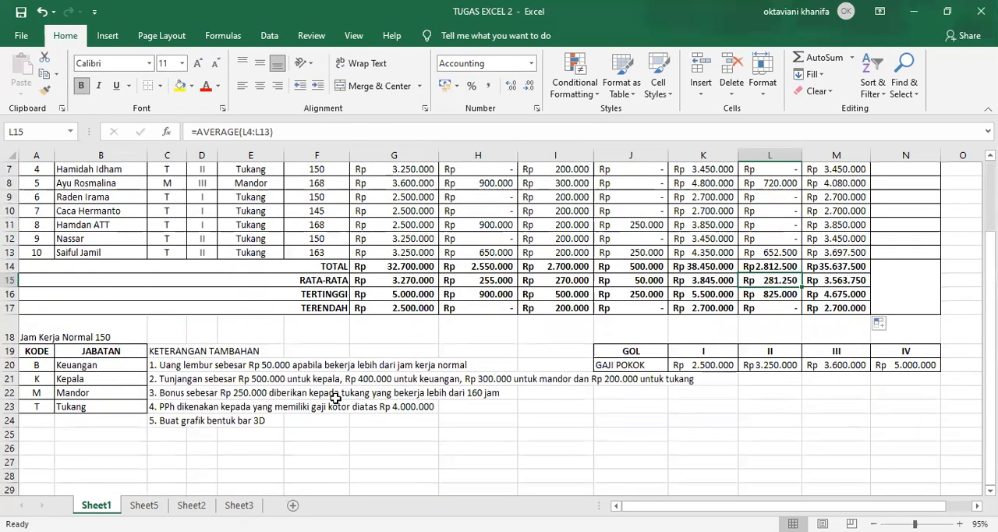
scroll(334, 398, up, 2)
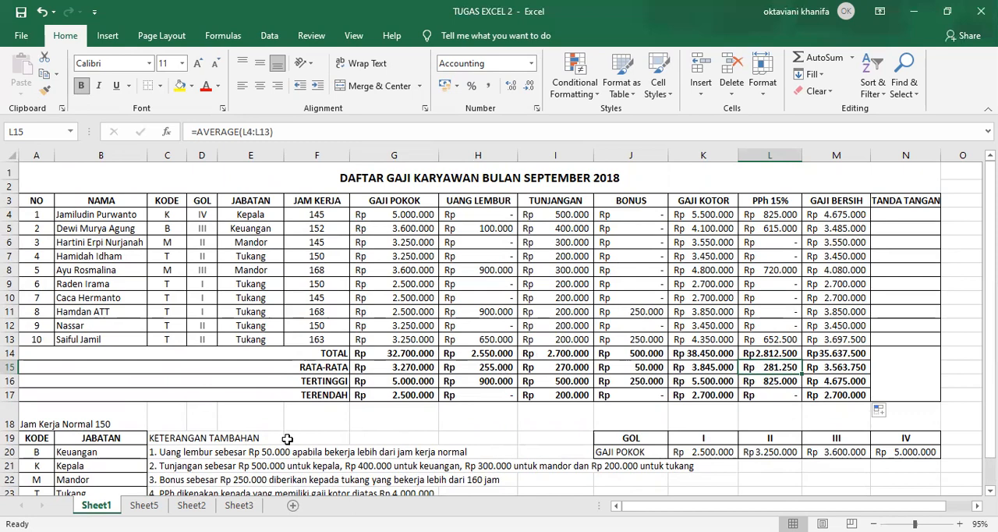
scroll(287, 438, down, 7)
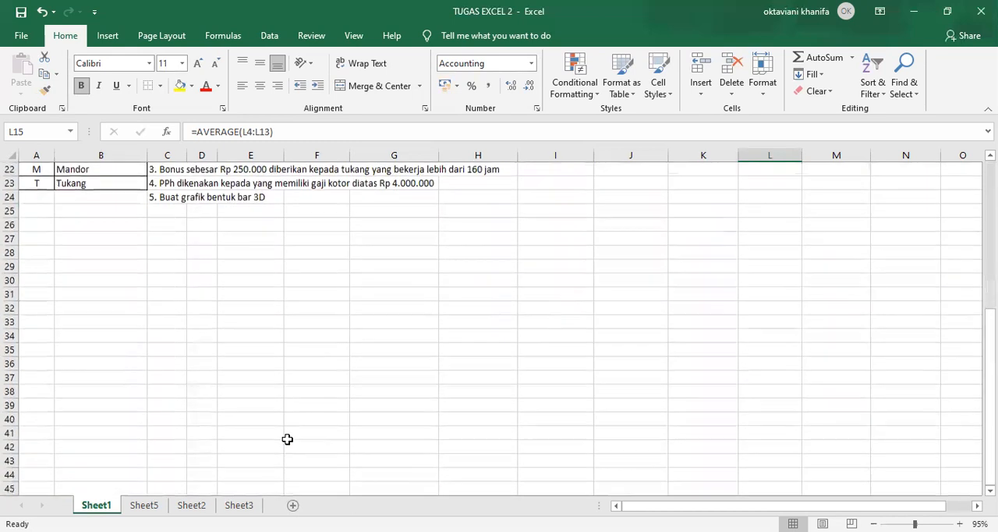
scroll(287, 439, up, 7)
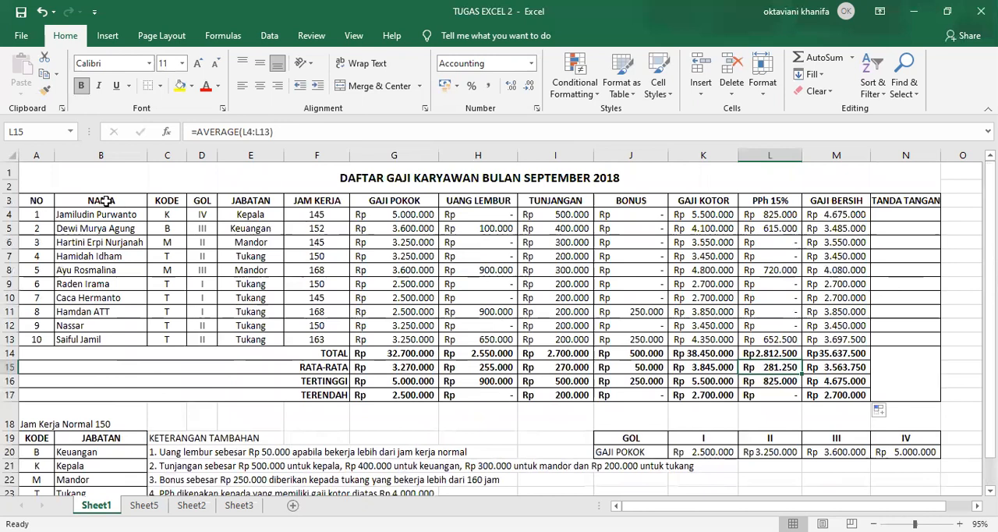
drag(102, 200, 125, 339)
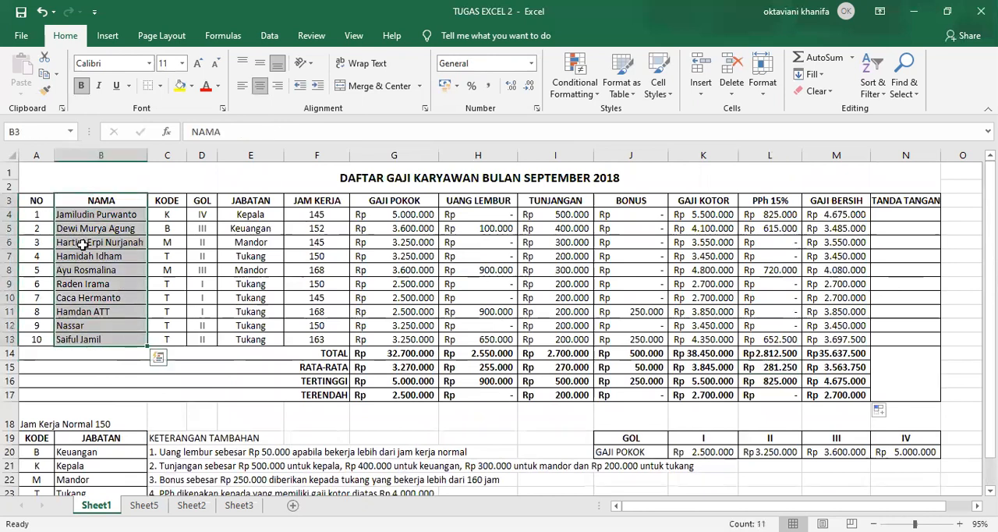
right_click(128, 219)
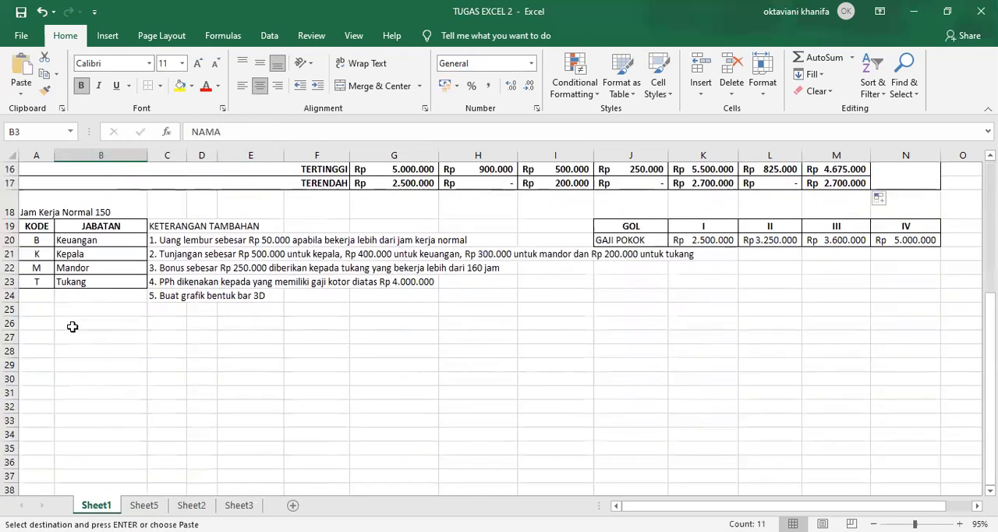
click(71, 326)
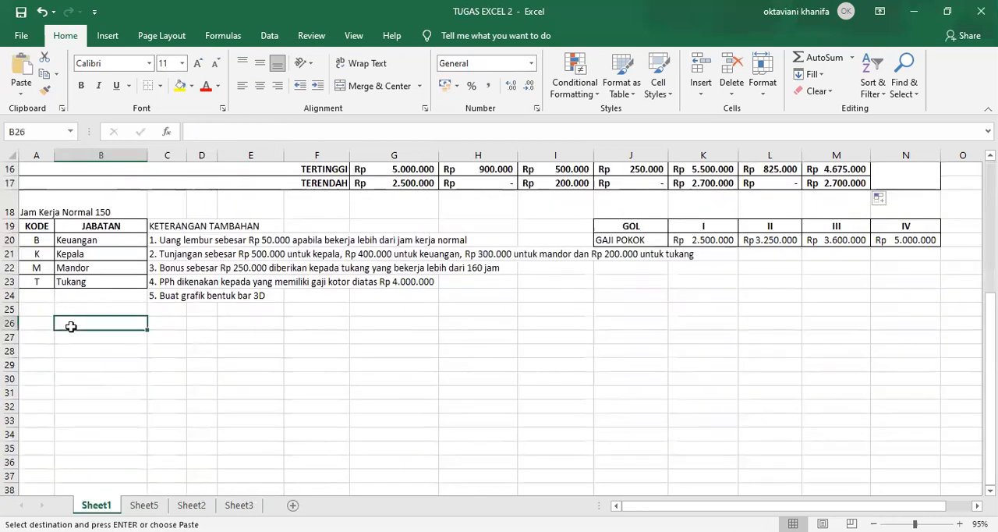
right_click(70, 326)
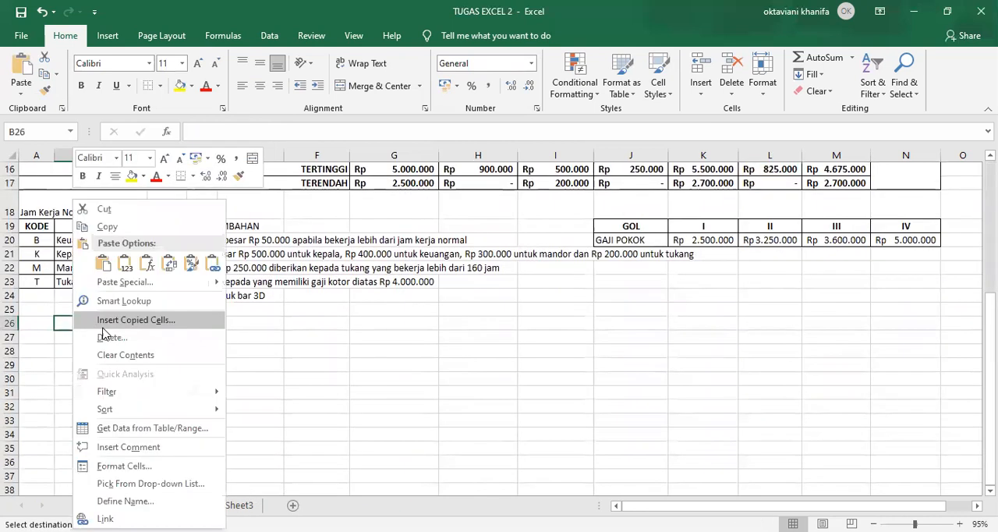
click(102, 264)
Try to copy the GAJI BERSIH column M3:M13 beside the pasted names with a regular paste at C26
scroll(336, 325, up, 5)
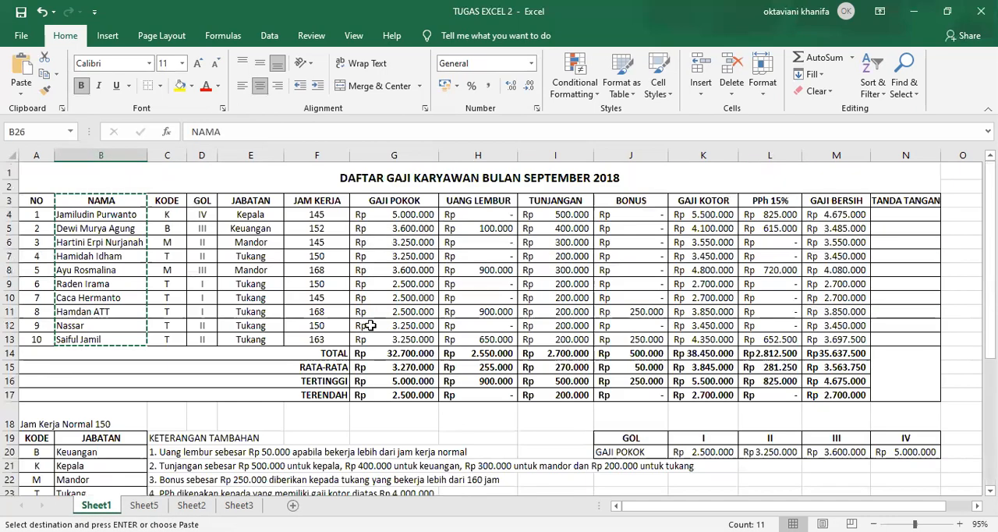
drag(805, 206, 842, 336)
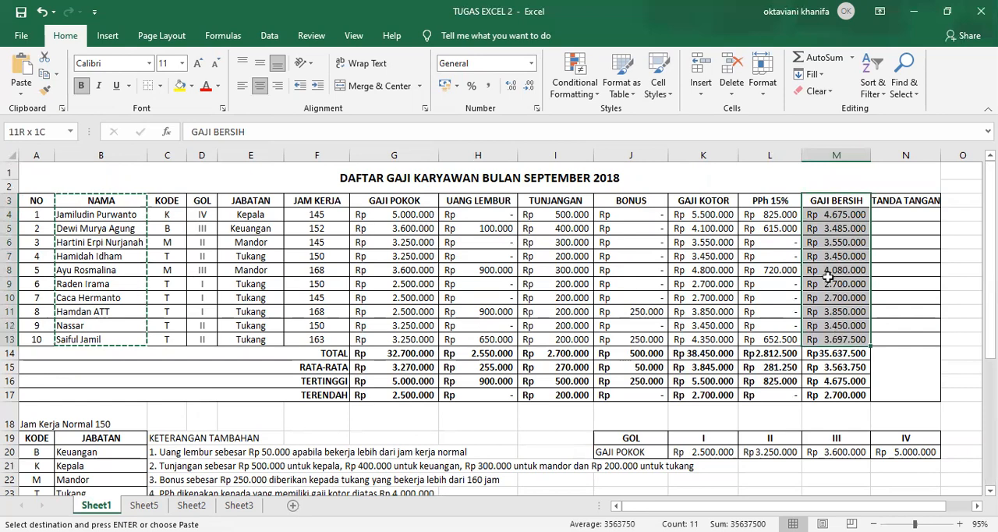
right_click(851, 222)
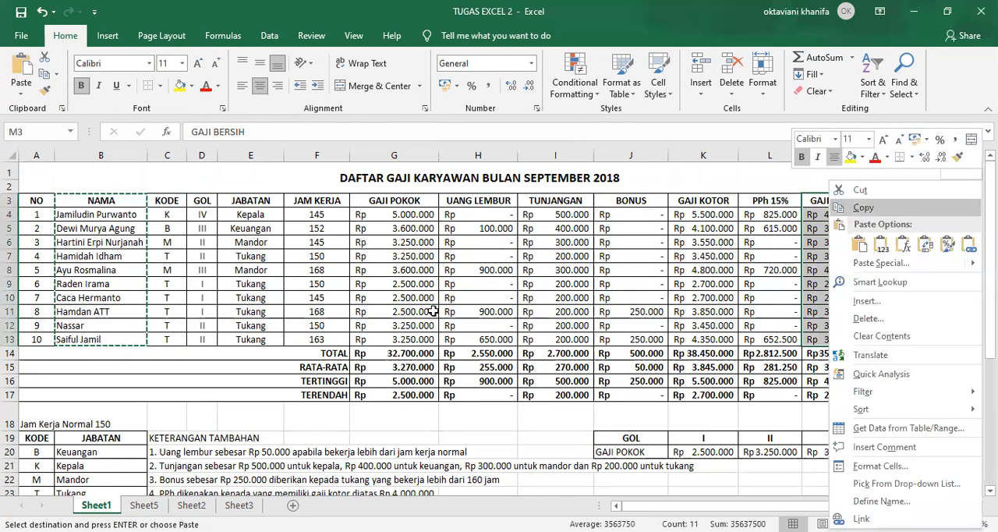
click(862, 208)
scroll(468, 351, down, 3)
click(175, 409)
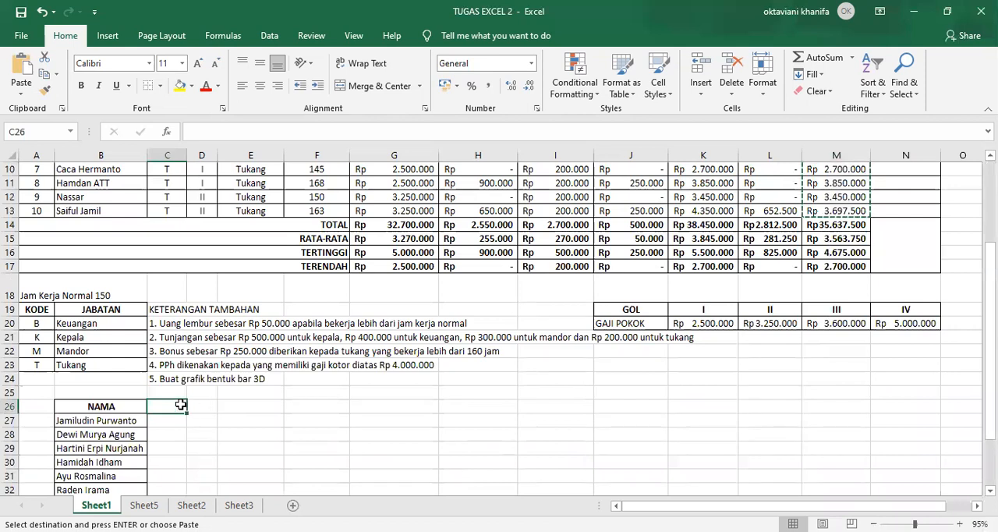
right_click(180, 405)
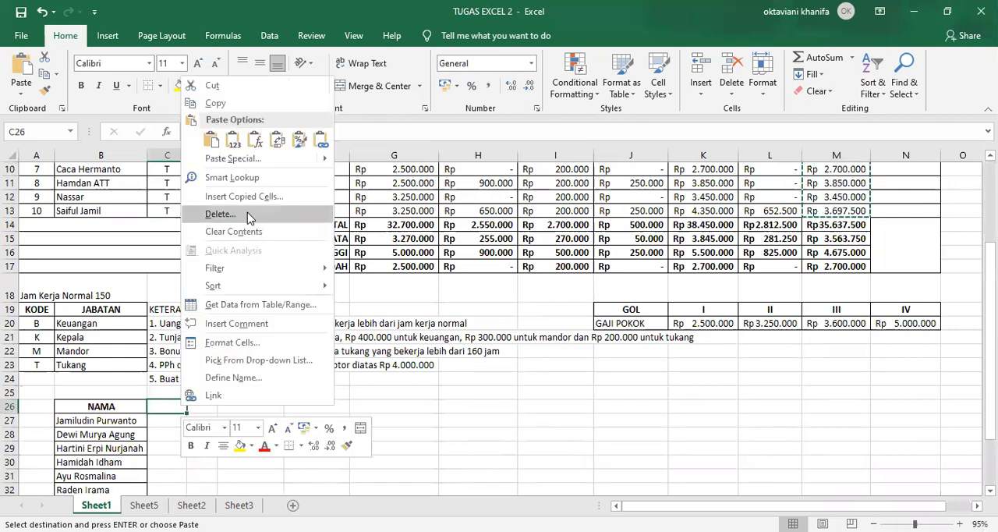
click(230, 150)
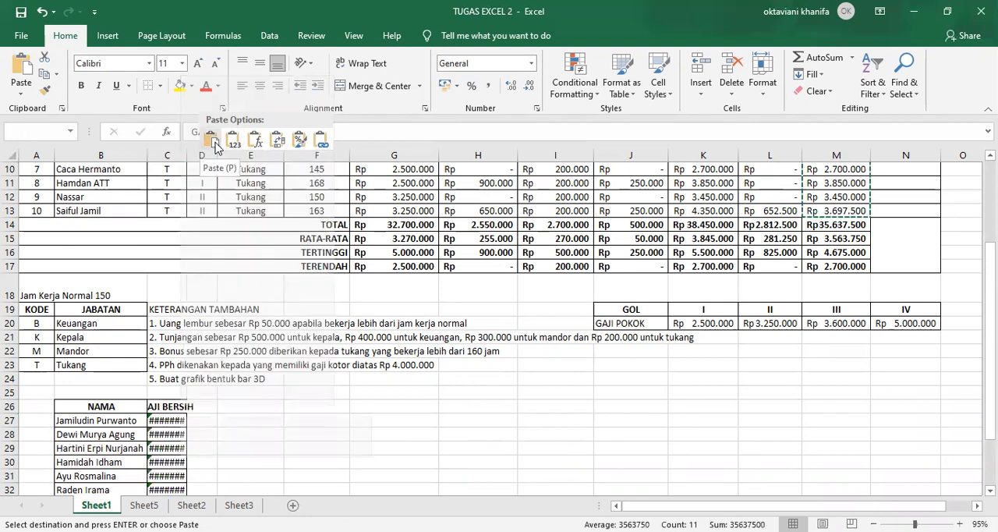
Cut the NAMA and GAJI BERSIH table in B26:C36 and paste it into Sheet5 at C4
scroll(321, 349, down, 2)
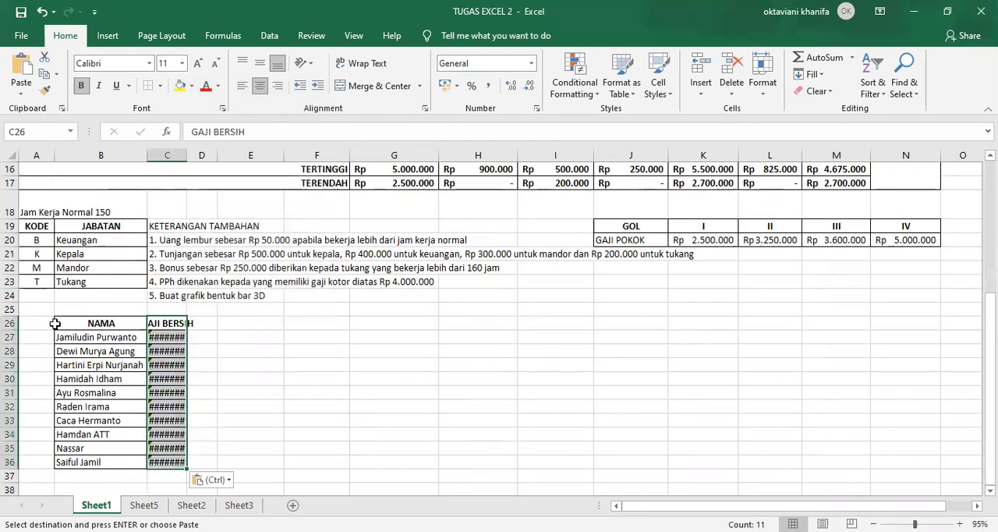
drag(59, 319, 178, 463)
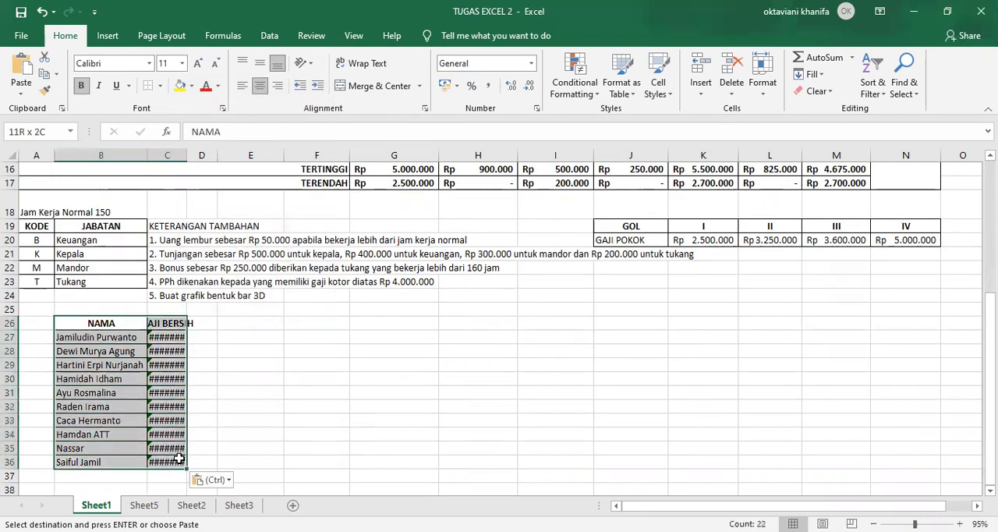
right_click(121, 354)
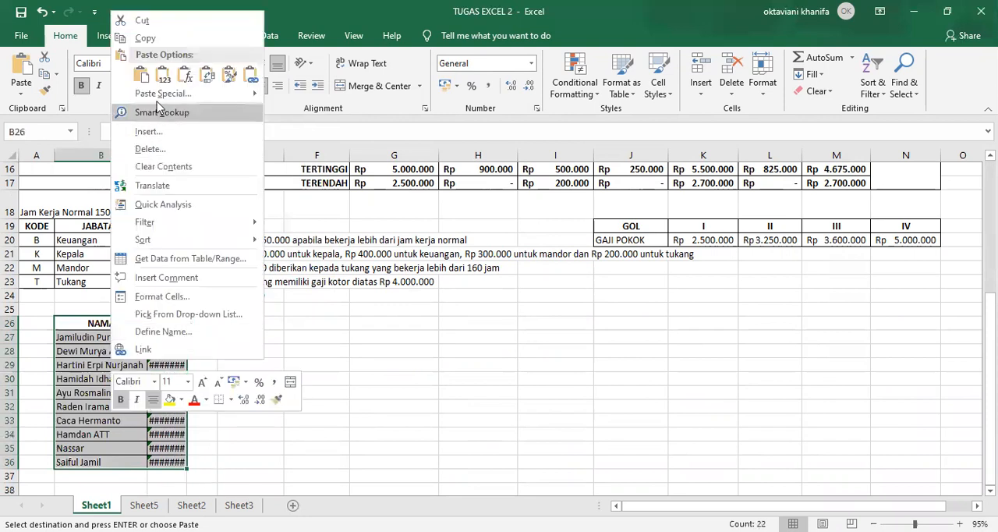
click(152, 23)
scroll(379, 308, up, 5)
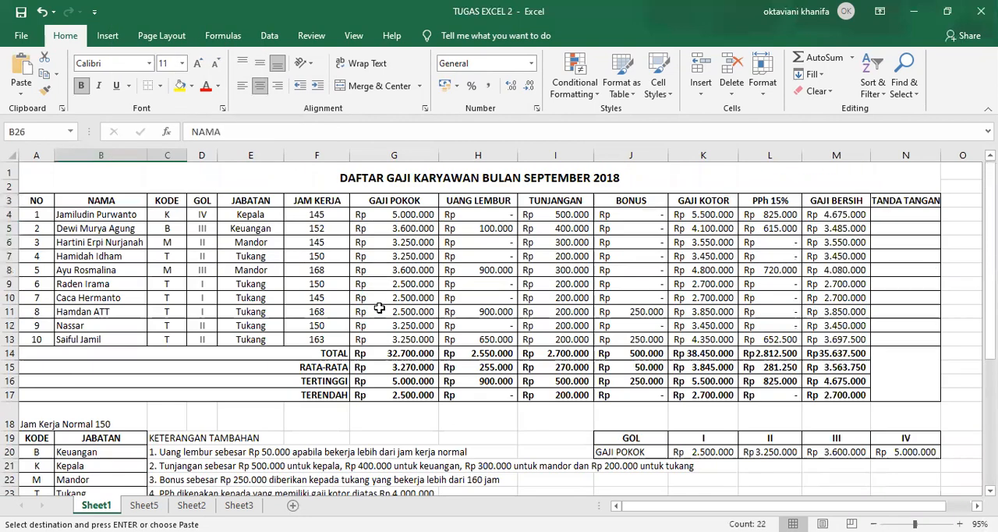
click(144, 504)
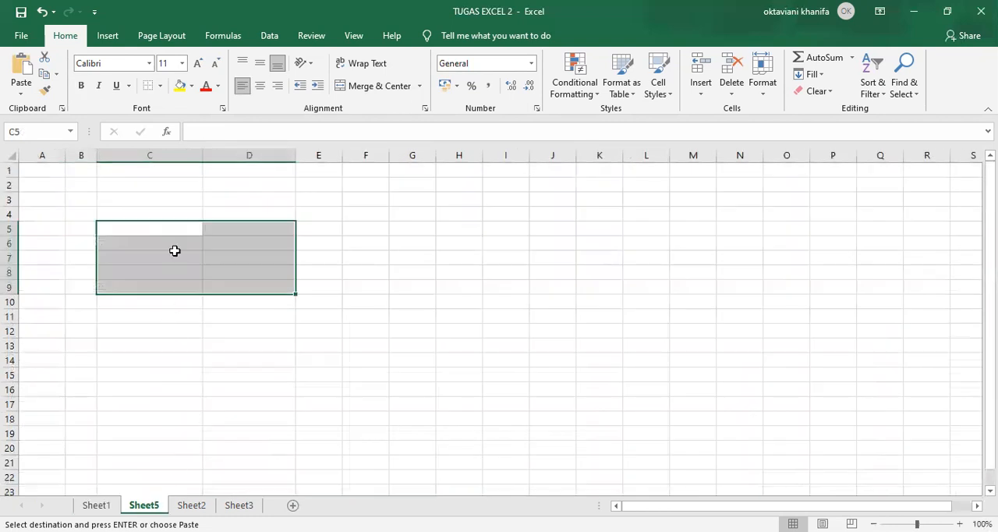
click(106, 213)
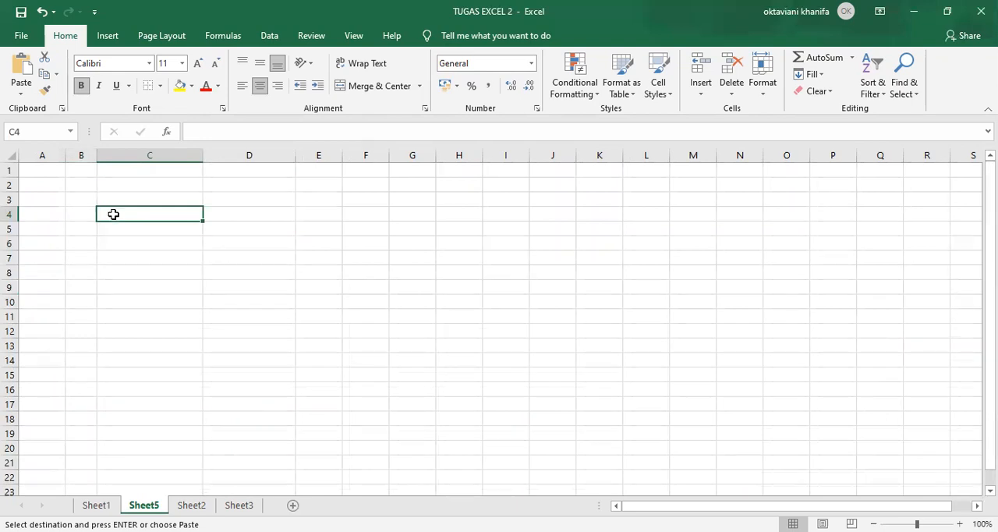
right_click(113, 214)
click(147, 263)
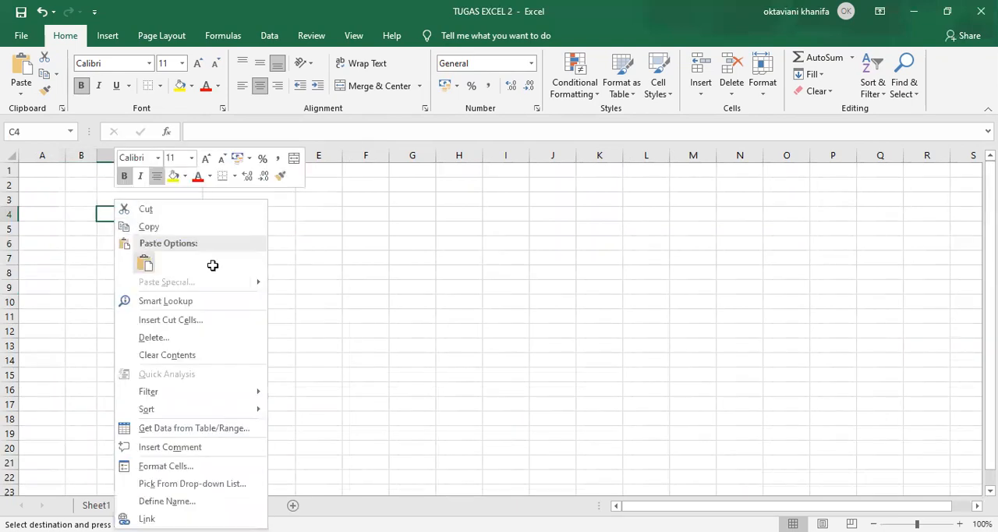
click(327, 244)
Clear the GAJI BERSIH heading and formulas from D4:D14 on Sheet5
click(285, 228)
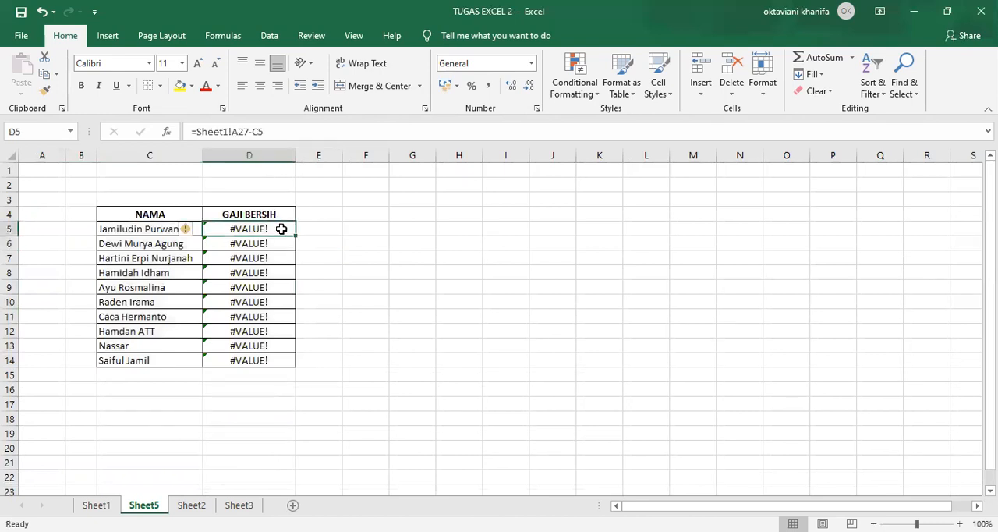
drag(256, 214, 265, 359)
key(Delete)
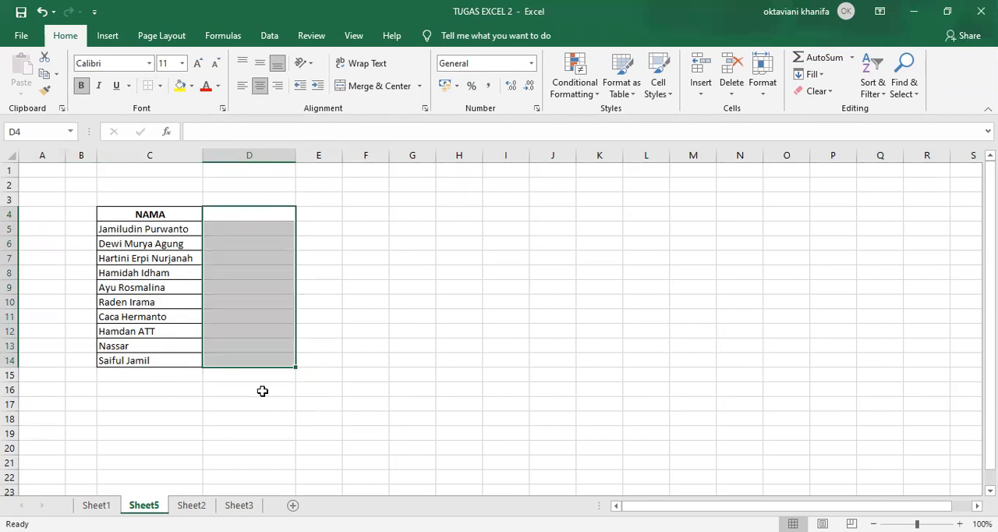
Copy the GAJI BERSIH column M3:M13 from Sheet1 and paste it as values beside the names at D4 on Sheet5
key(ctrl+Page_Up)
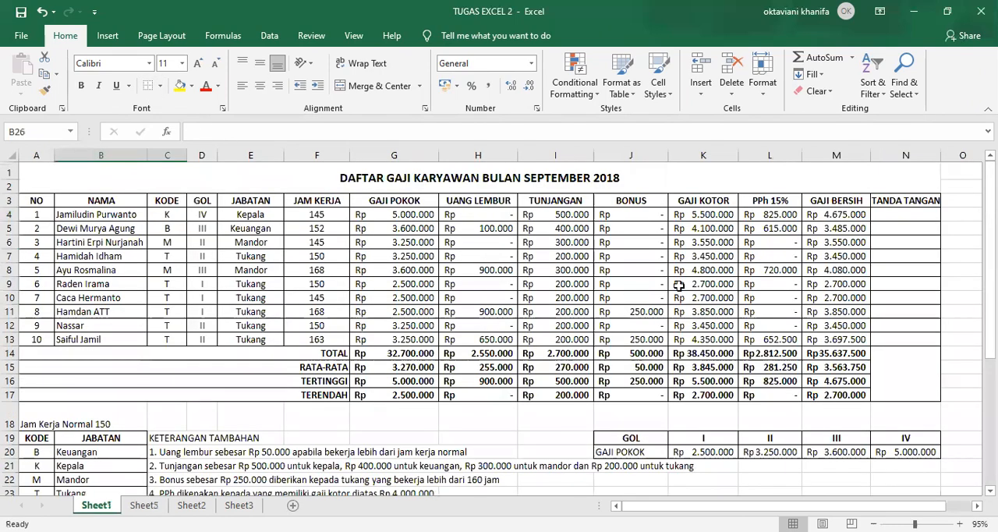
drag(830, 201, 830, 339)
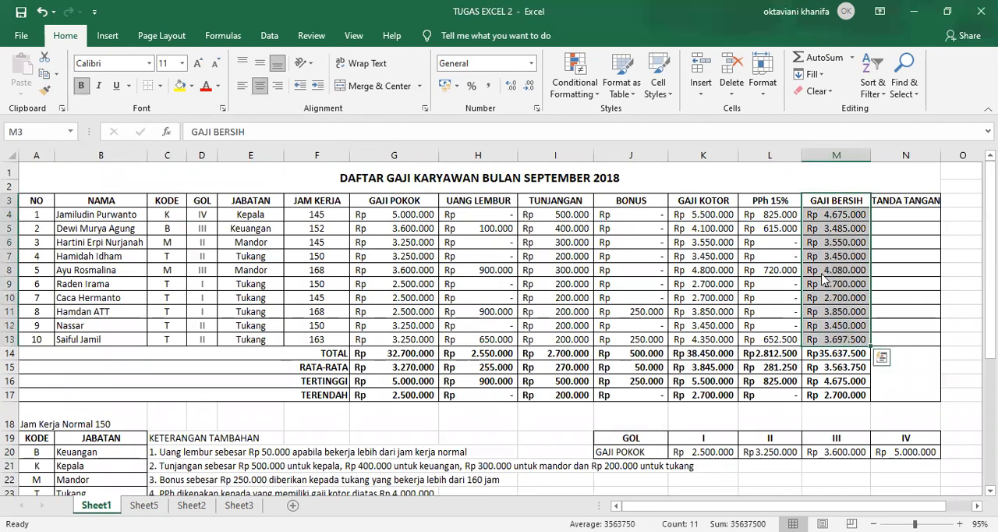
right_click(825, 276)
click(873, 207)
click(144, 505)
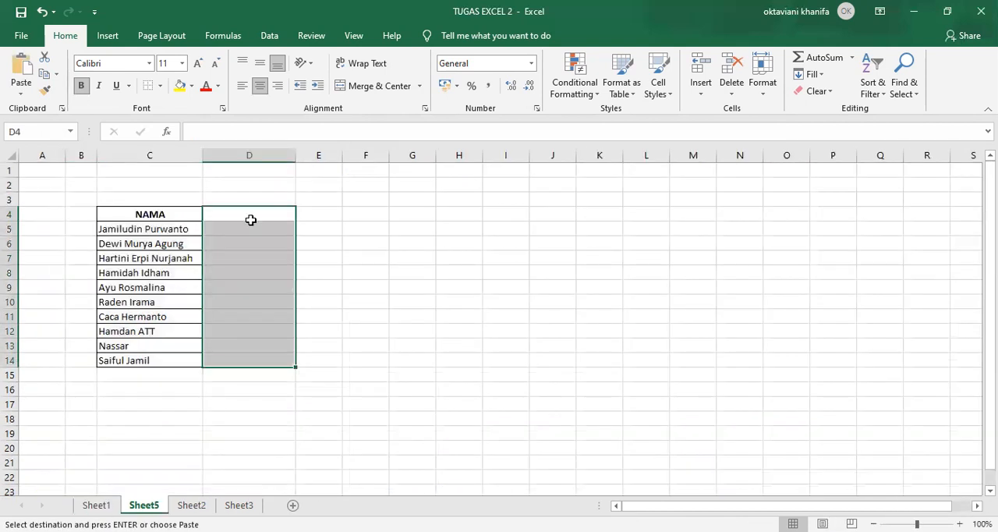
click(246, 215)
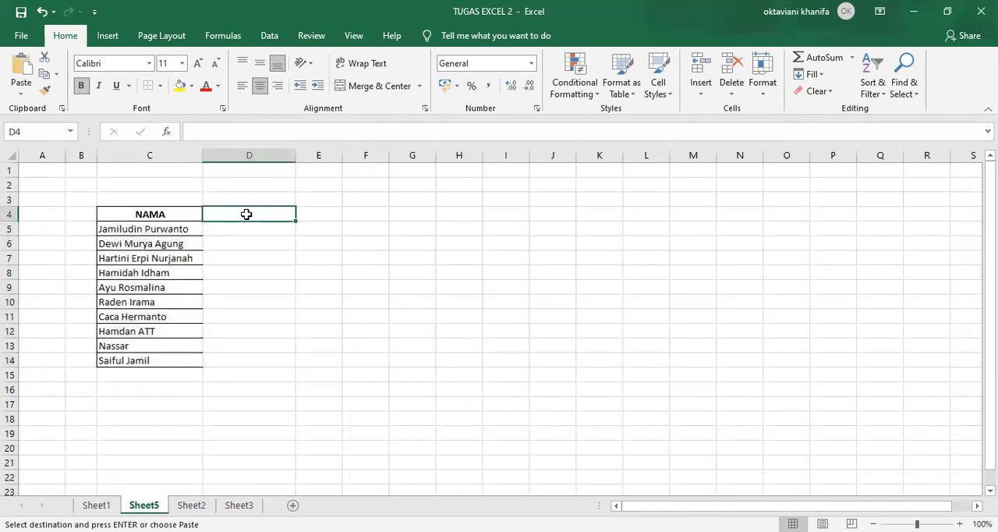
right_click(301, 272)
click(301, 266)
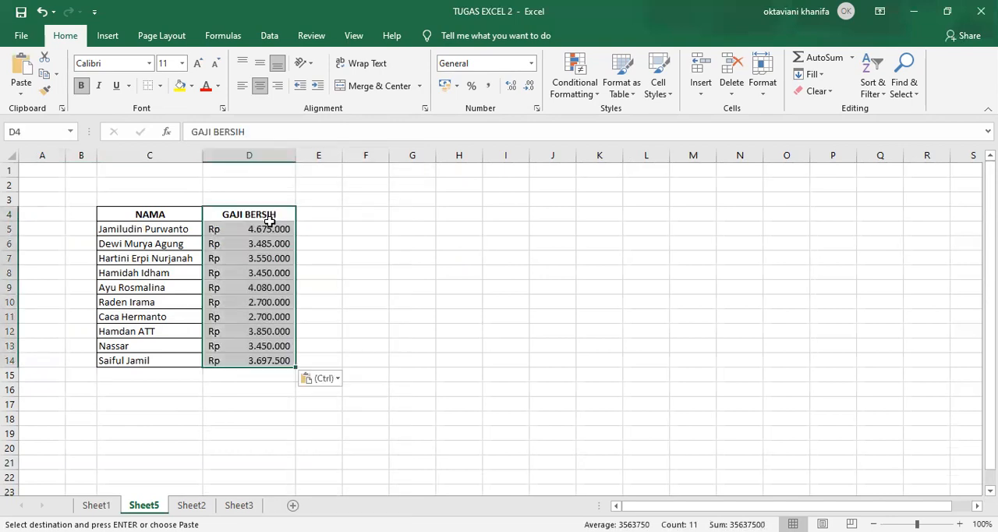
key(Escape)
Apply all borders to the GAJI BERSIH column D4:D14
click(161, 86)
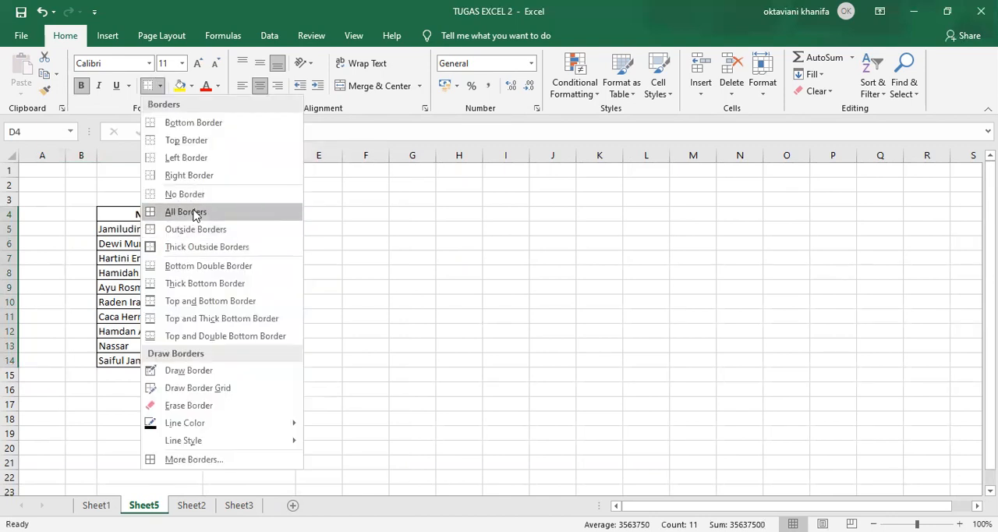
click(187, 211)
click(413, 240)
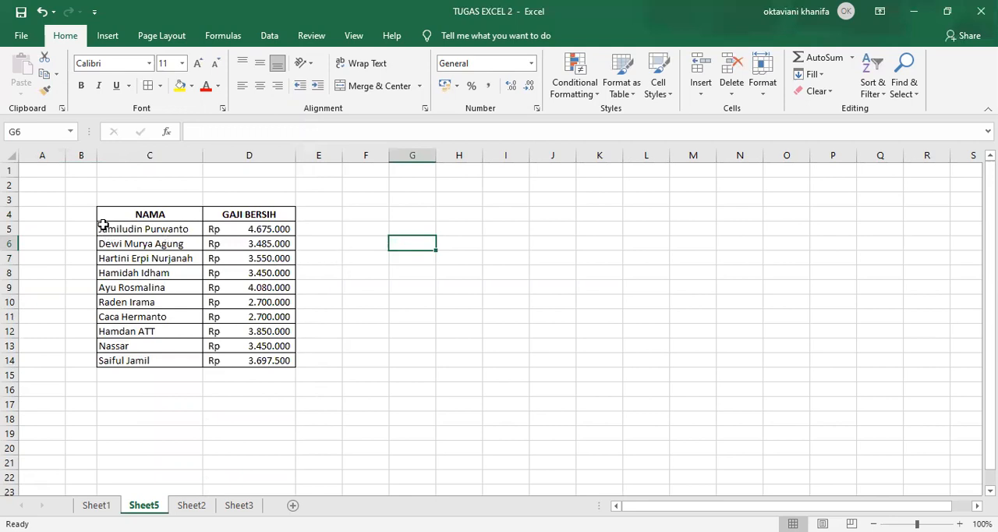
Insert a 3-D Clustered Bar chart from the names and net salaries in C5:D14 and widen it to column N
drag(103, 227, 260, 356)
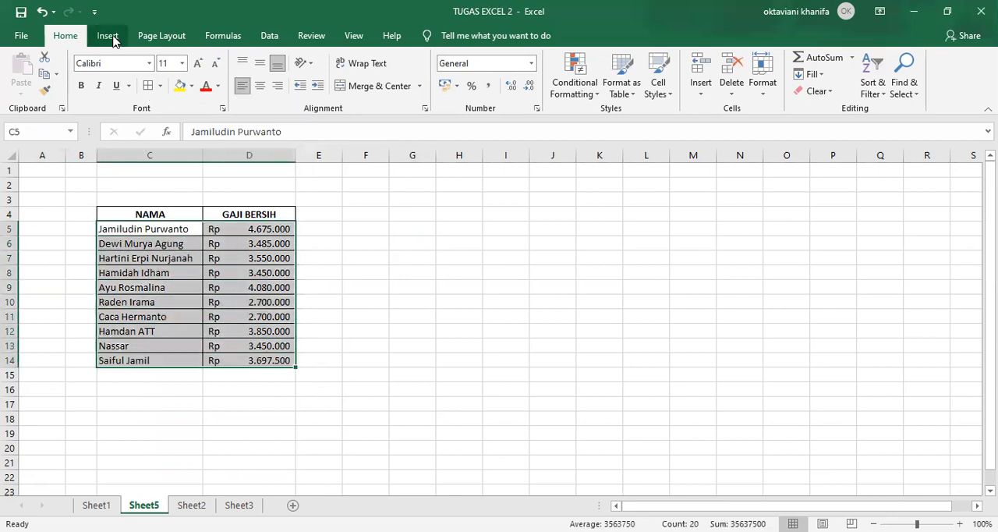
click(110, 37)
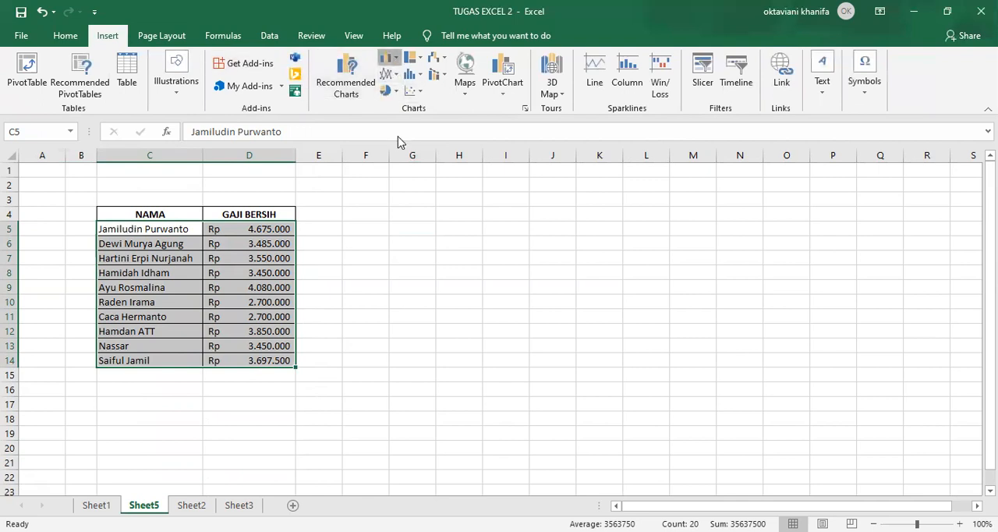
click(389, 58)
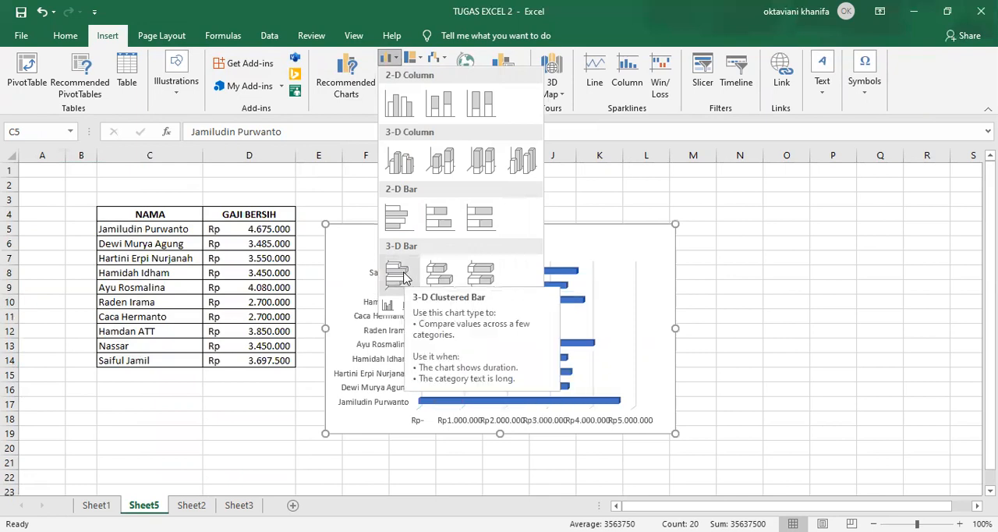
click(403, 277)
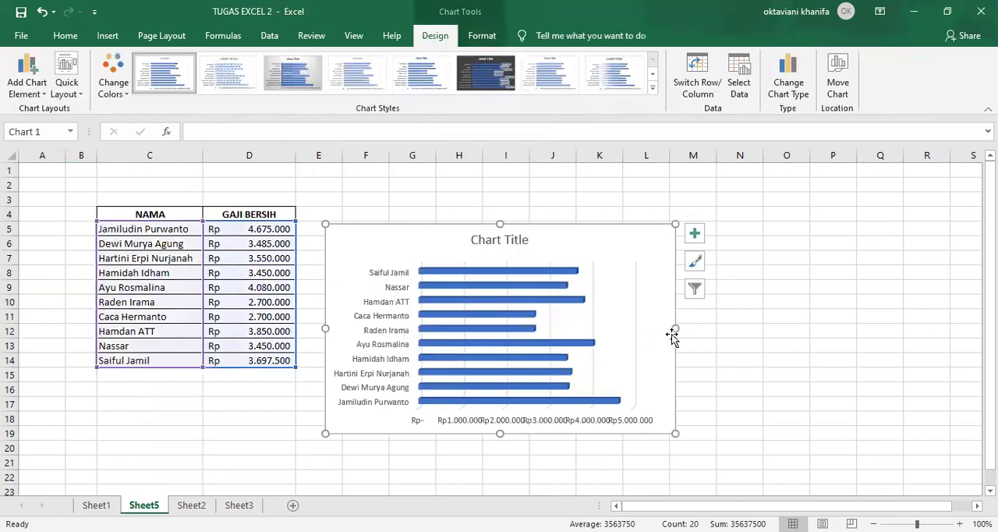
drag(675, 328, 748, 326)
Replace the chart title with the heading DAFTAR GAJI KARYAWAN BULAN SEPTEMBER 2018 copied from A1 on Sheet1
click(560, 241)
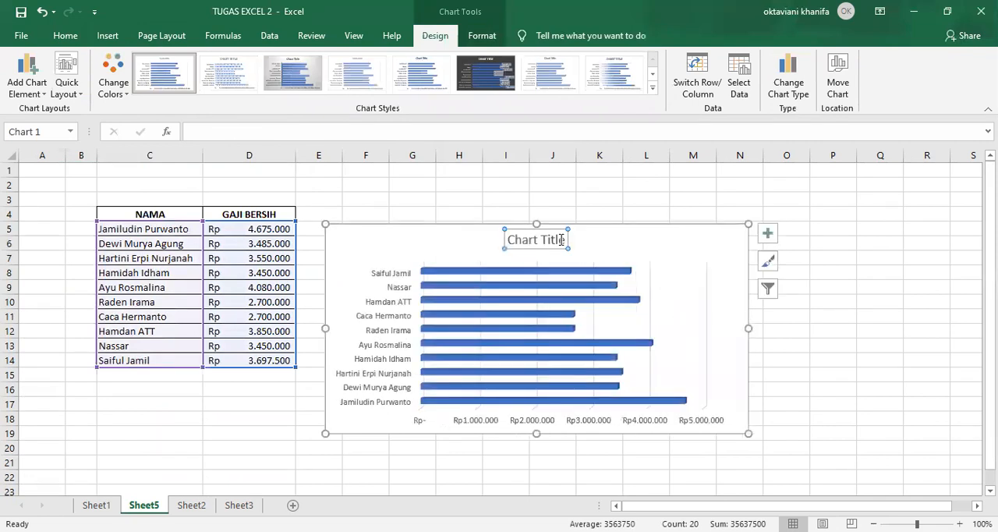
click(566, 239)
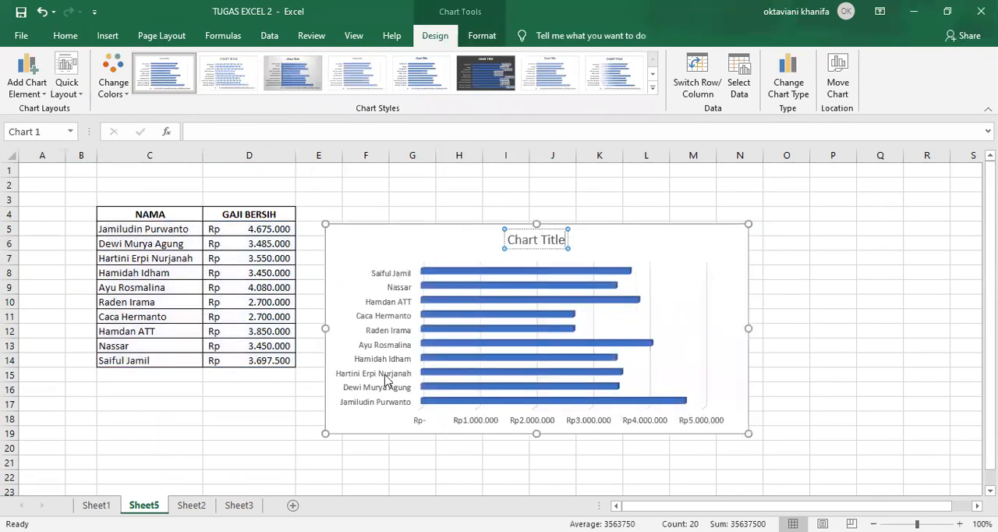
click(96, 505)
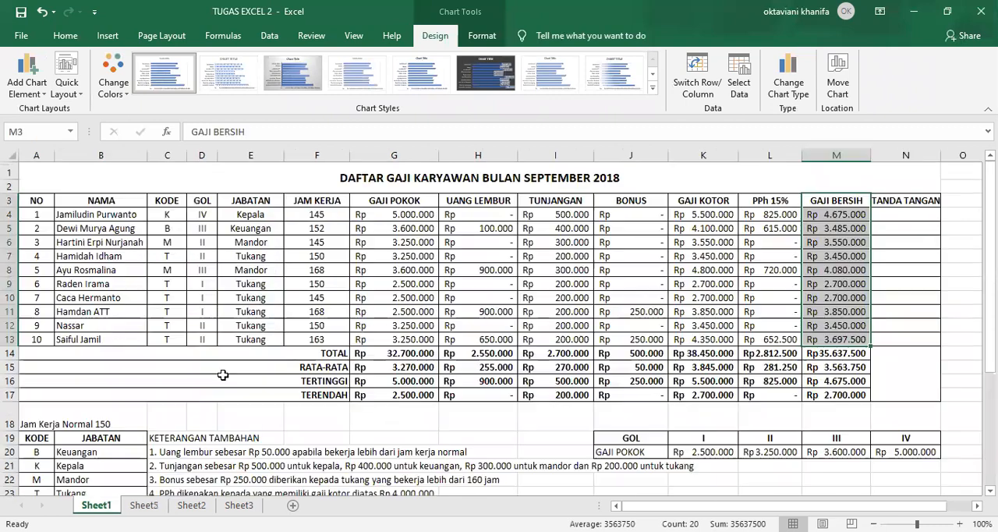
right_click(393, 183)
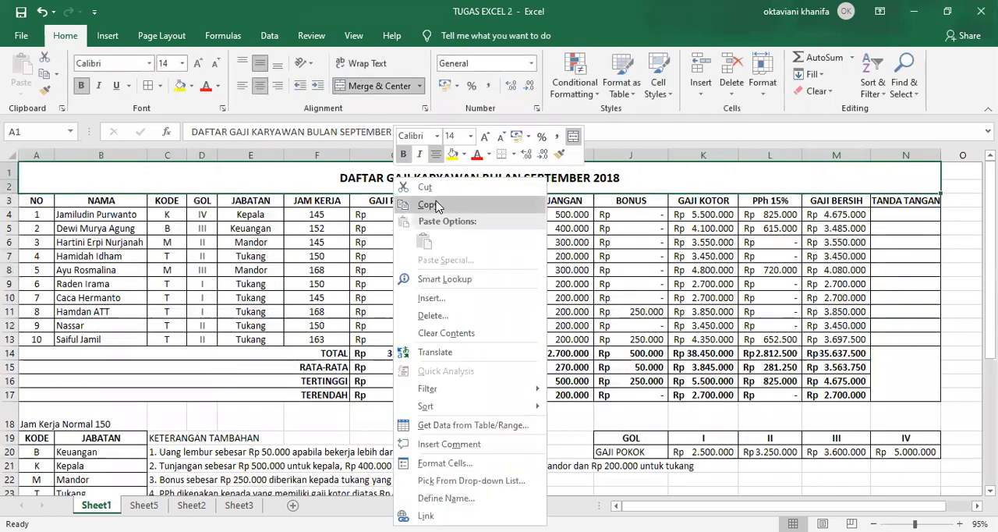
click(428, 204)
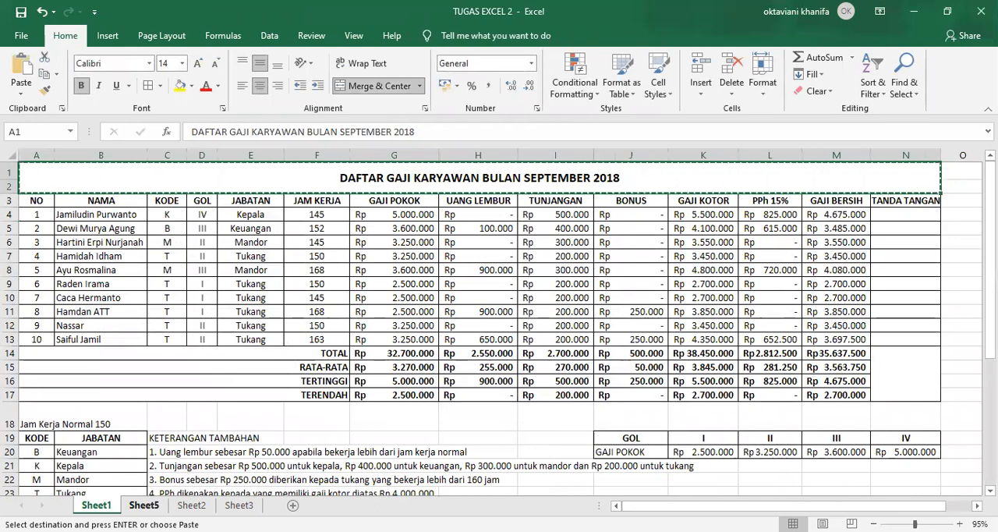
click(143, 505)
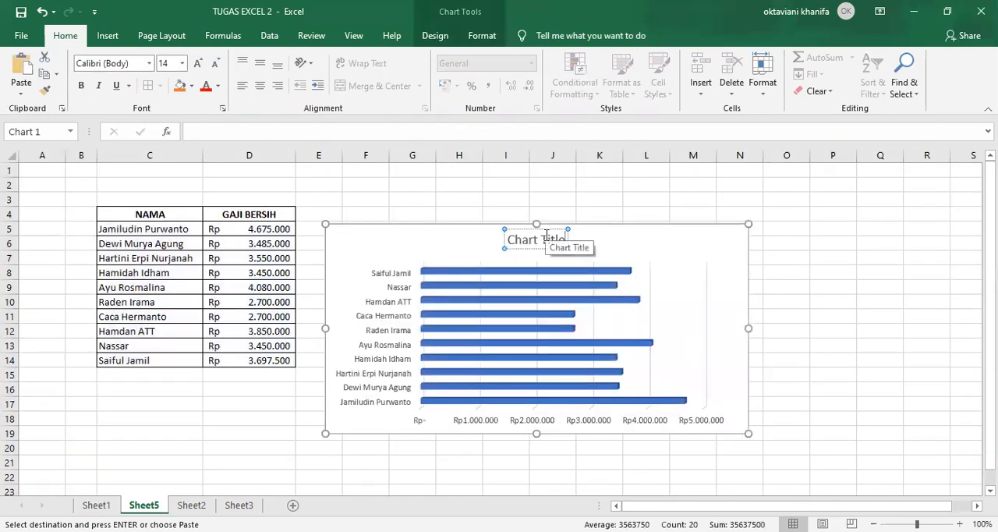
key(BackSpace)
key(BackSpace)
key(BackSpace)
key(BackSpace)
key(BackSpace)
key(BackSpace)
key(BackSpace)
key(BackSpace)
key(BackSpace)
key(BackSpace)
key(BackSpace)
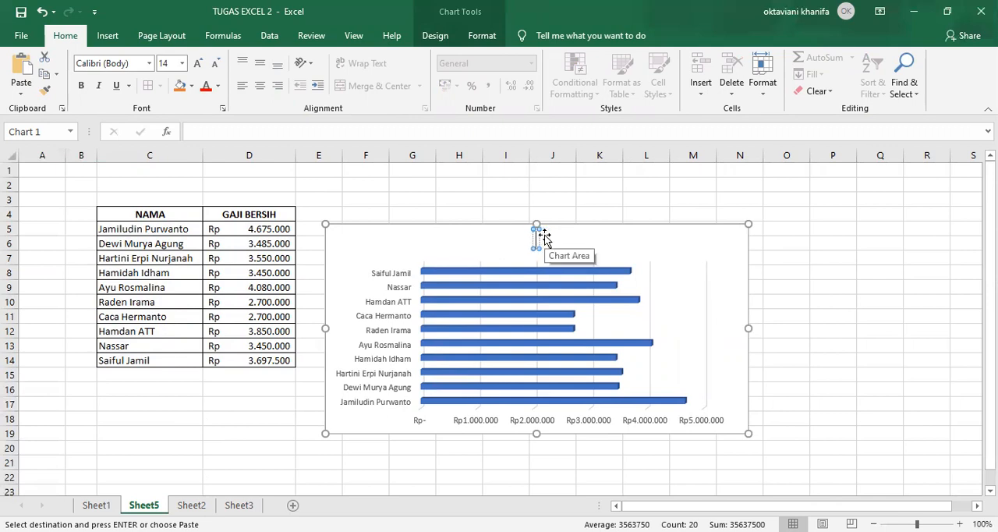
key(ctrl+v)
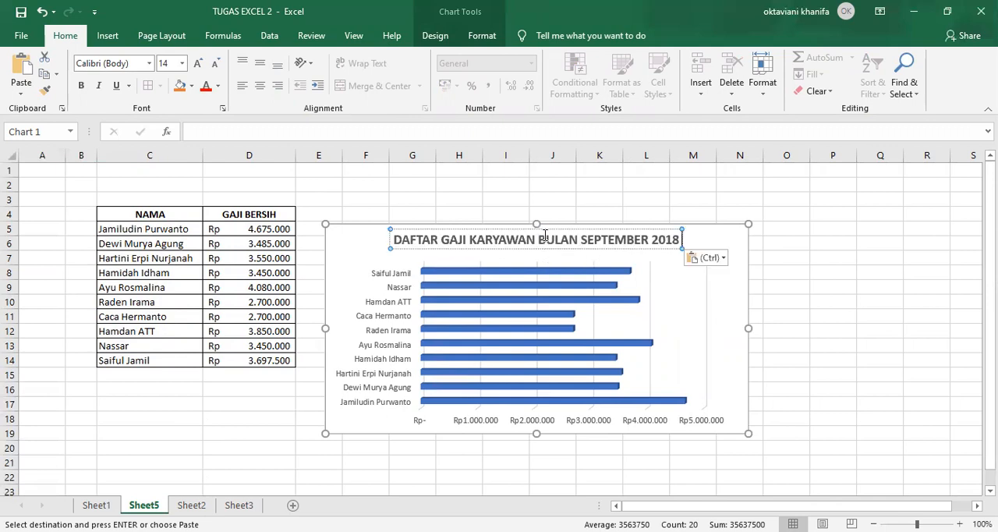
Remove the word DAFTAR from the chart title, leaving GAJI KARYAWAN BULAN SEPTEMBER 2018
click(442, 242)
key(BackSpace)
key(BackSpace)
key(BackSpace)
key(BackSpace)
key(BackSpace)
key(BackSpace)
key(BackSpace)
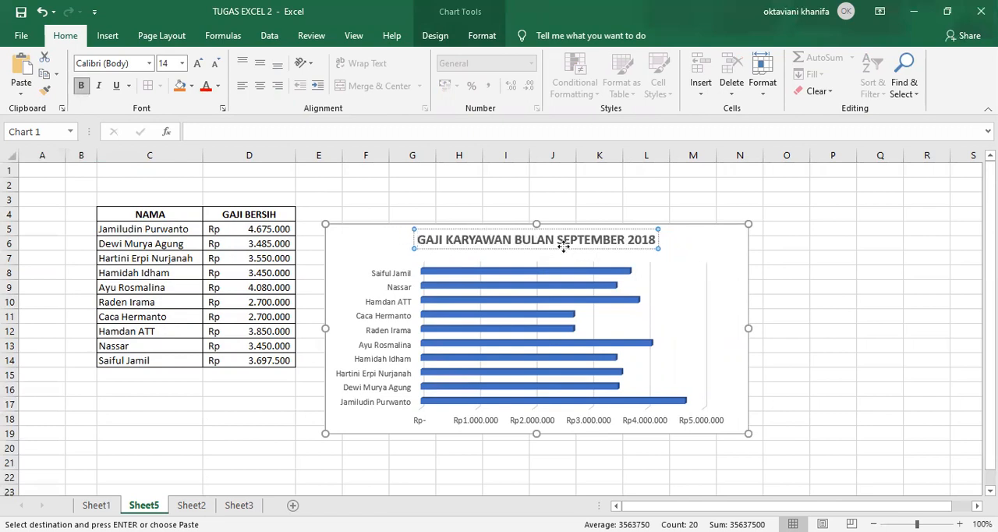
click(717, 293)
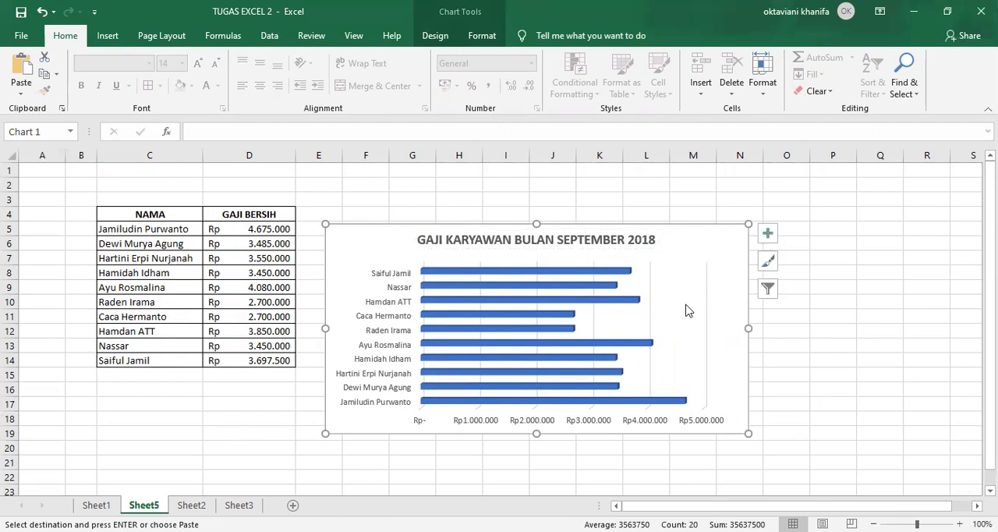
Apply the dark chart Style 6 with data labels to the salary bar chart
click(690, 310)
click(720, 266)
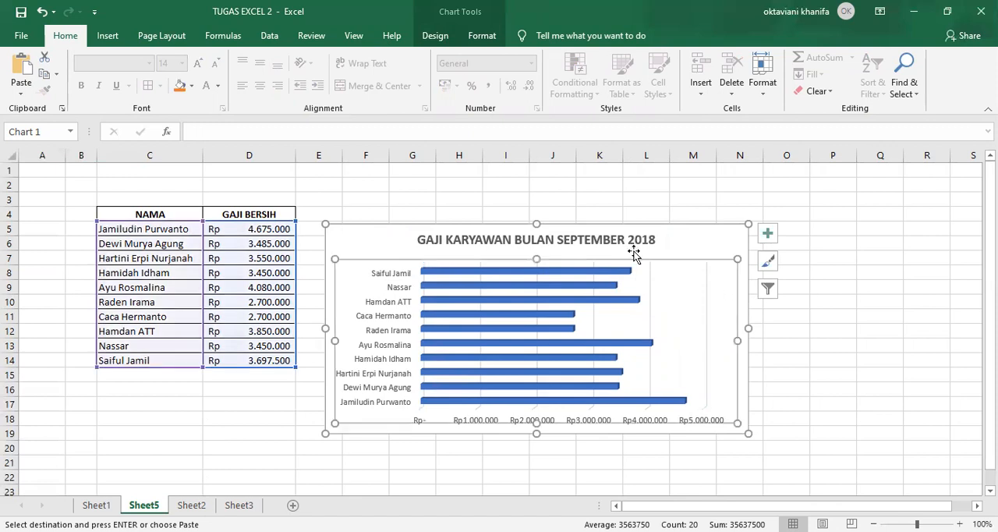
click(437, 35)
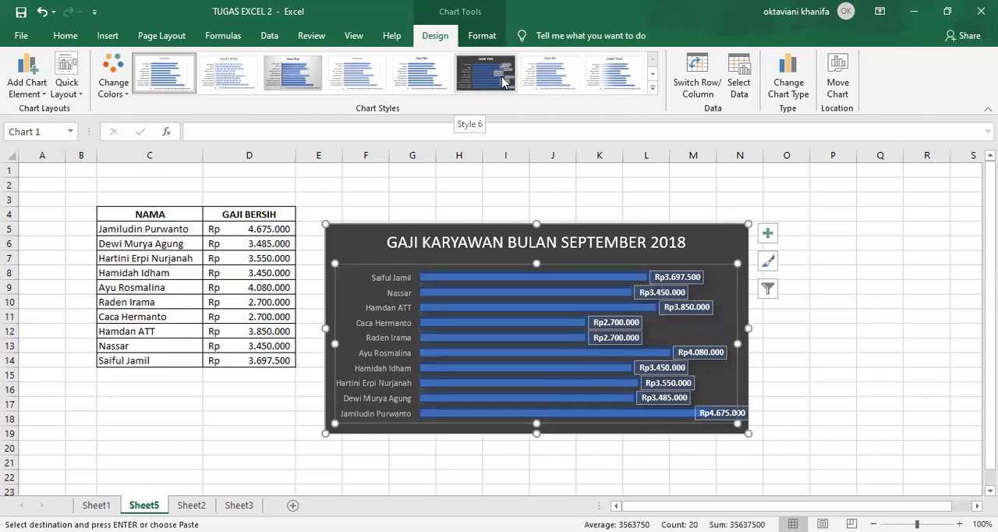
click(653, 89)
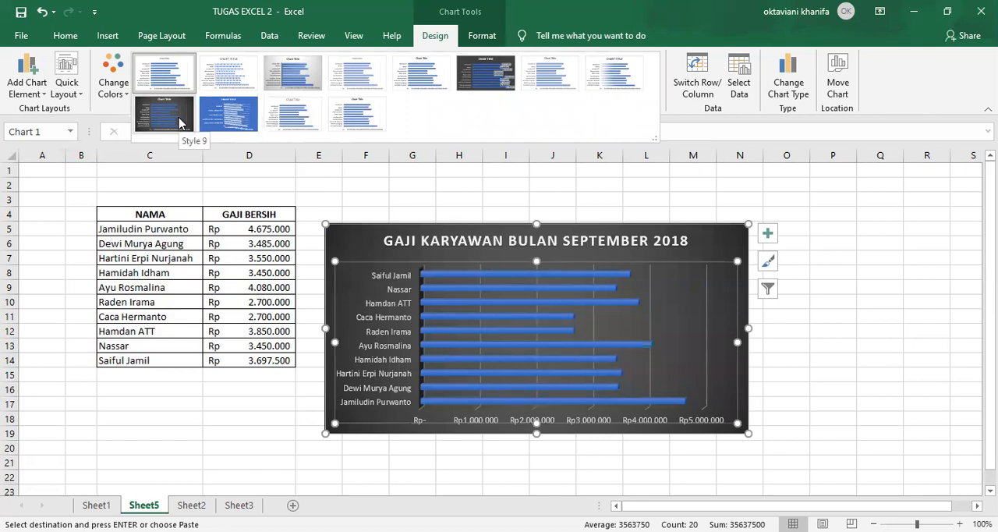
click(476, 85)
click(569, 190)
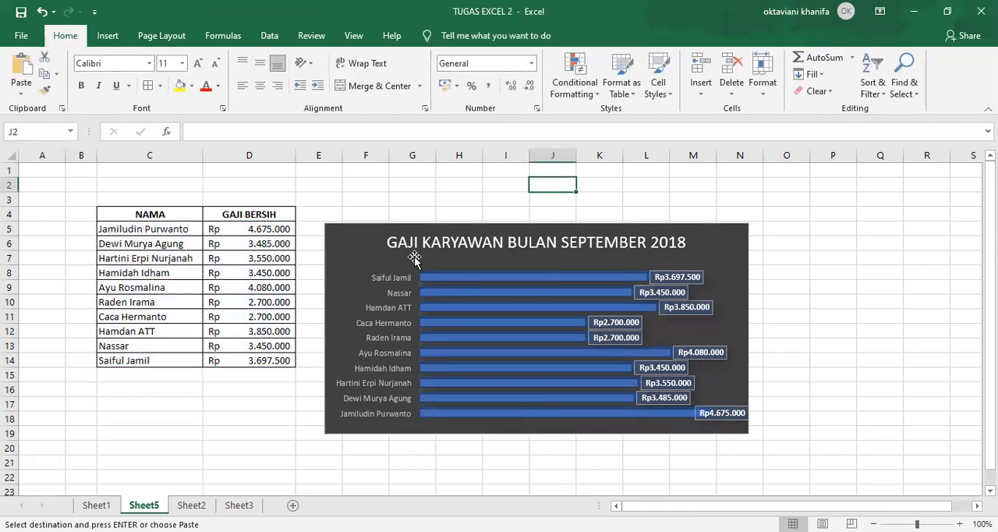
click(373, 246)
click(95, 504)
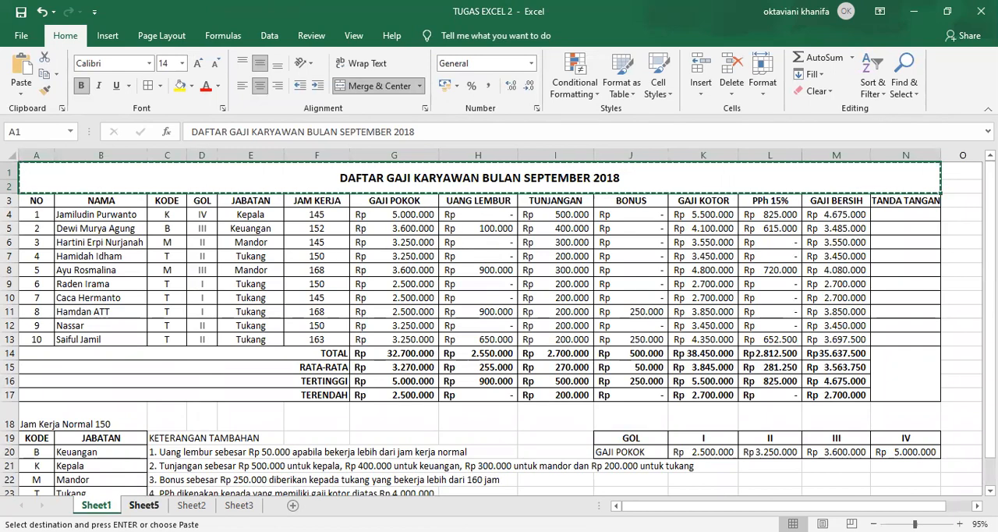
click(143, 504)
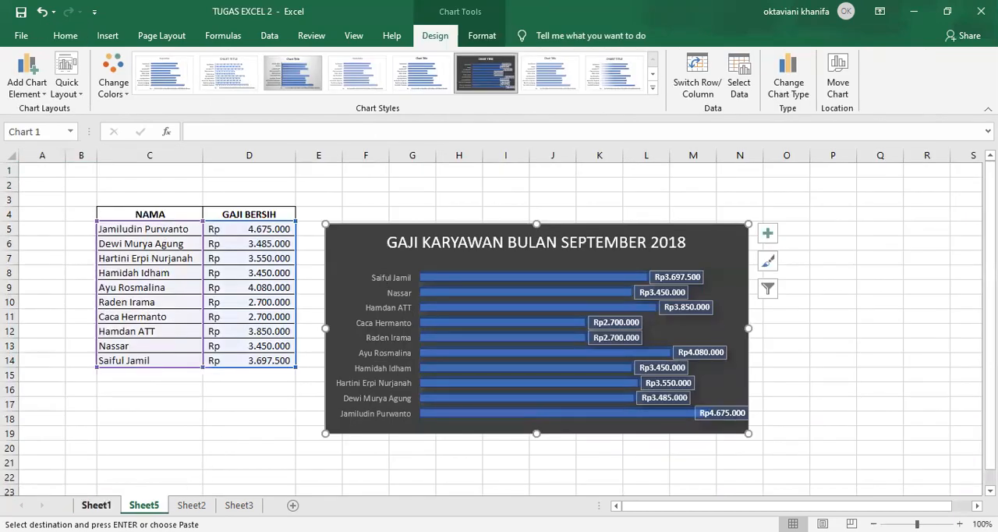
click(95, 504)
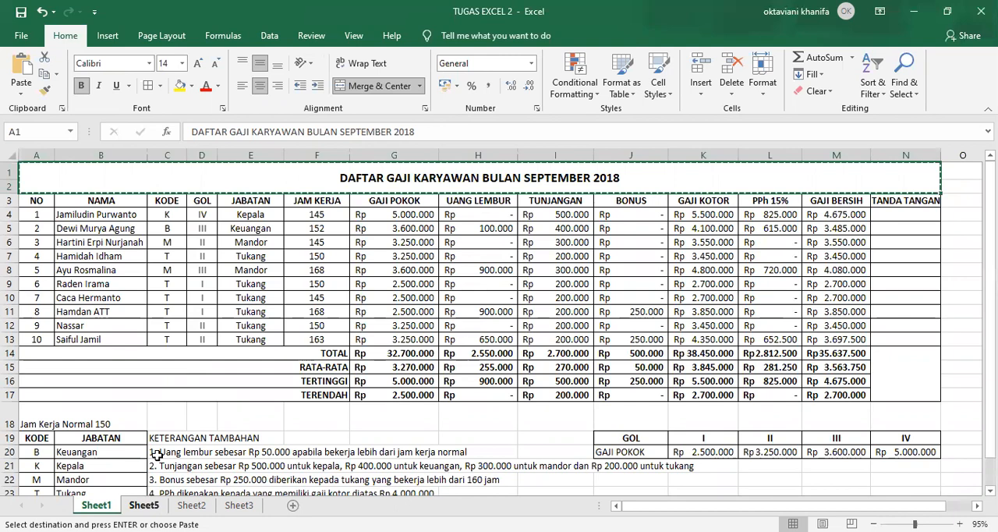
click(144, 504)
click(214, 434)
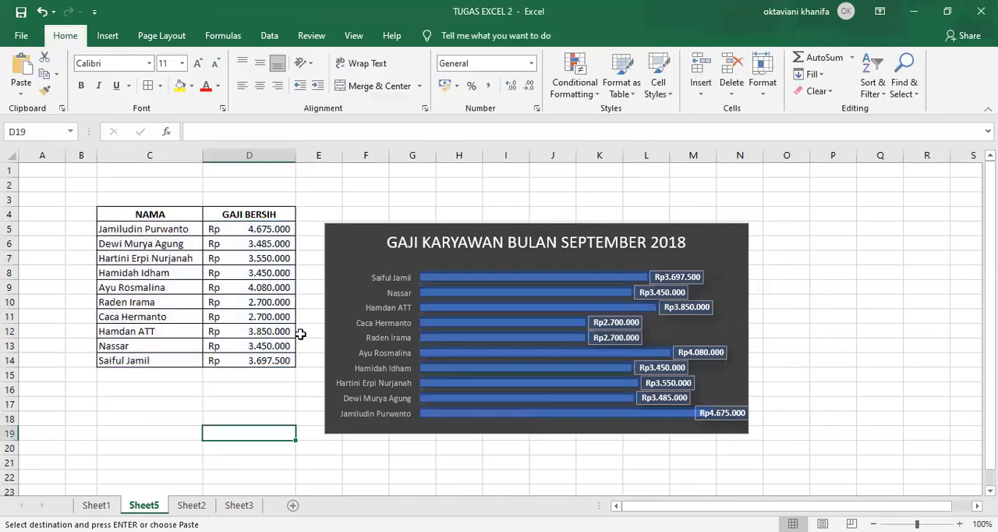